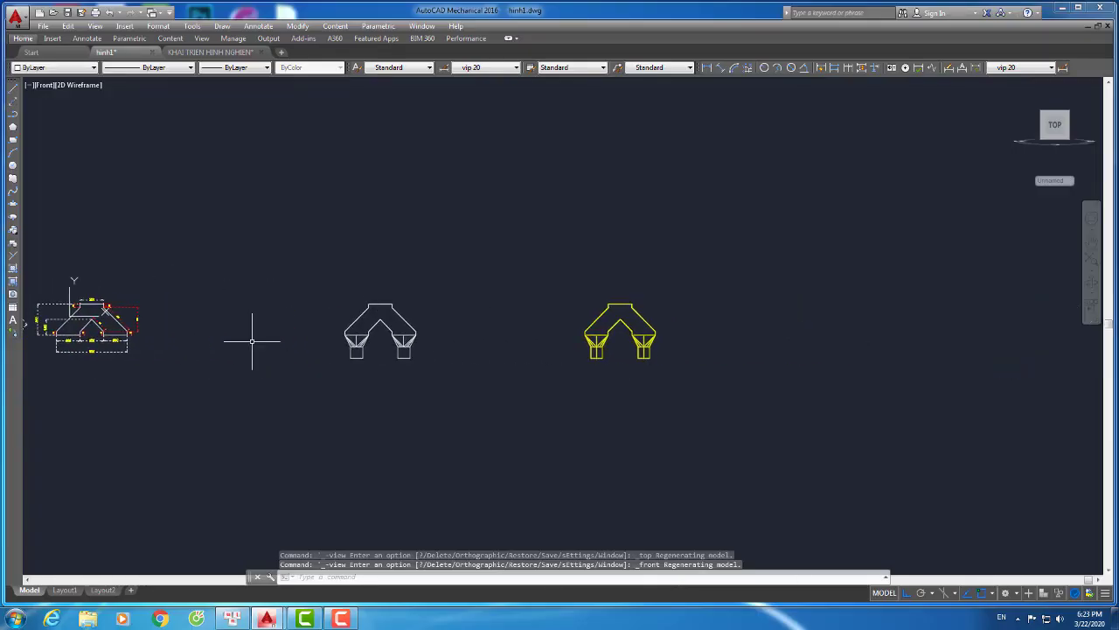
Copy the white front view of the duct and place it below the original
scroll(252, 341, "down", 4)
scroll(302, 334, "up", 5)
scroll(350, 375, "down", 3)
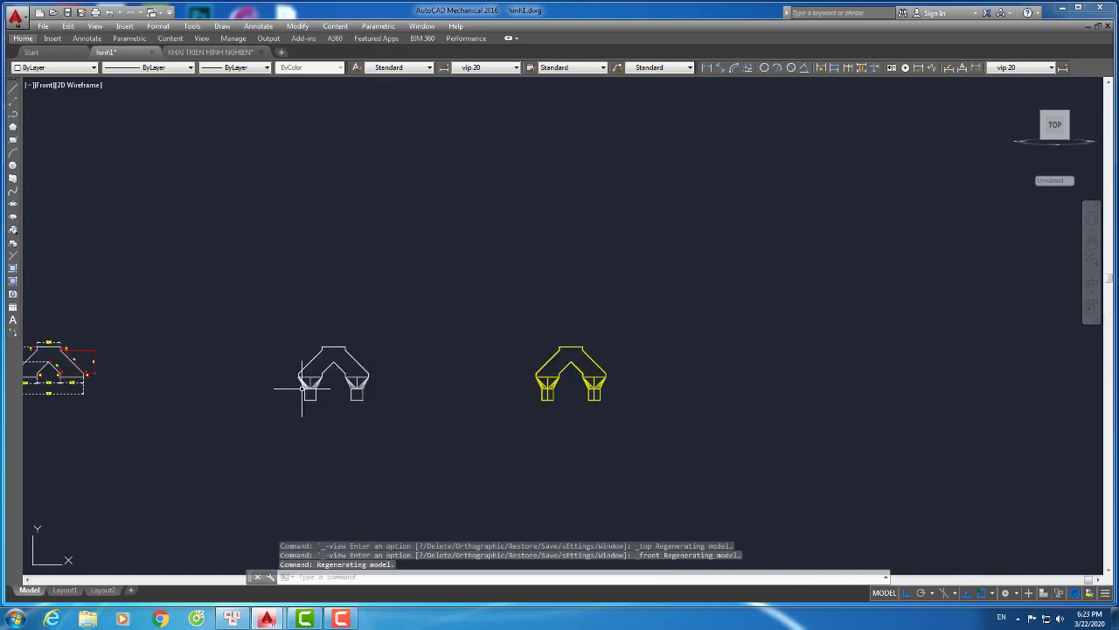
middle_click_drag(312, 388, 442, 368)
left_click(362, 274)
scroll(424, 356, "up", 2)
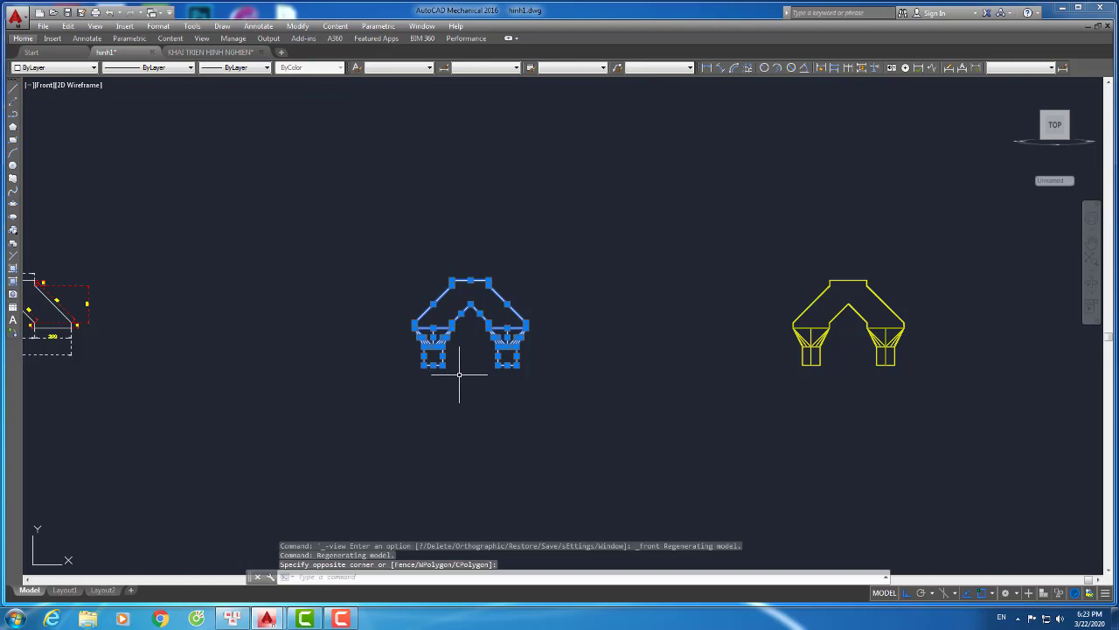
type("o")
key("Return")
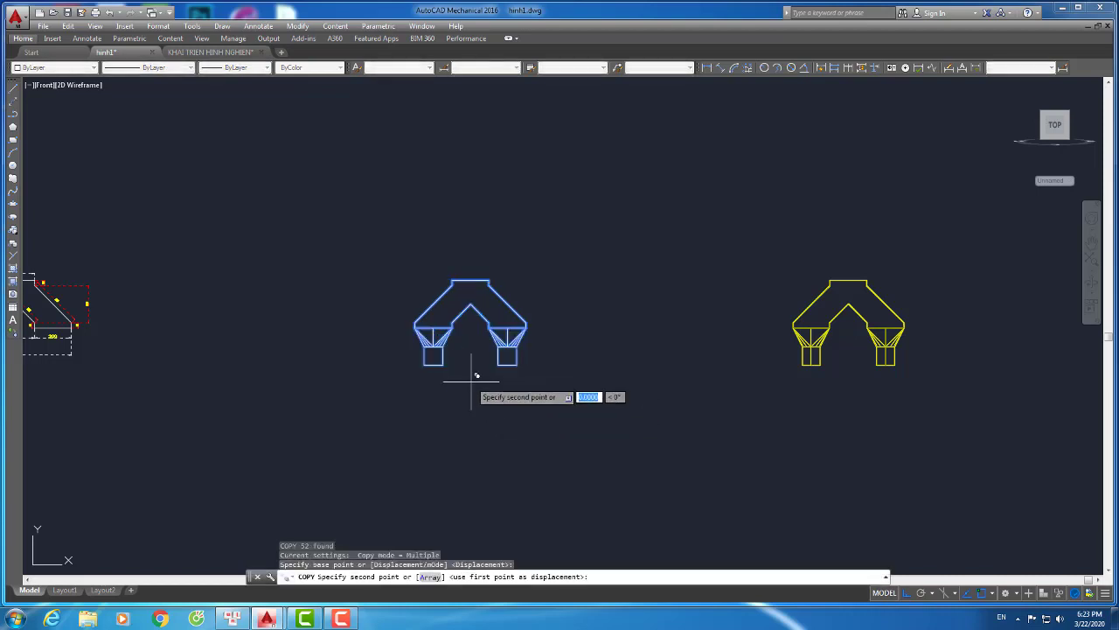
left_click(461, 379)
left_click(480, 497)
key("Escape")
Erase both lower legs of the copied duct
scroll(526, 499, "up", 2)
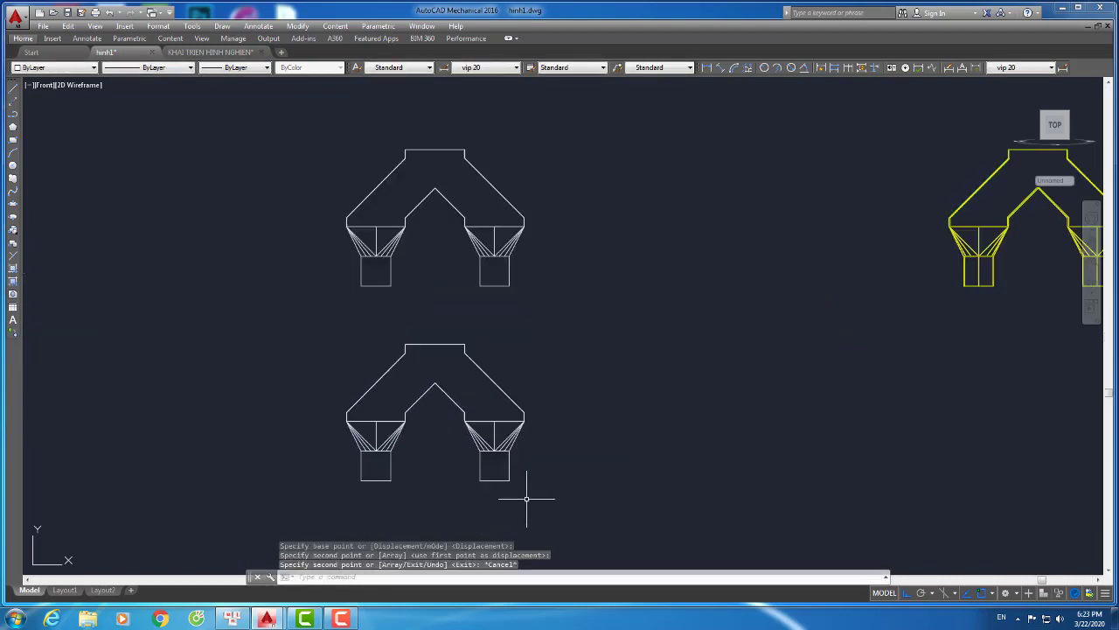
left_click(570, 498)
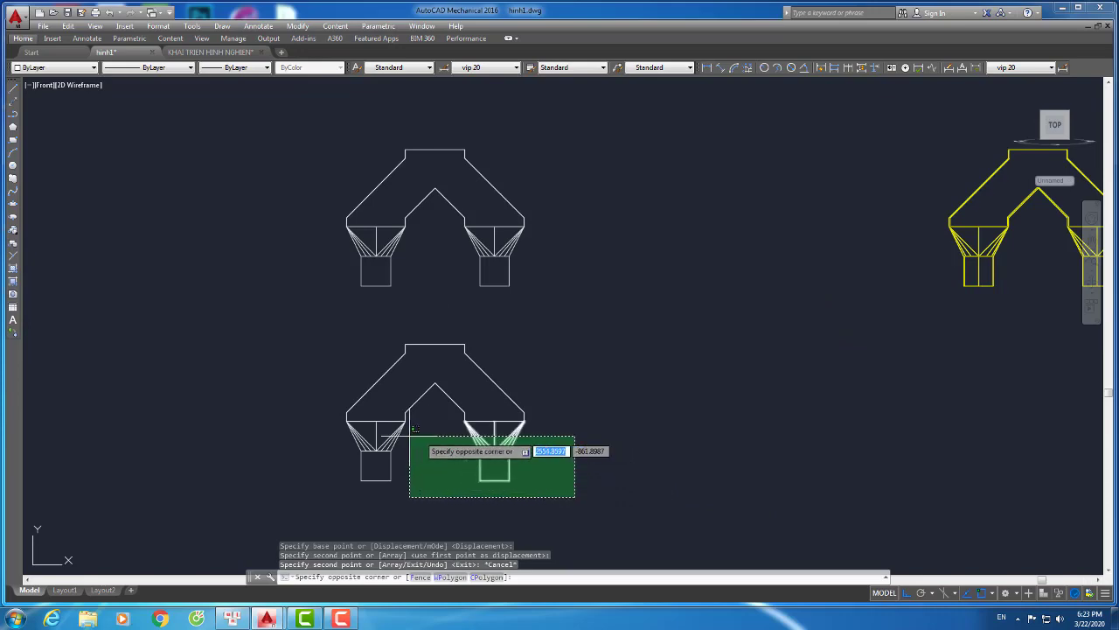
left_click(340, 432)
key("Delete")
Bring the trapezoid transition piece from KHAI TRIEN HINH NGHIEN into hinh1, below the duct copy
scroll(367, 437, "down", 1)
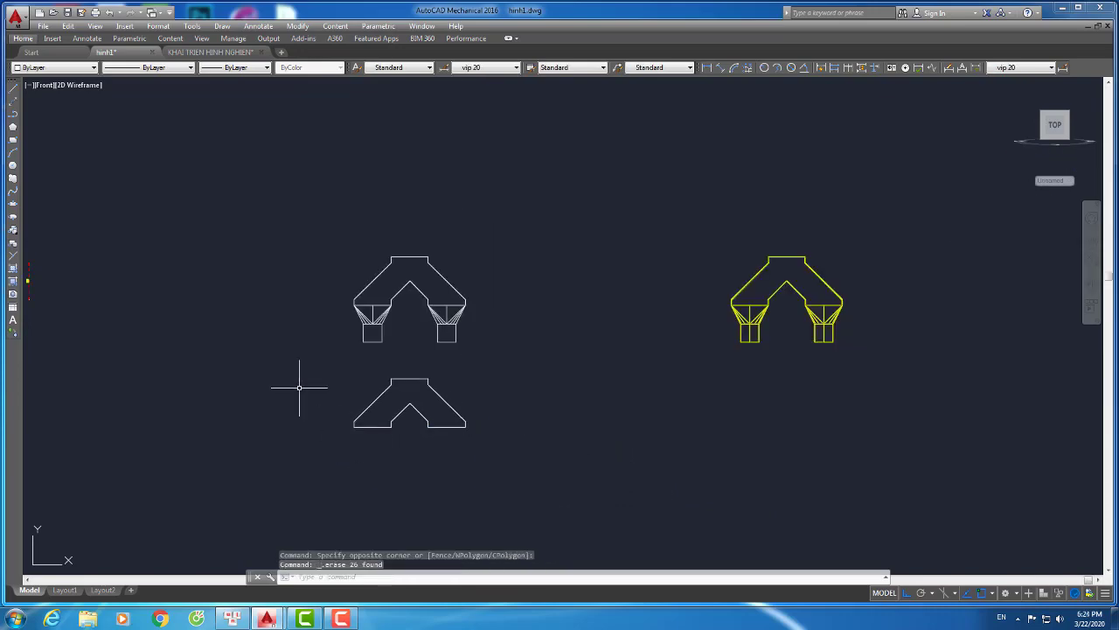
left_click(197, 52)
scroll(412, 294, "down", 3)
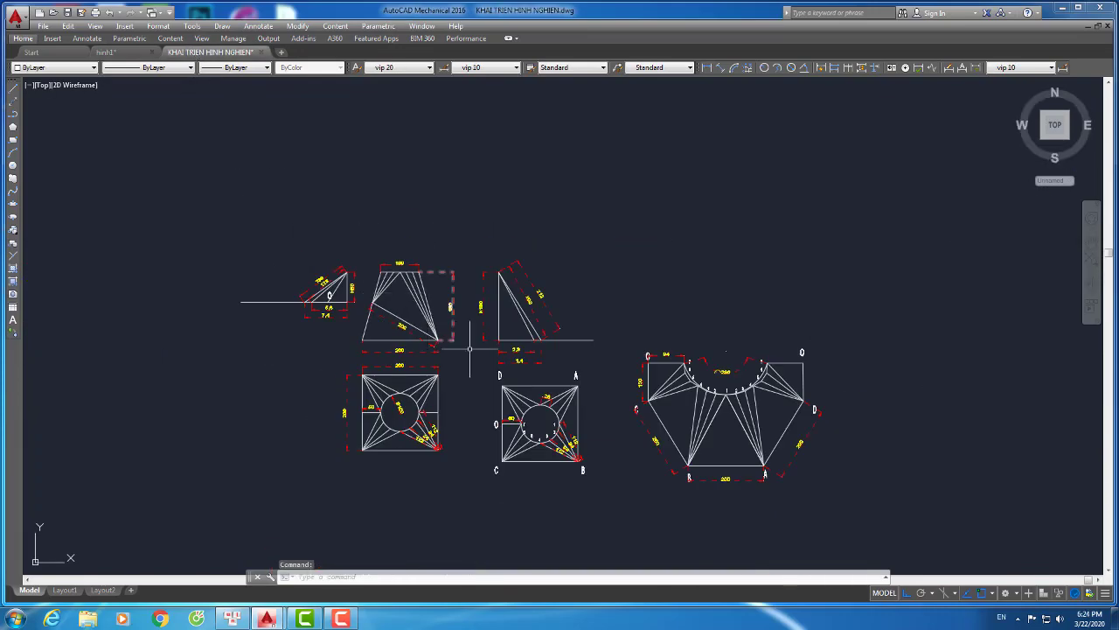
left_click(470, 350)
left_click(364, 249)
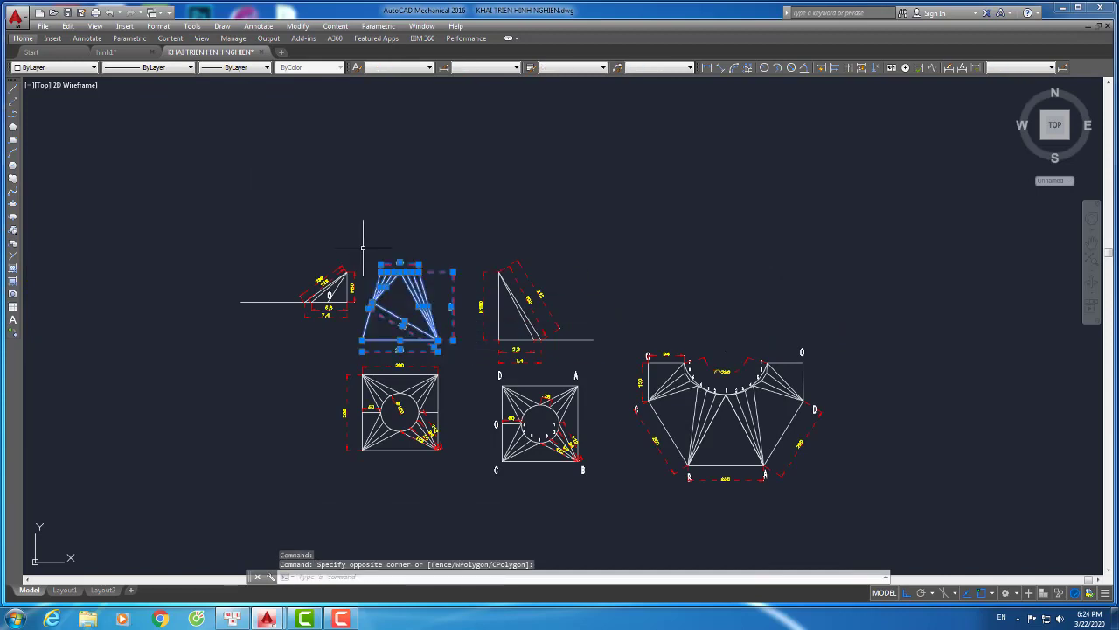
left_click(133, 54)
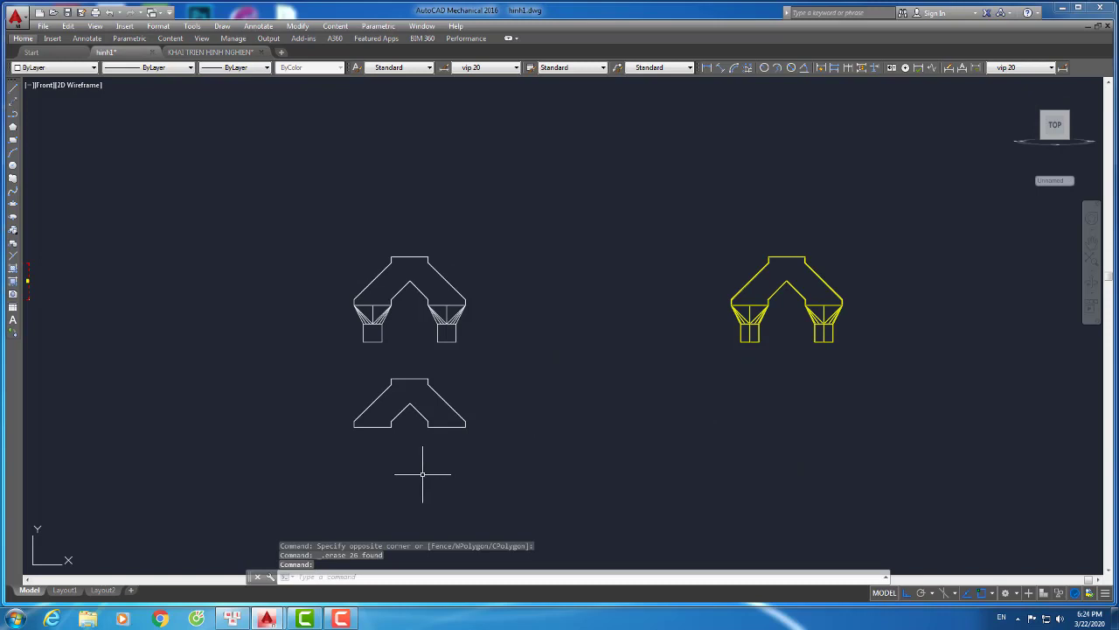
key("ctrl+v")
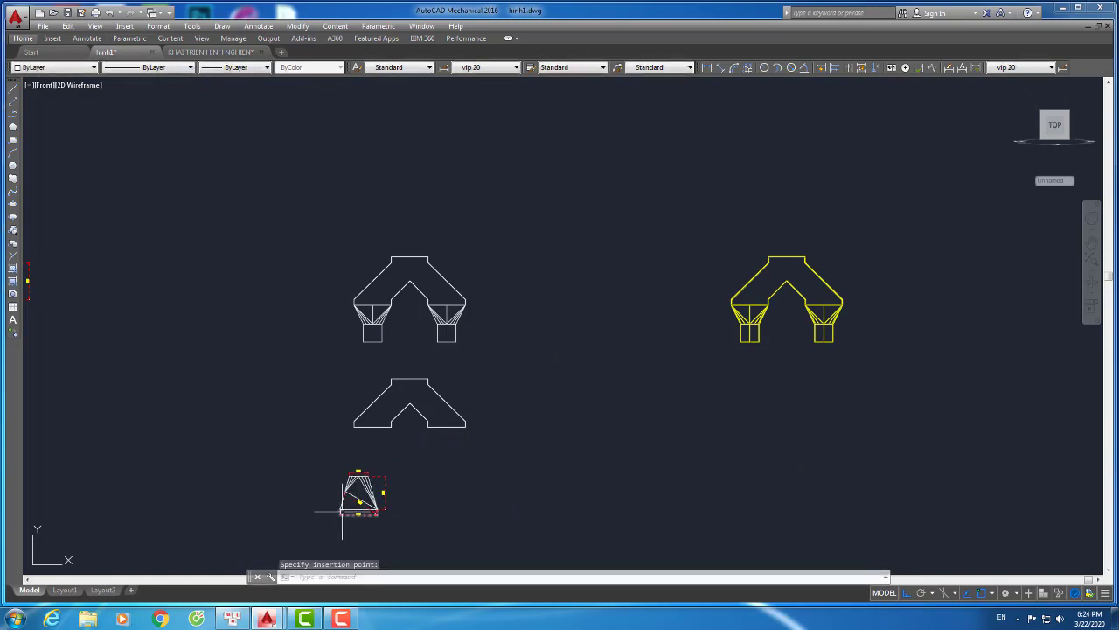
left_click(342, 511)
Erase the pasted piece's bottom line, left slanted line, and its 180 and 100 dimensions
scroll(350, 503, "up", 3)
scroll(367, 507, "up", 4)
left_click(376, 520)
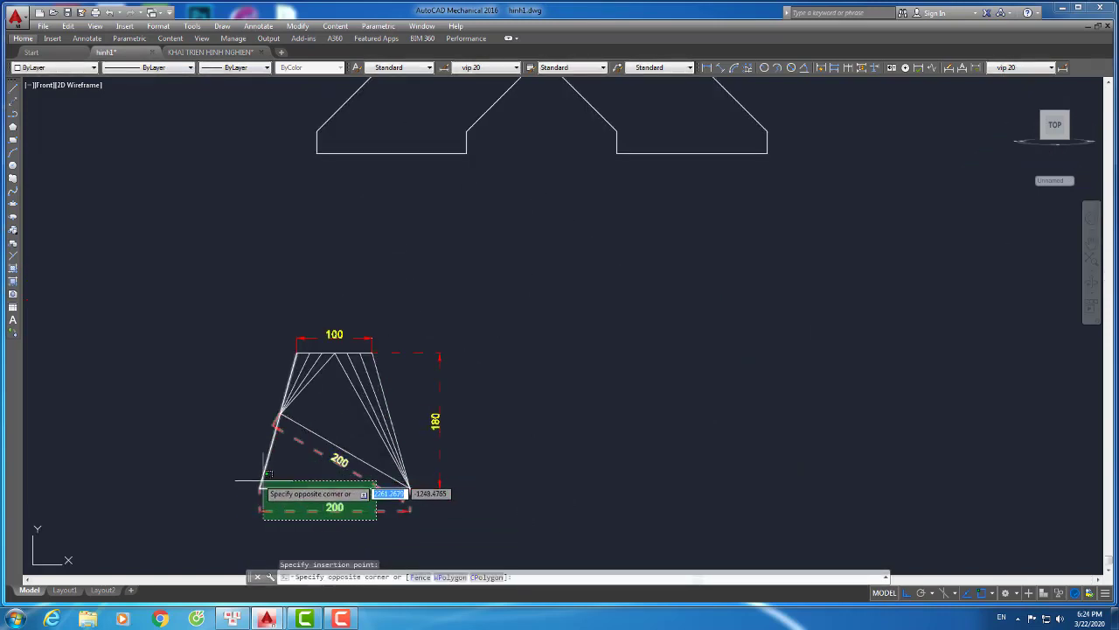
left_click(263, 481)
key("Delete")
left_click(485, 450)
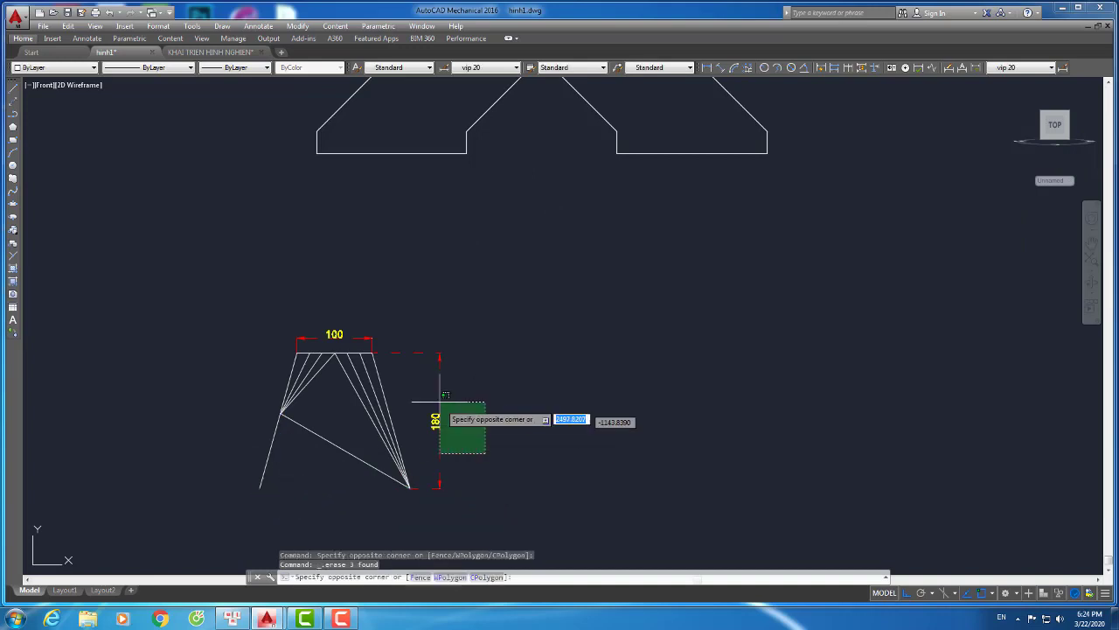
left_click(427, 395)
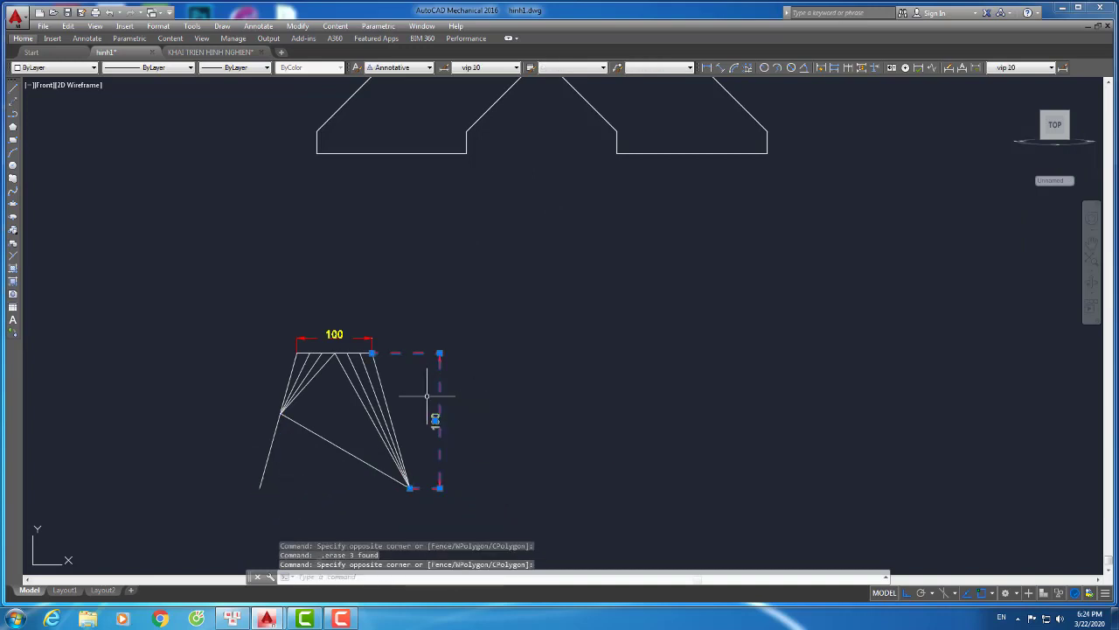
left_click(238, 463)
key("Delete")
left_click(342, 336)
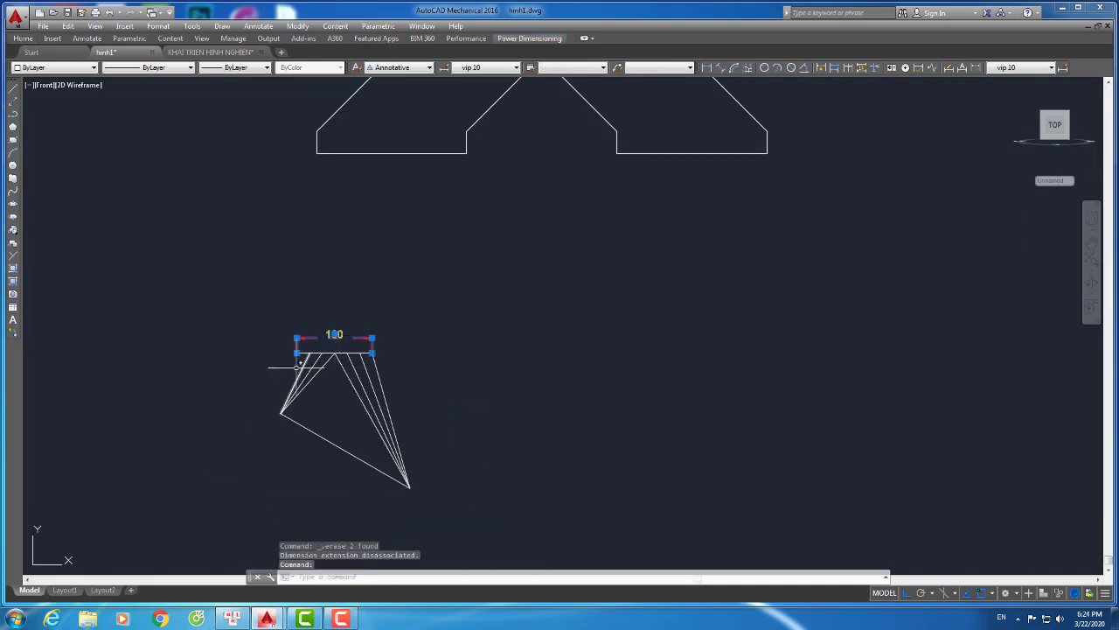
key("Delete")
scroll(277, 387, "up", 2)
Draw a line for the fan's left edge, from its top-left corner to its left corner
key("Return")
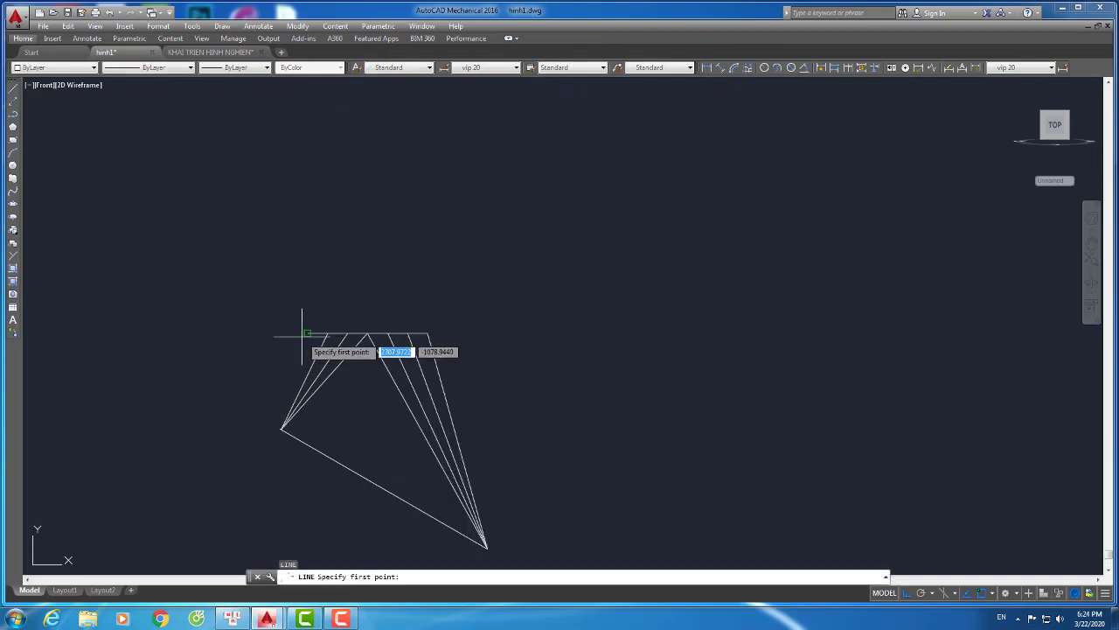
left_click(280, 429)
scroll(279, 426, "up", 3)
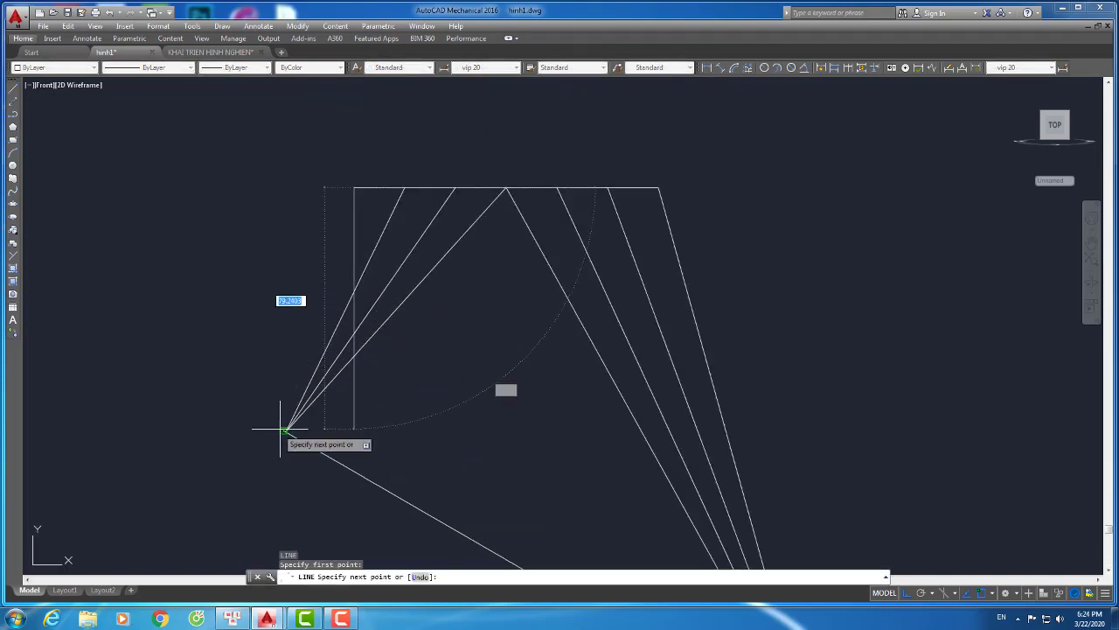
left_click(287, 429)
scroll(292, 442, "down", 1)
scroll(298, 447, "down", 4)
key("Return")
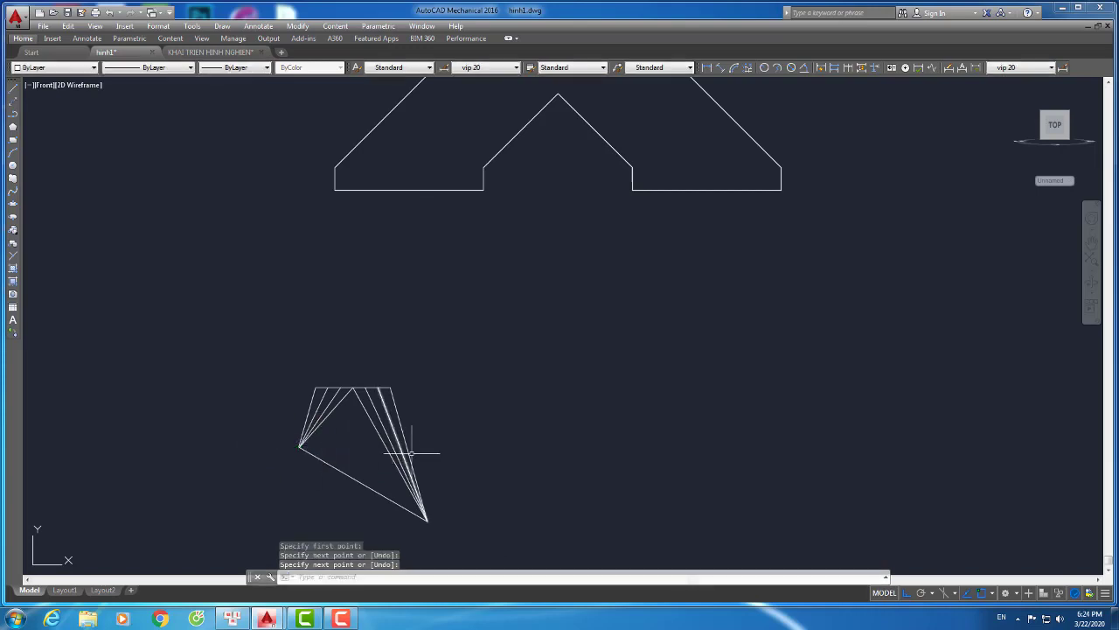
Align the whole fan, matching its lower tip to the right arm's inner bottom corner
scroll(428, 454, "down", 2)
middle_click_drag(470, 470, 469, 448)
left_click(482, 511)
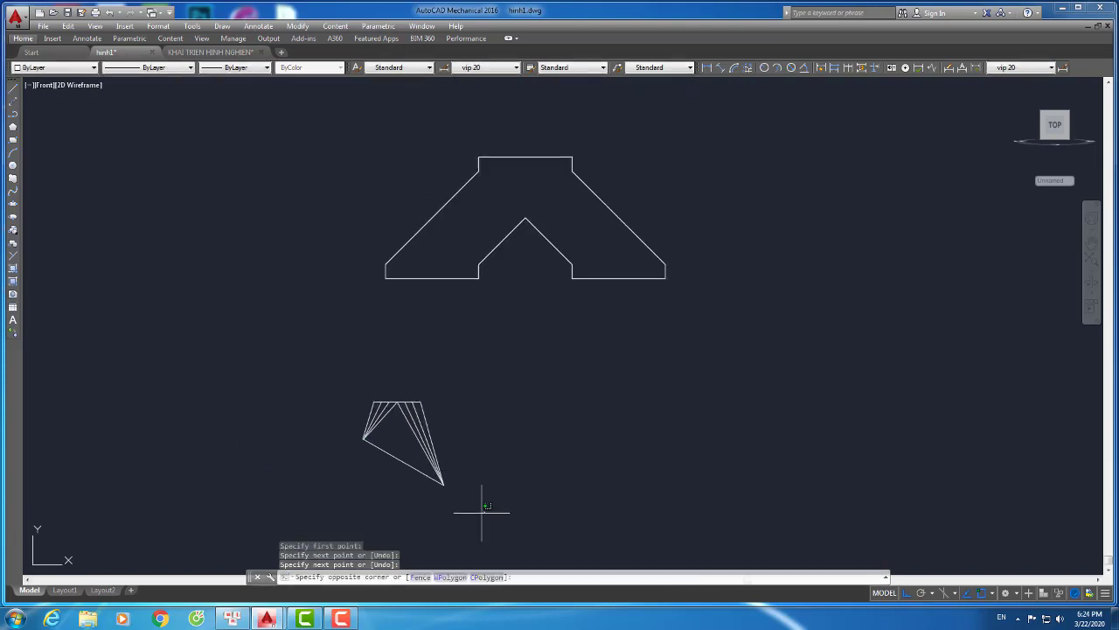
left_click(291, 360)
type("A")
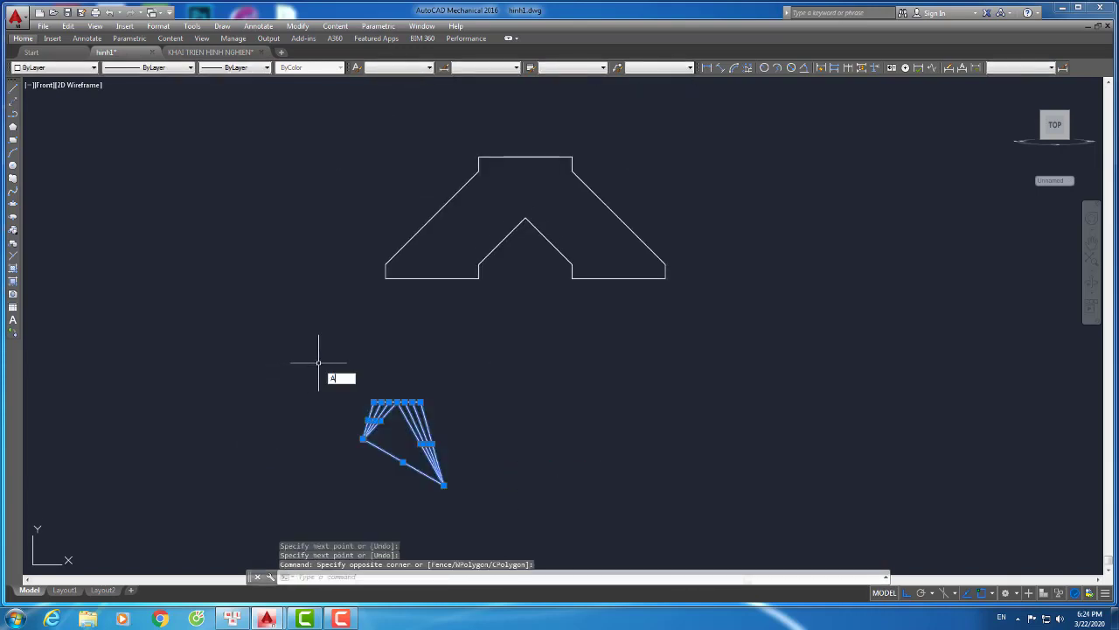
type("L")
key("Down")
key("Return")
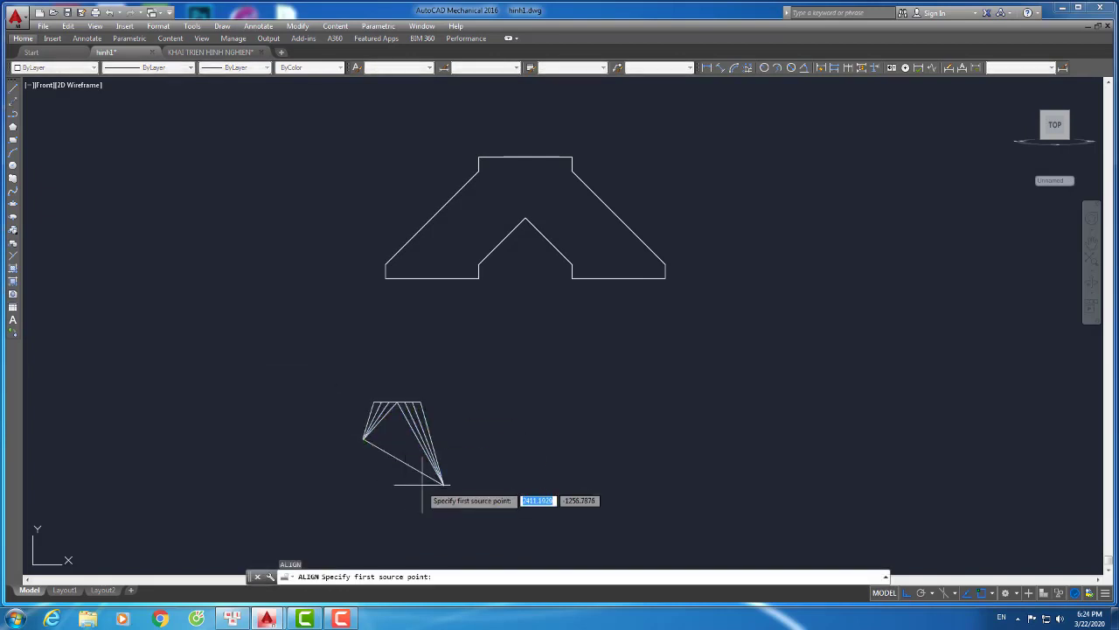
left_click(445, 483)
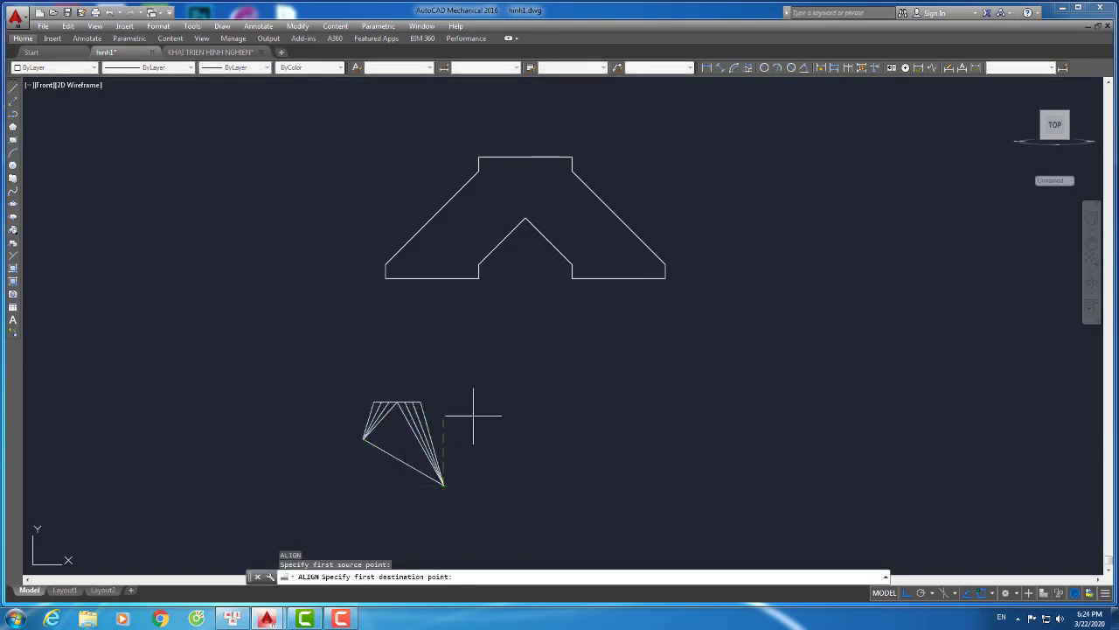
left_click(572, 262)
Match the fan's left corner to the arm's outer bottom corner, scaling it to fit
scroll(358, 432, "up", 8)
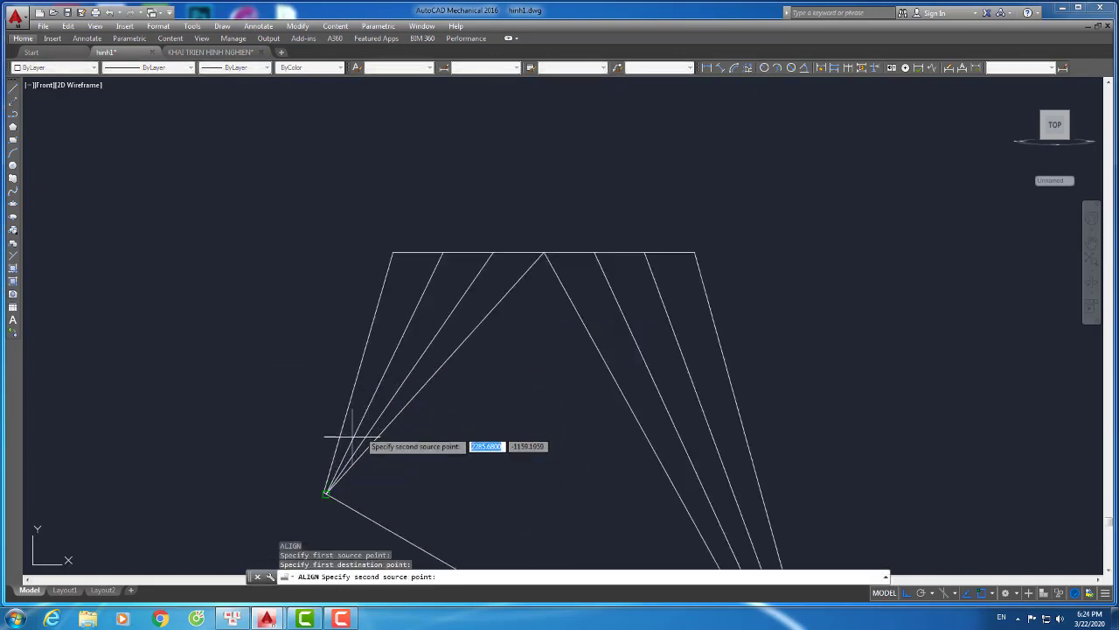
left_click(325, 491)
scroll(324, 481, "down", 3)
scroll(324, 467, "down", 2)
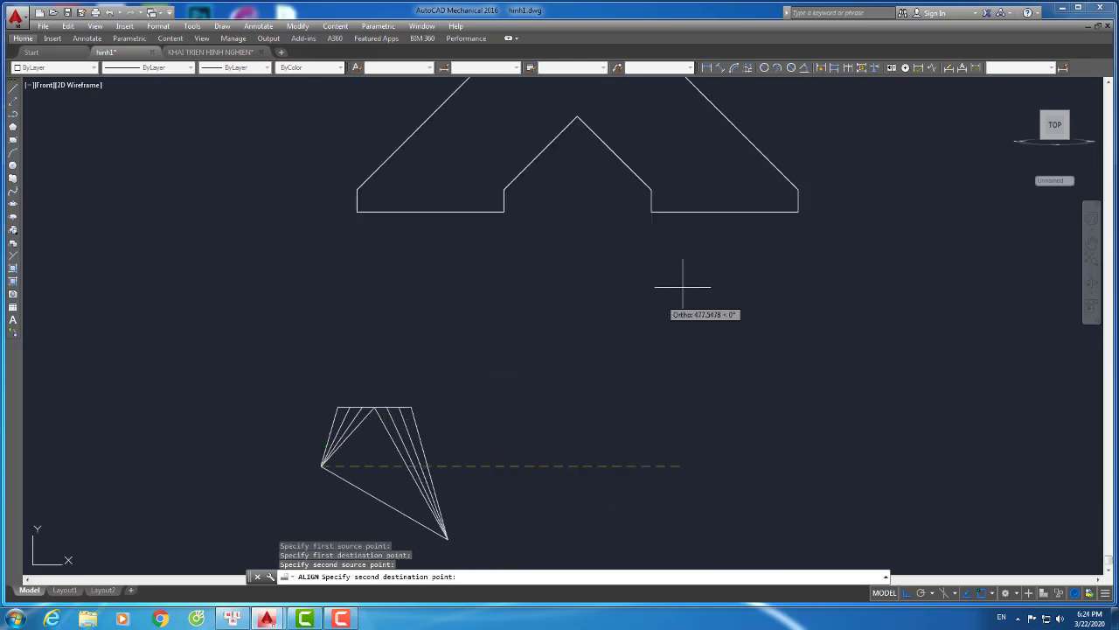
left_click(796, 212)
key("Return")
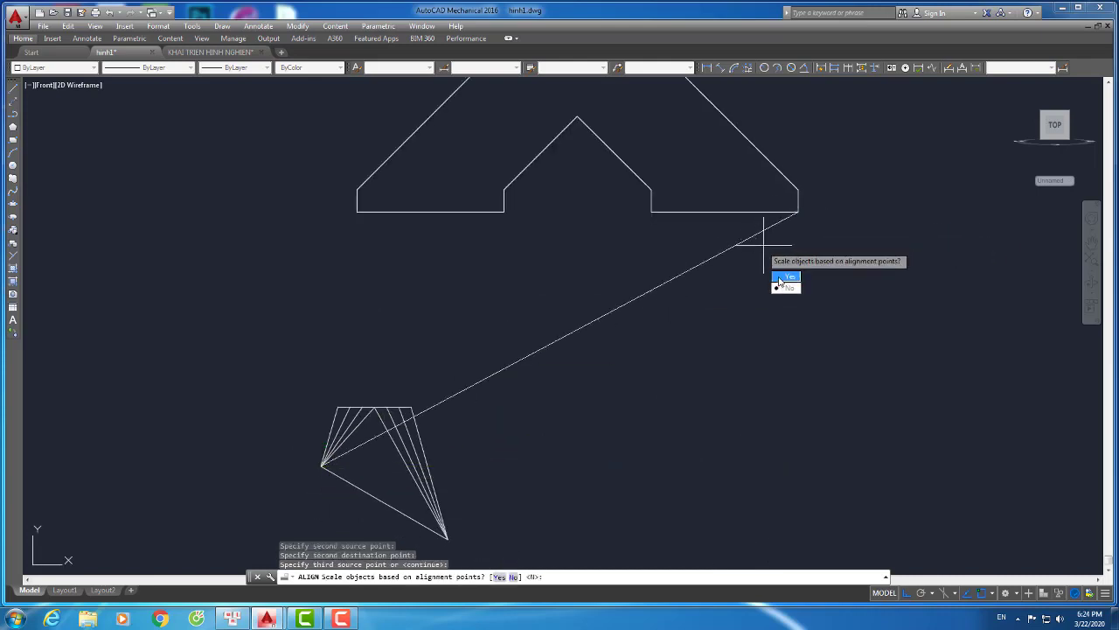
left_click(785, 277)
scroll(683, 336, "down", 4)
Pan to the aligned fan and make window selections around it
middle_click_drag(632, 347, 320, 383)
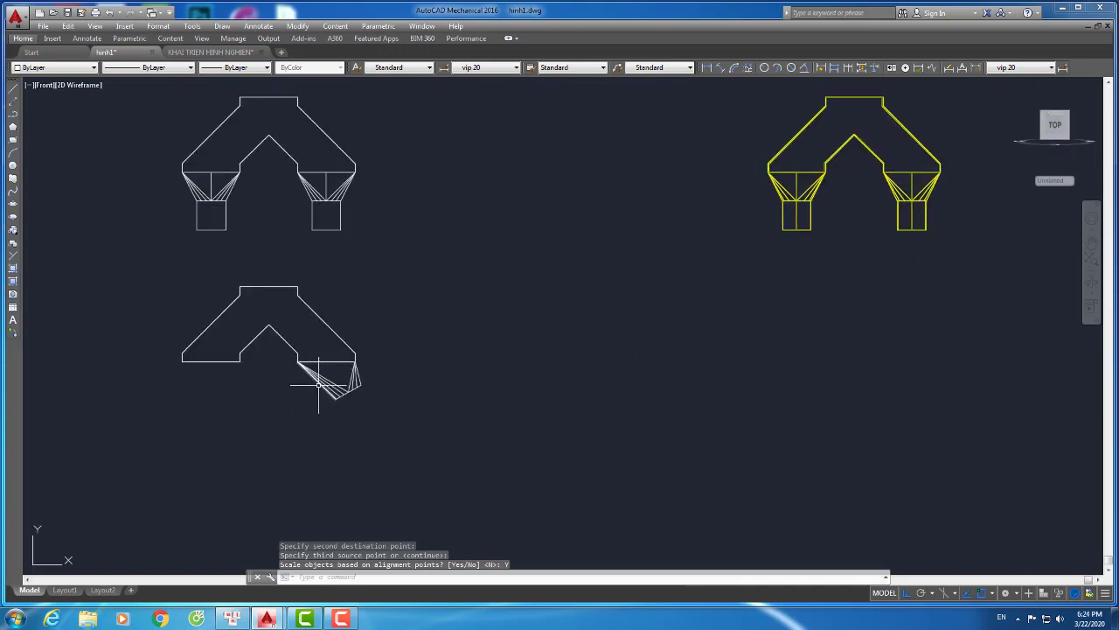
scroll(320, 383, "up", 4)
left_click(558, 358)
left_click(529, 384)
scroll(388, 416, "down", 2)
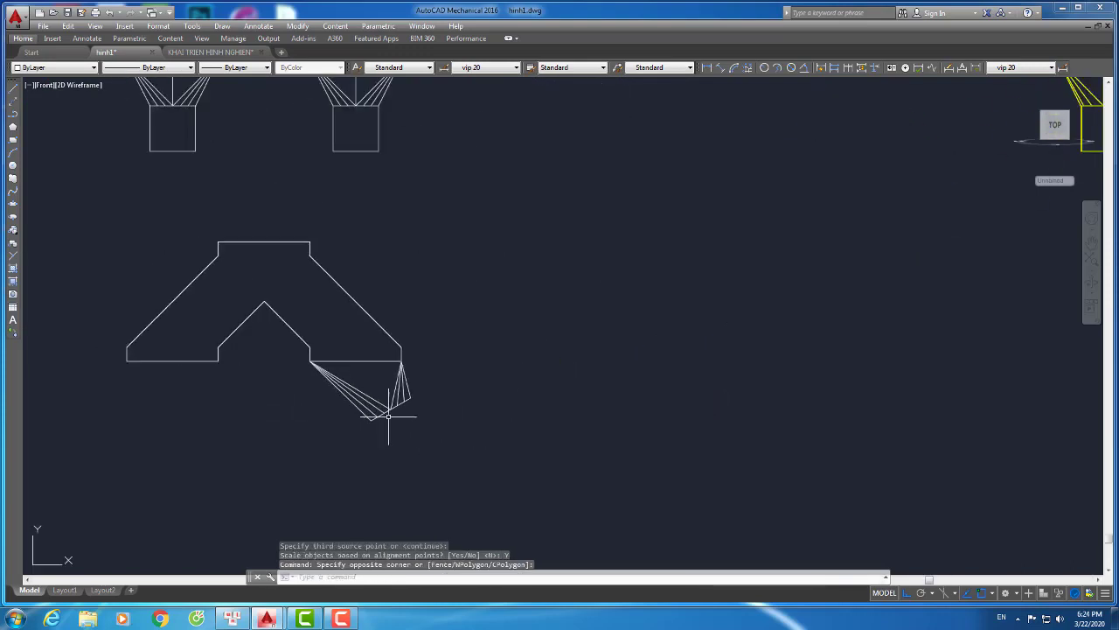
left_click(500, 390)
left_click(458, 449)
scroll(457, 450, "up", 2)
scroll(394, 430, "up", 1)
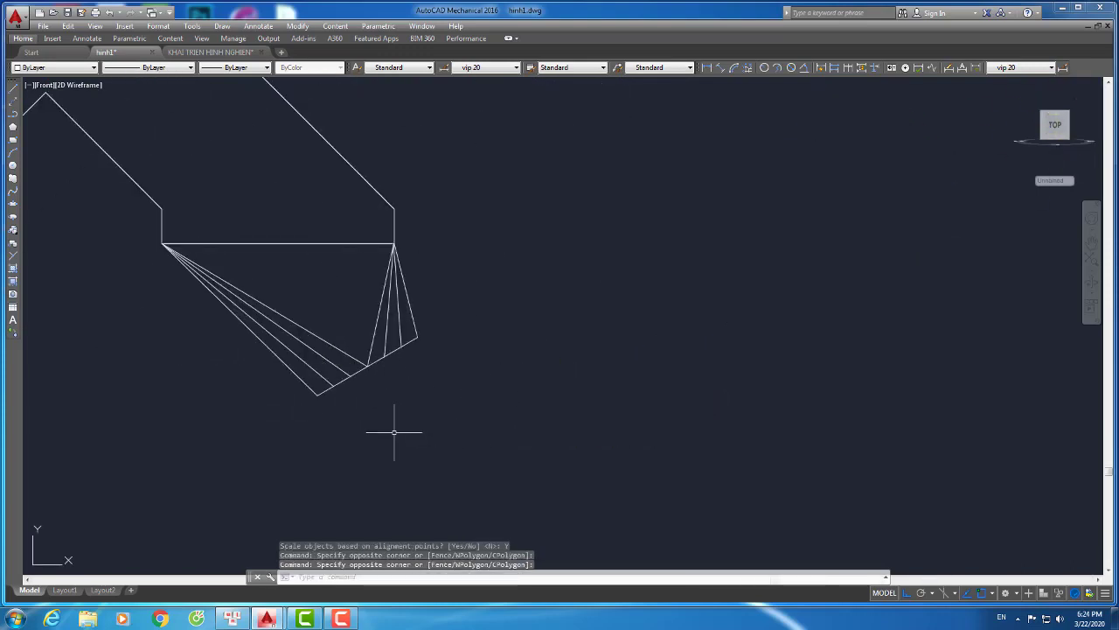
scroll(392, 430, "down", 3)
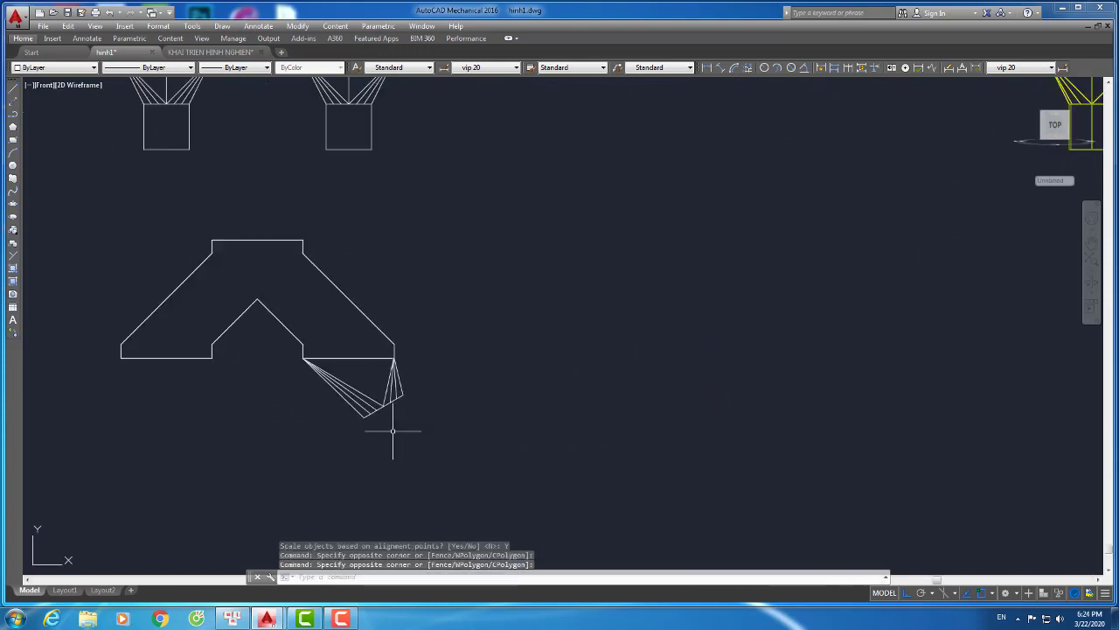
Copy the right outlet square and place it below the fan
left_click(449, 215)
left_click(314, 157)
type("c")
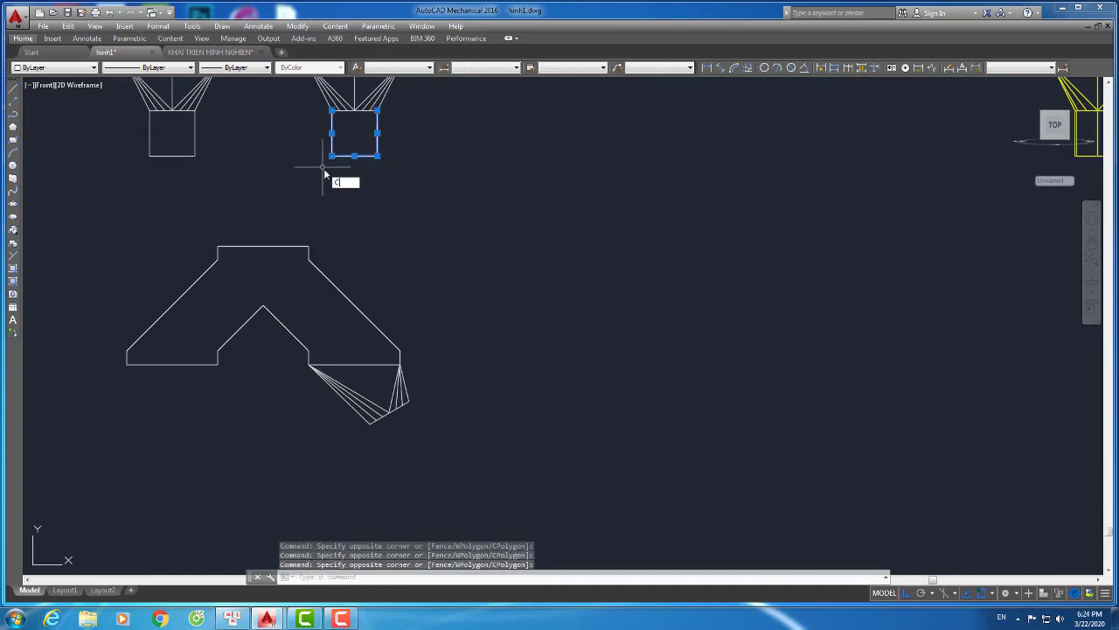
type("o")
key("Return")
left_click(353, 183)
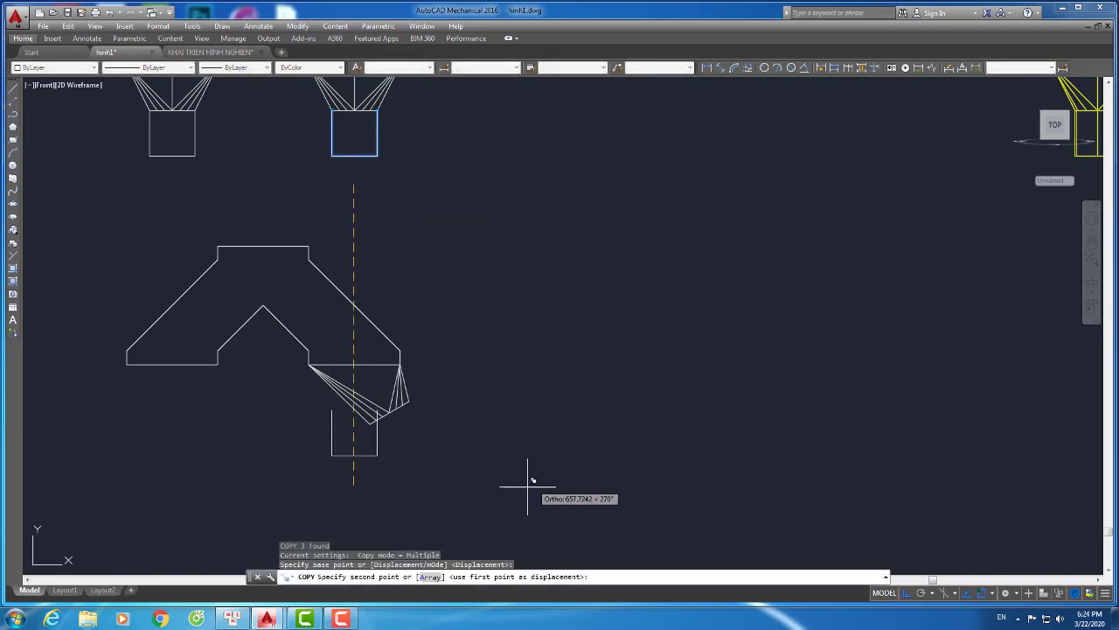
left_click(331, 511)
key("Escape")
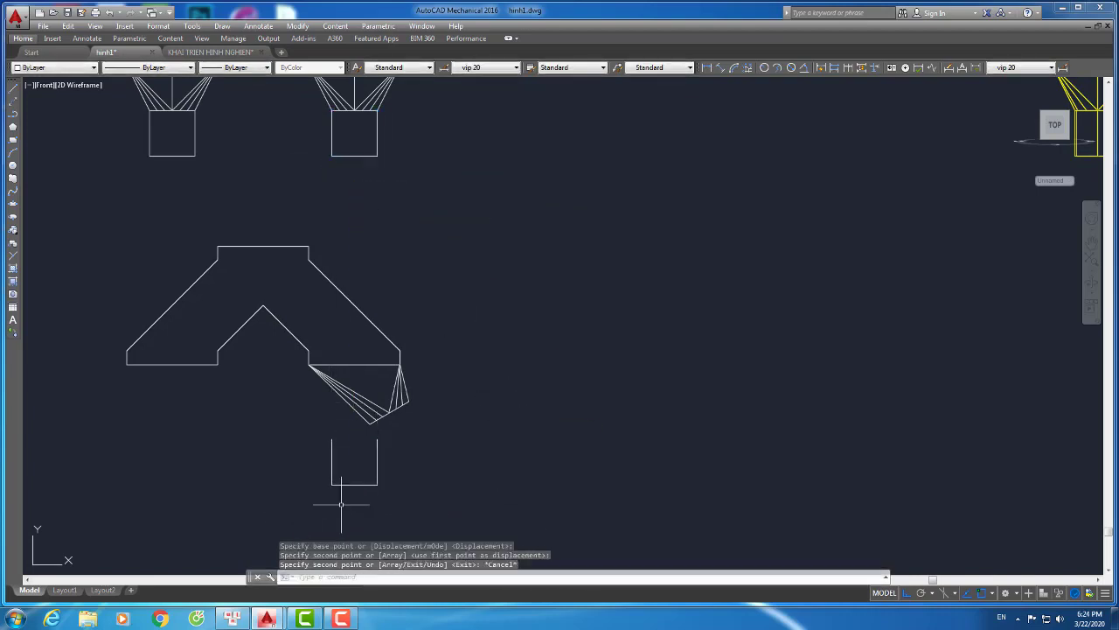
Align the copied square onto the fan's angled end, scaled to fit
left_click(295, 455)
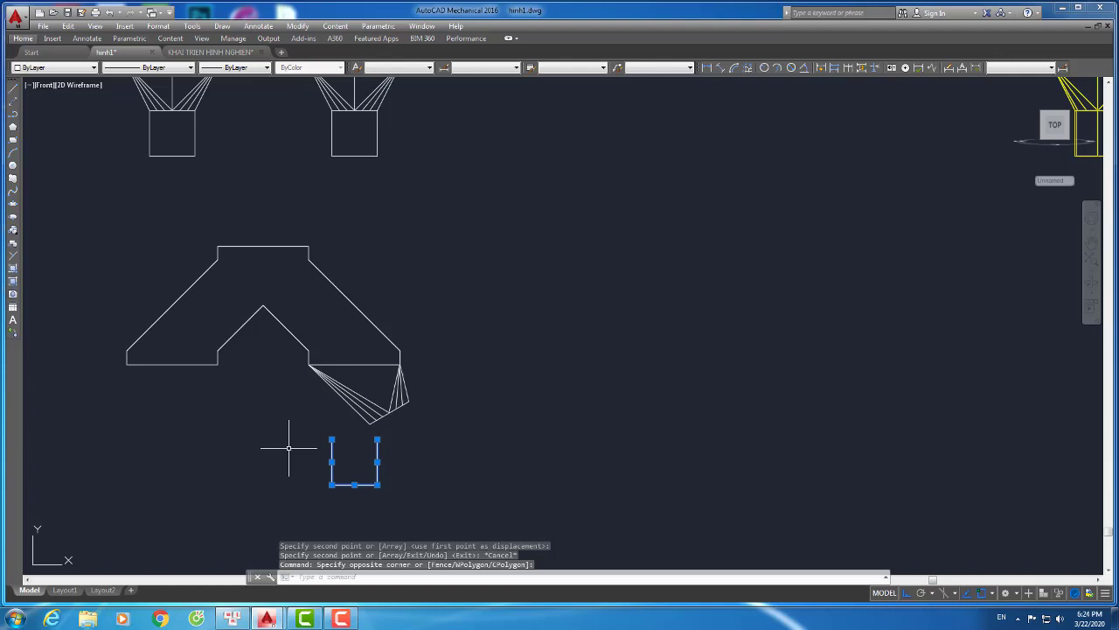
type("al")
key("Return")
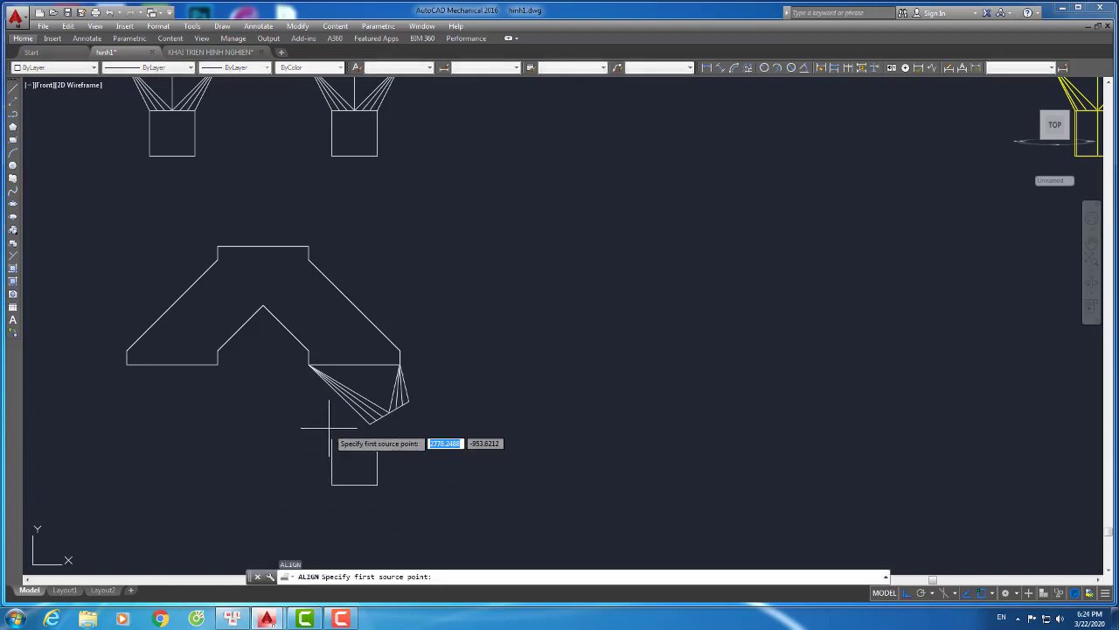
left_click(331, 439)
left_click(375, 425)
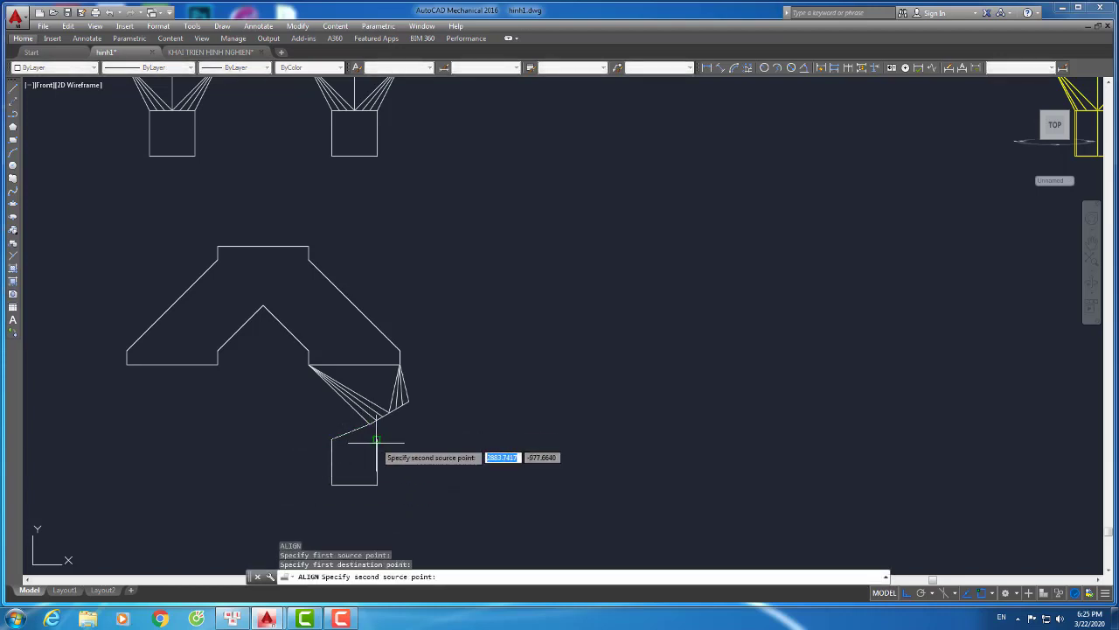
left_click(377, 439)
left_click(408, 400)
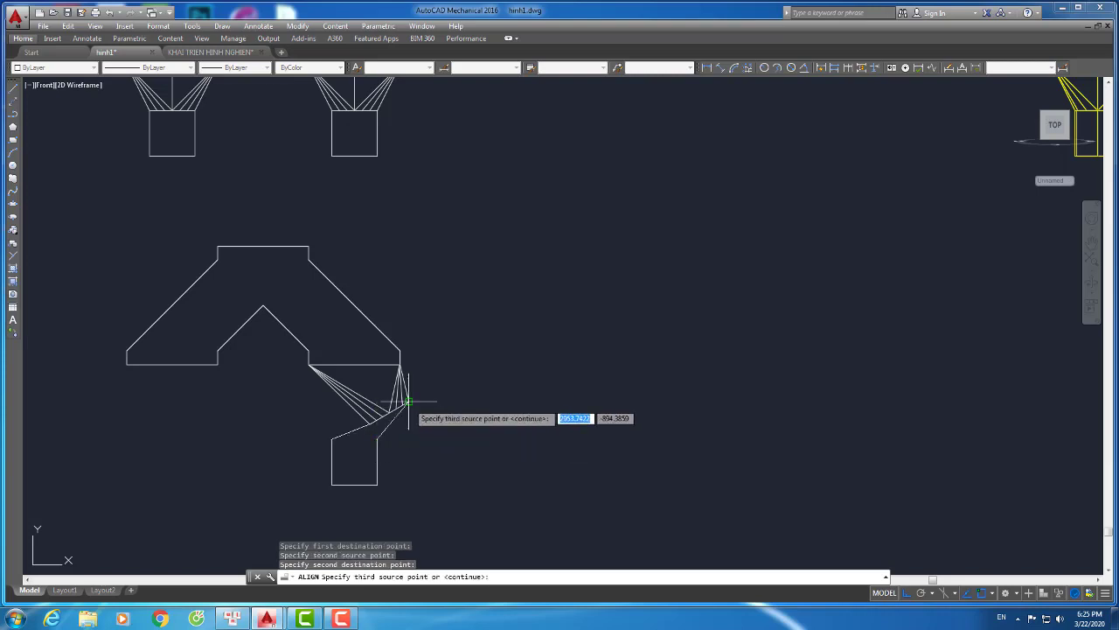
key("Return")
left_click(432, 446)
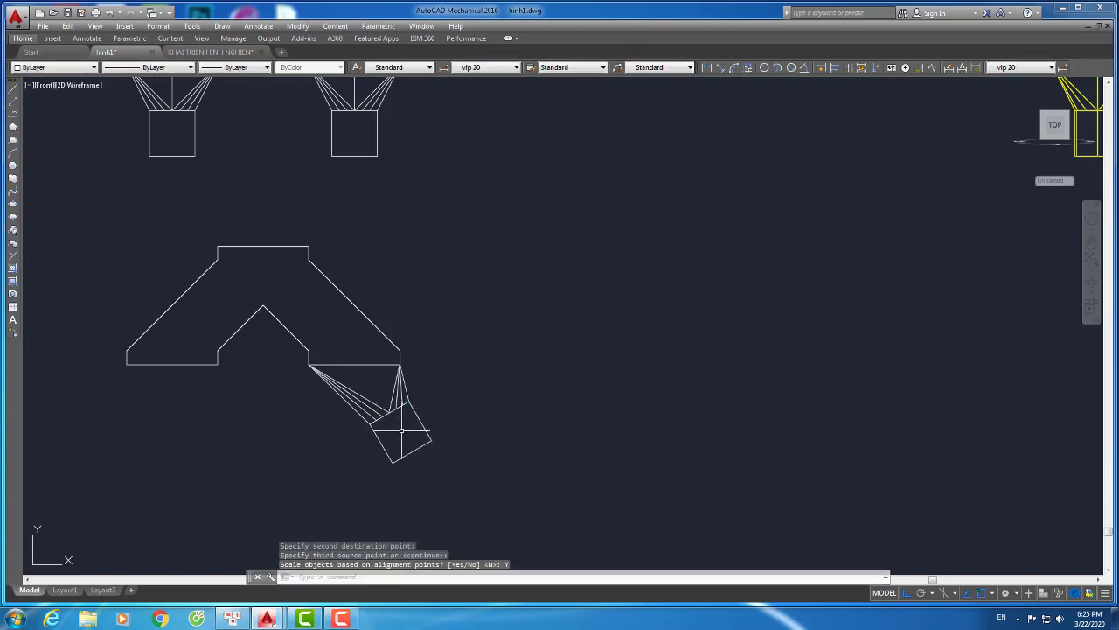
left_click(449, 425)
middle_click_drag(449, 425, 475, 393)
left_click(487, 453)
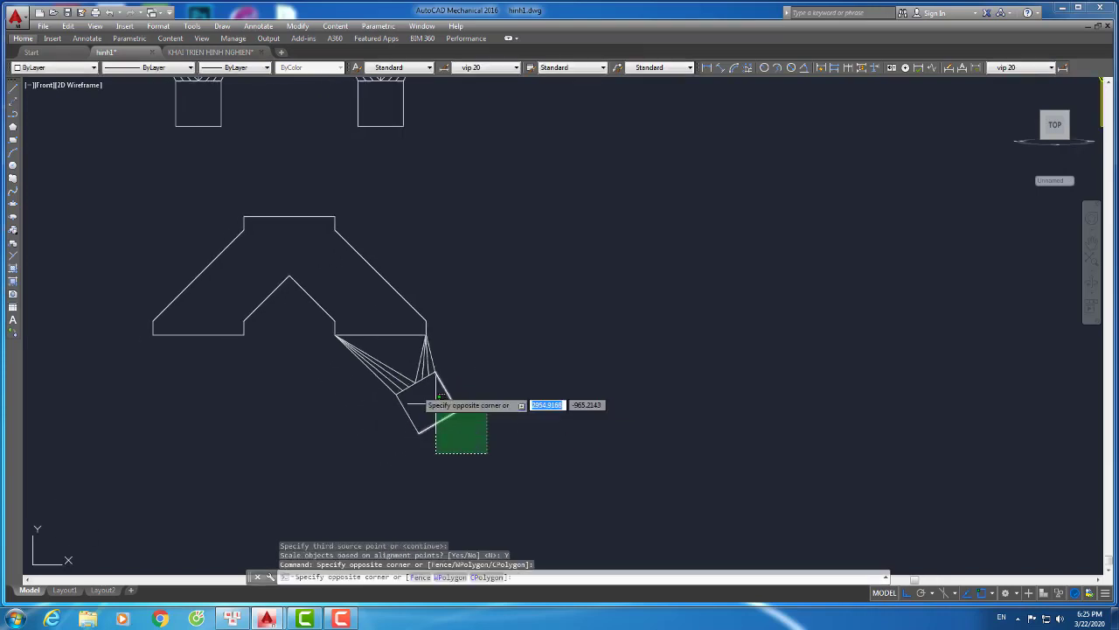
Mirror the right fan and square outlet about a vertical line through the apex, keeping the originals
left_click(335, 355)
type("M")
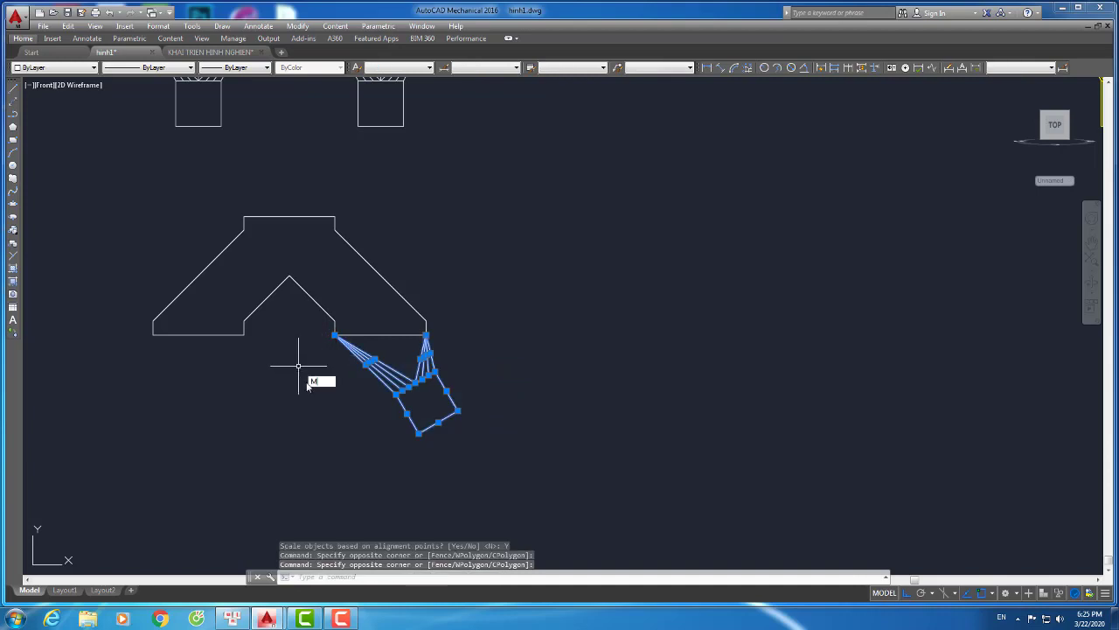
type("I")
key("Return")
left_click(288, 276)
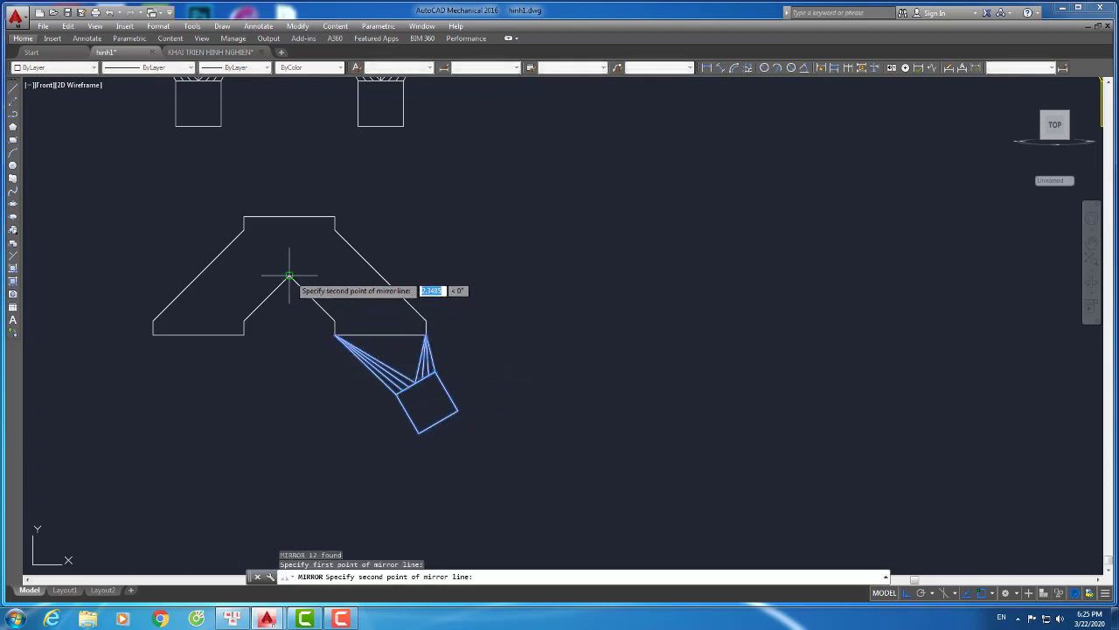
left_click(284, 408)
key("Return")
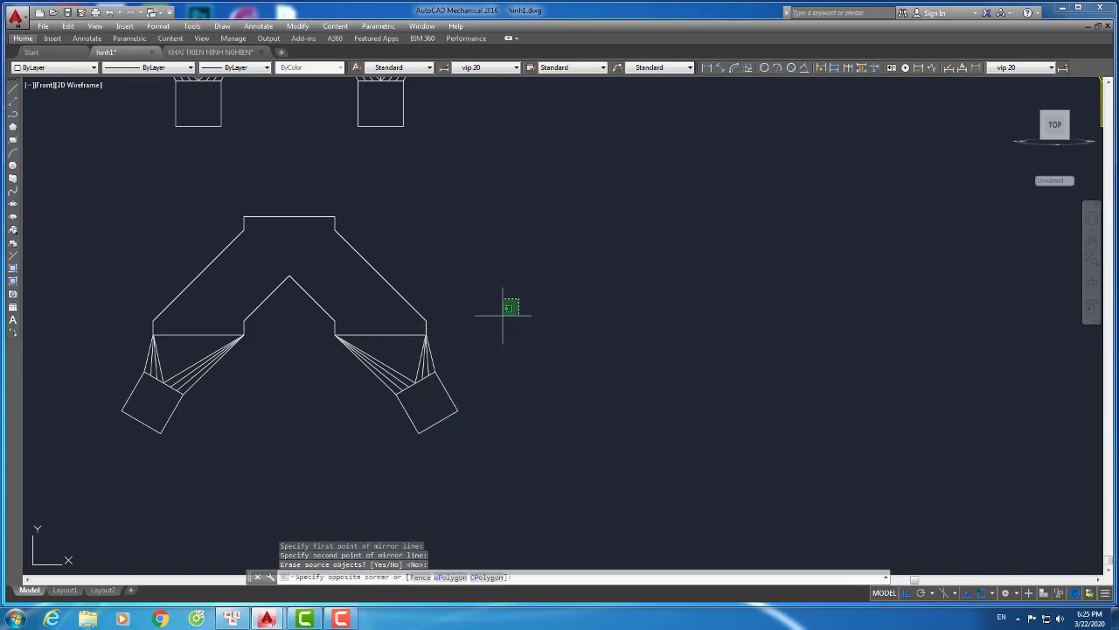
left_click(503, 314)
scroll(223, 296, "down", 3)
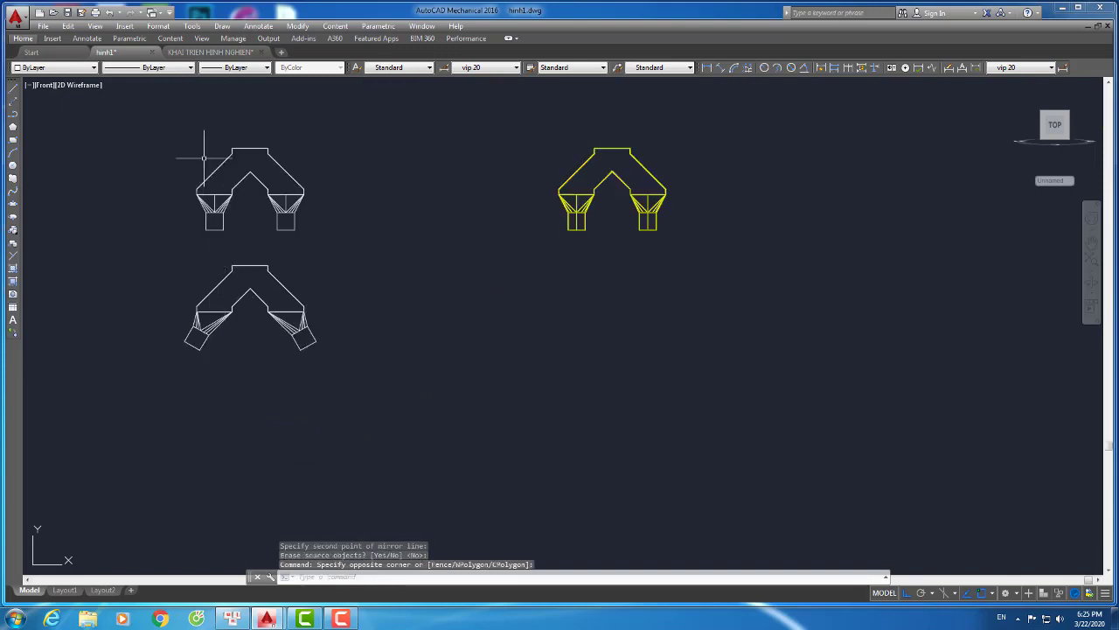
left_click(208, 53)
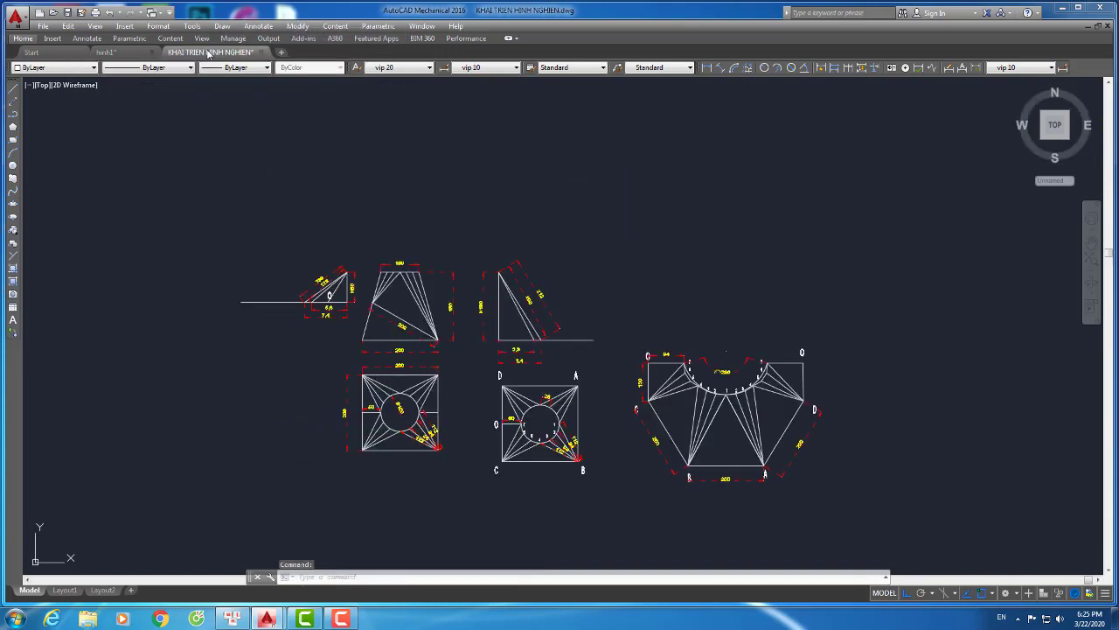
left_click(115, 53)
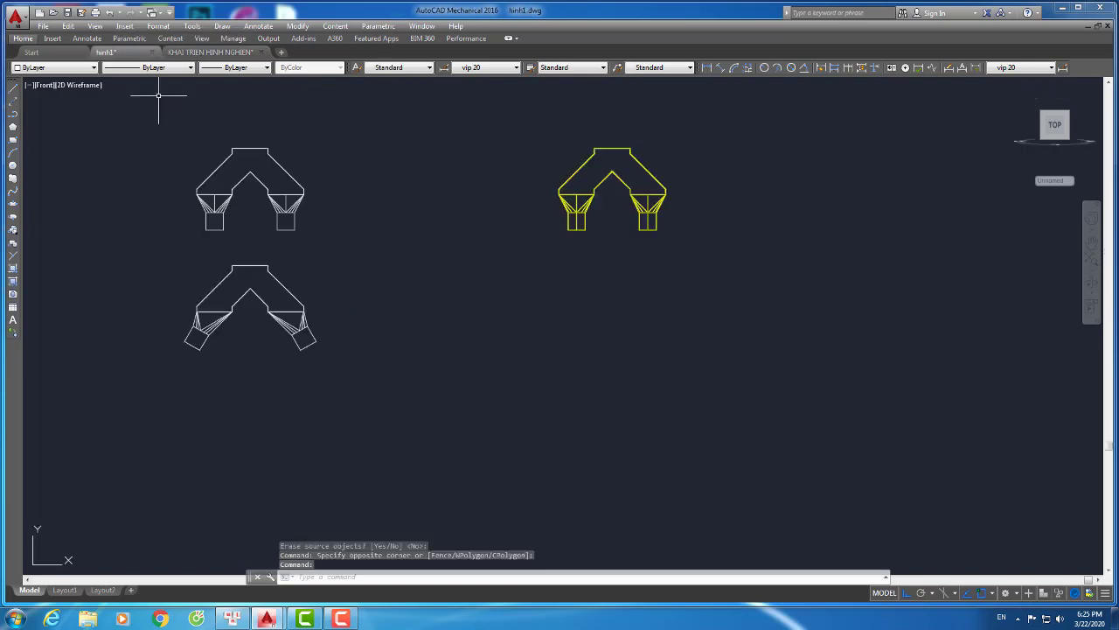
left_click(44, 85)
left_click(89, 192)
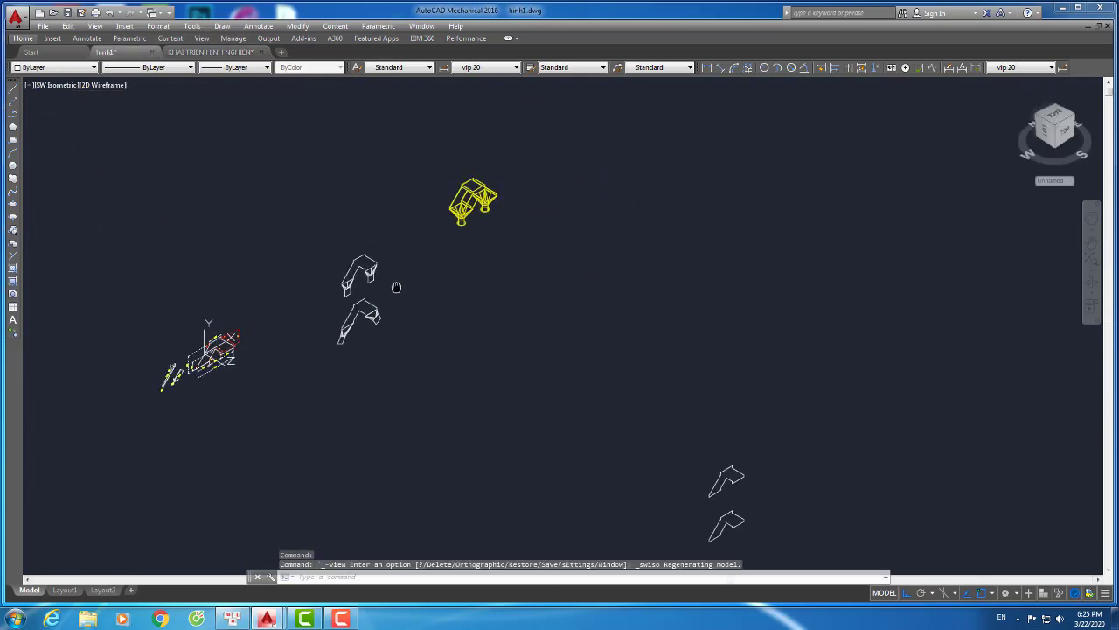
scroll(372, 262, "down", 4)
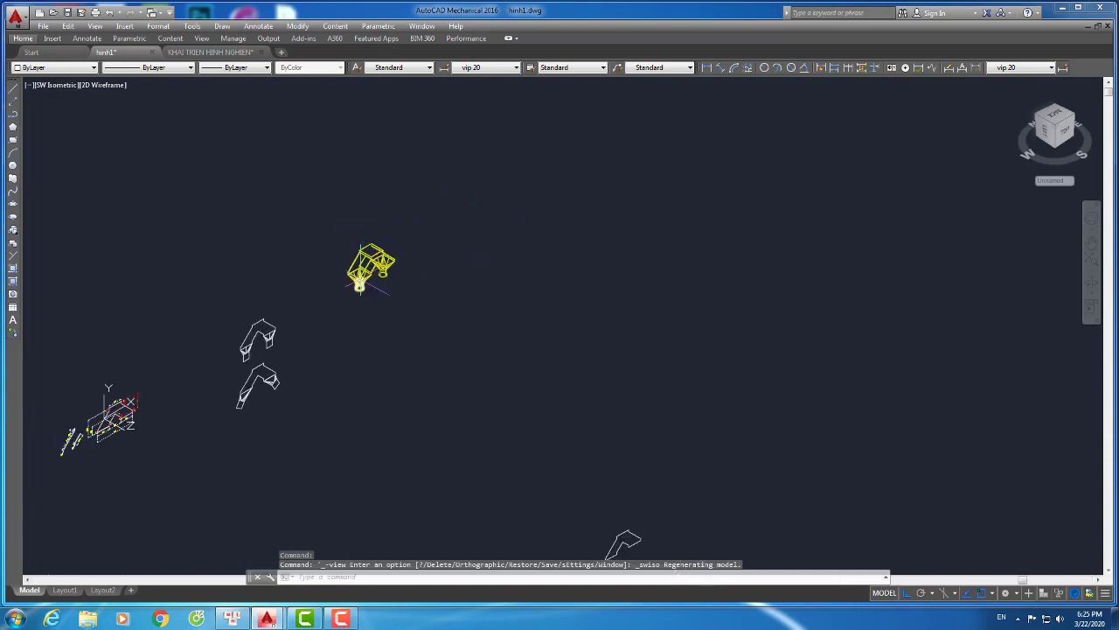
scroll(360, 283, "up", 2)
left_click(107, 85)
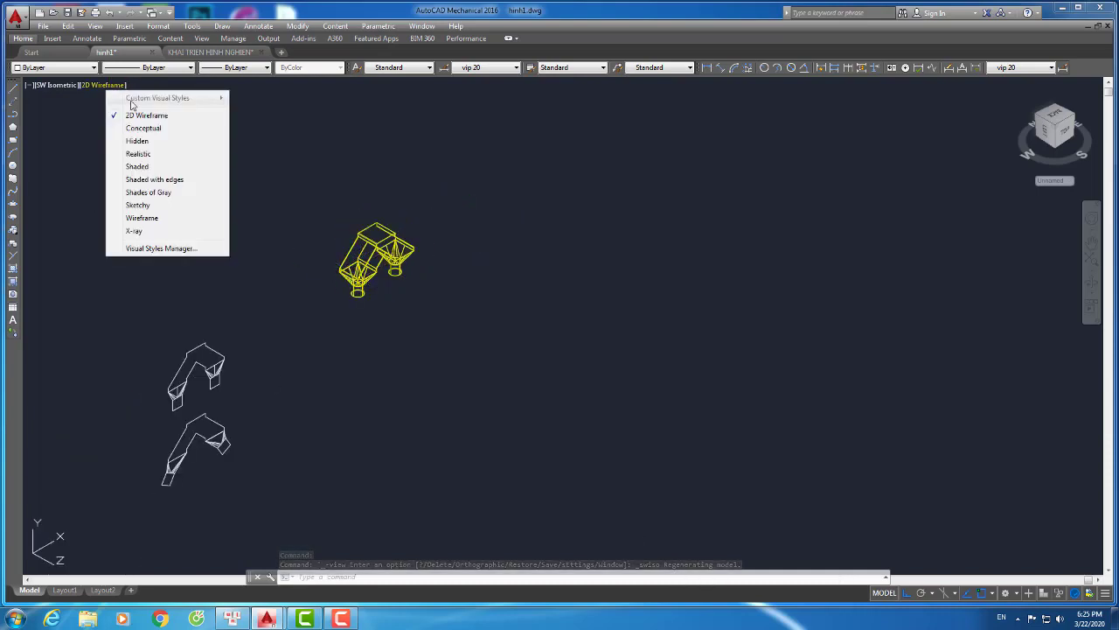
left_click(137, 128)
scroll(393, 228, "up", 5)
scroll(384, 236, "up", 2)
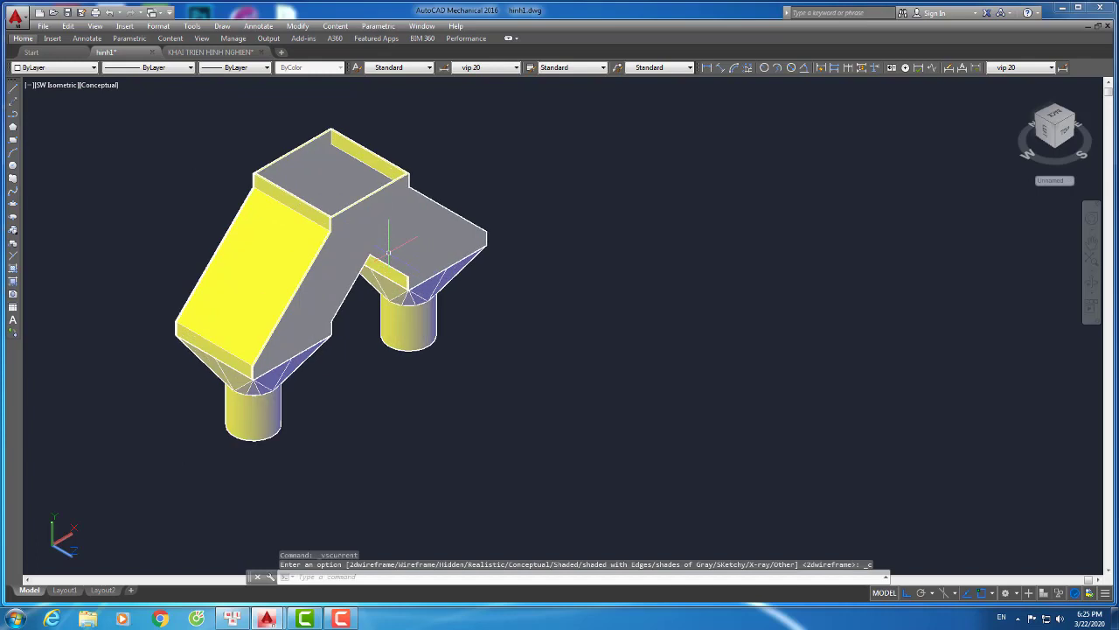
middle_click_drag(382, 245, 383, 317)
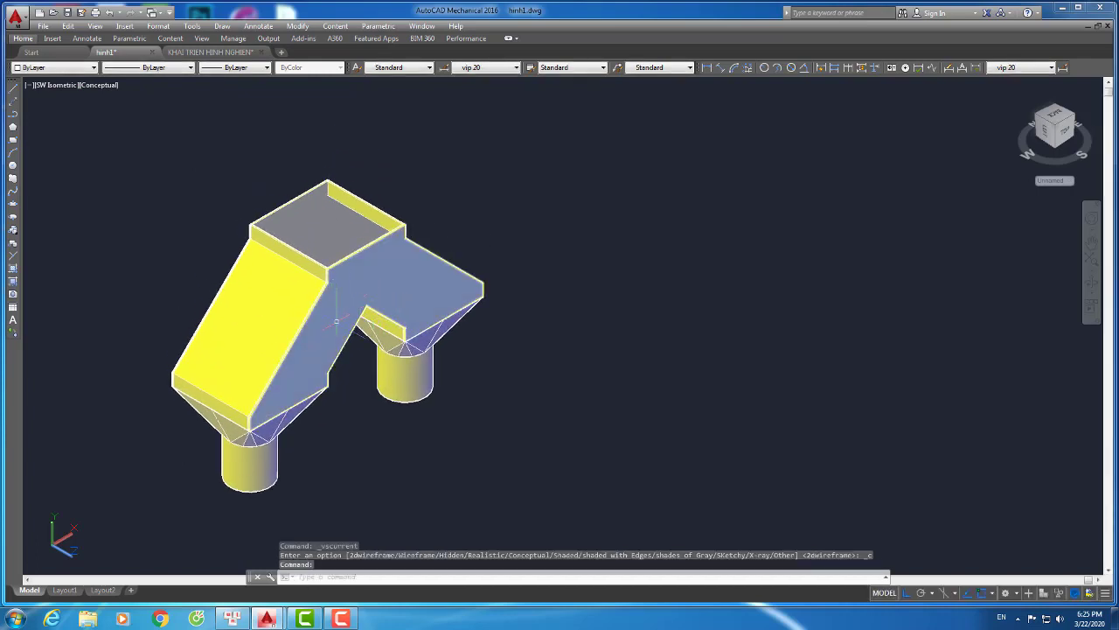
left_click(95, 86)
left_click(111, 107)
left_click(69, 90)
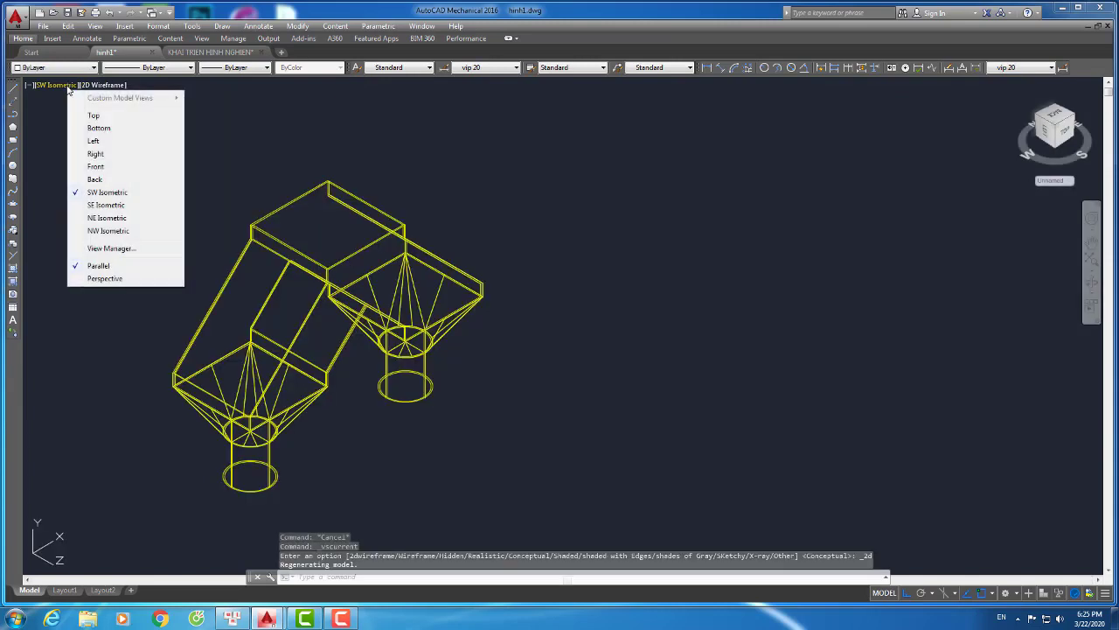
left_click(95, 168)
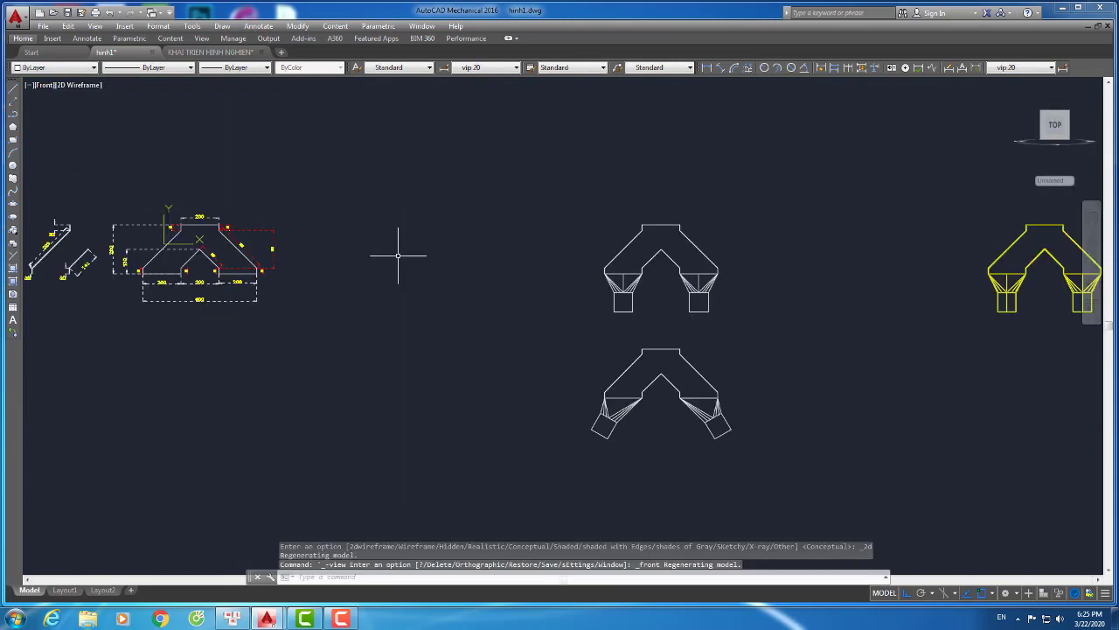
Copy the upper outline of the yellow Y body and place it to the right
scroll(715, 228, "up", 5)
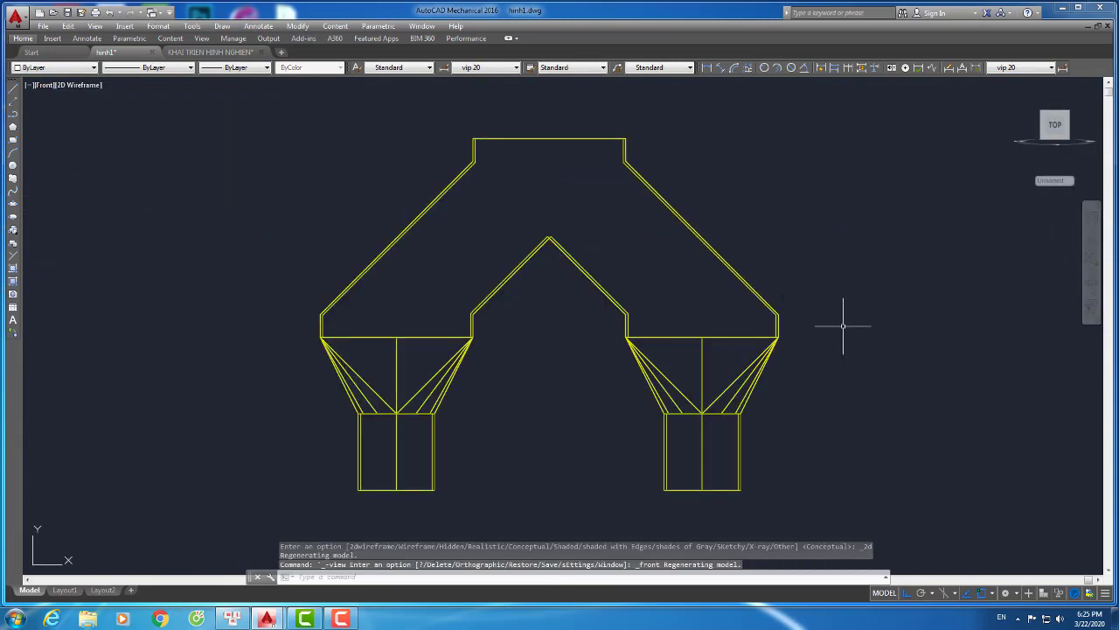
left_click(268, 140)
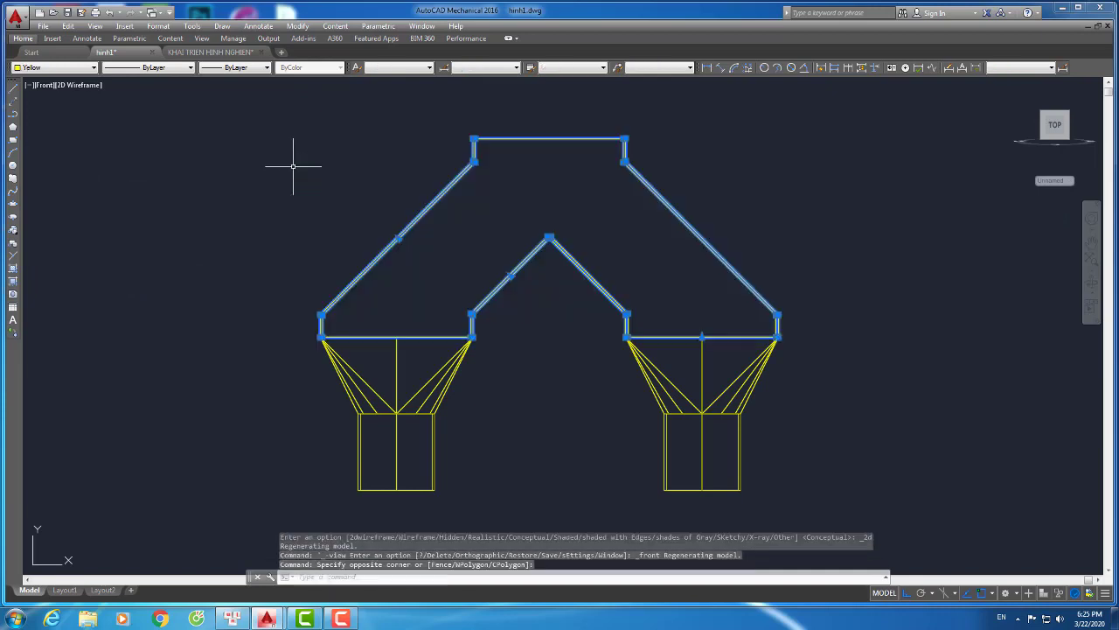
scroll(312, 162, "down", 5)
middle_click_drag(482, 254, 500, 275)
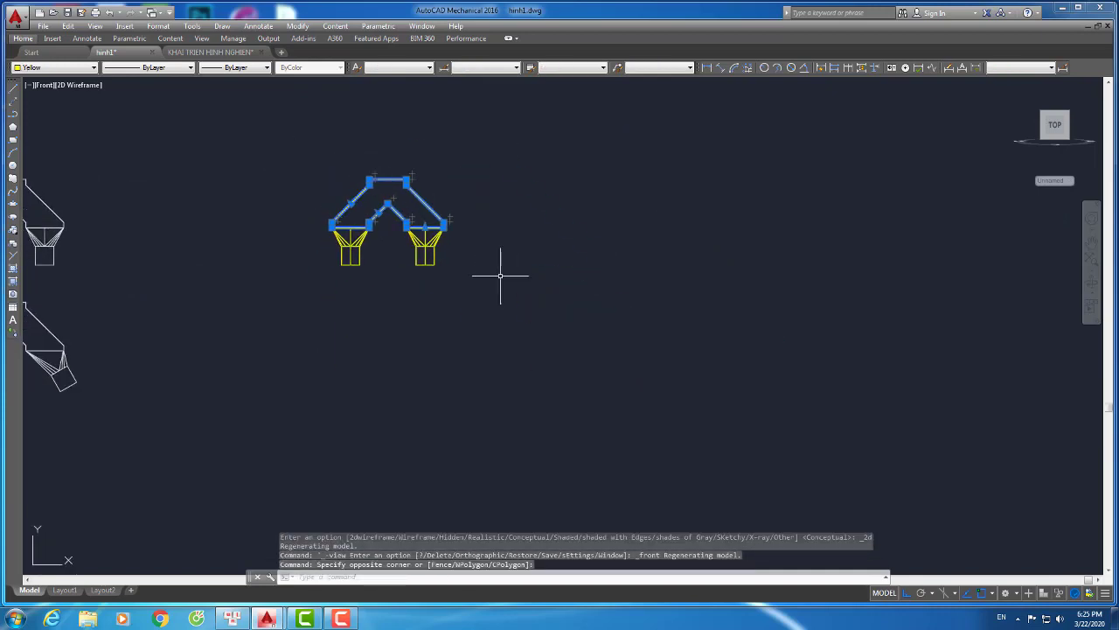
type("o")
key("Return")
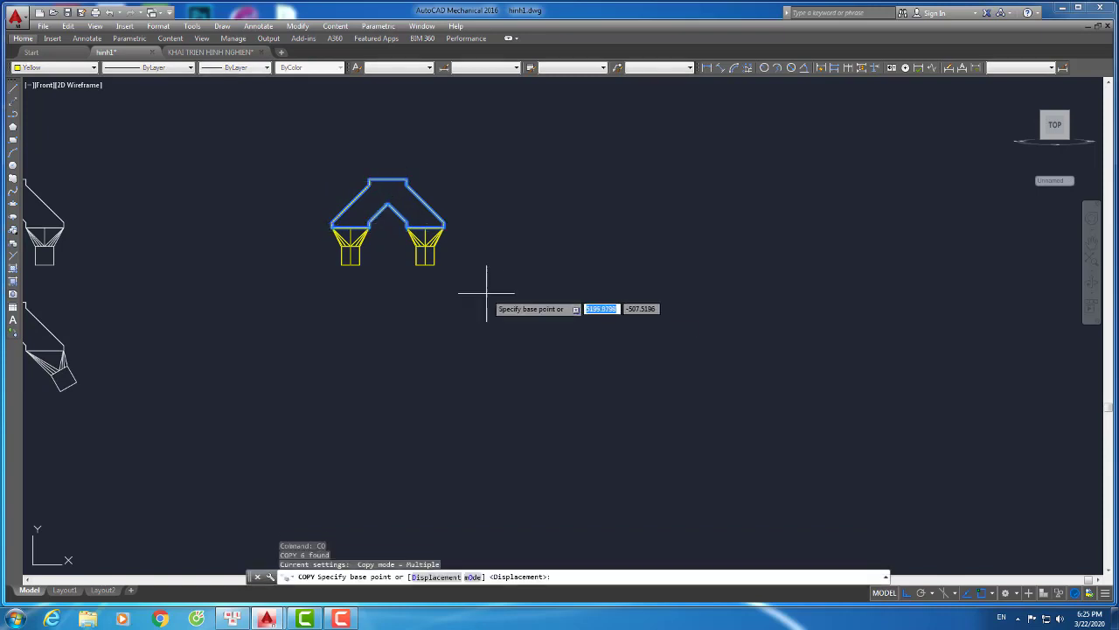
left_click(487, 292)
left_click(690, 283)
key("Escape")
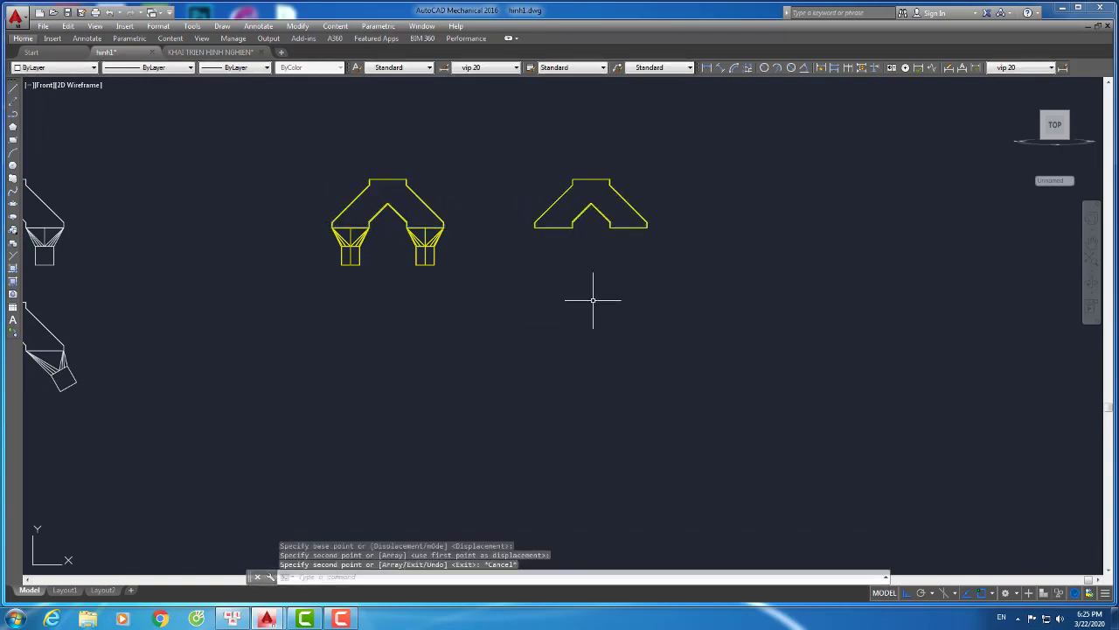
Show the KHAI TRIEN HINH NGHIEN drawing in front view, centred on the yellow shape
left_click(202, 52)
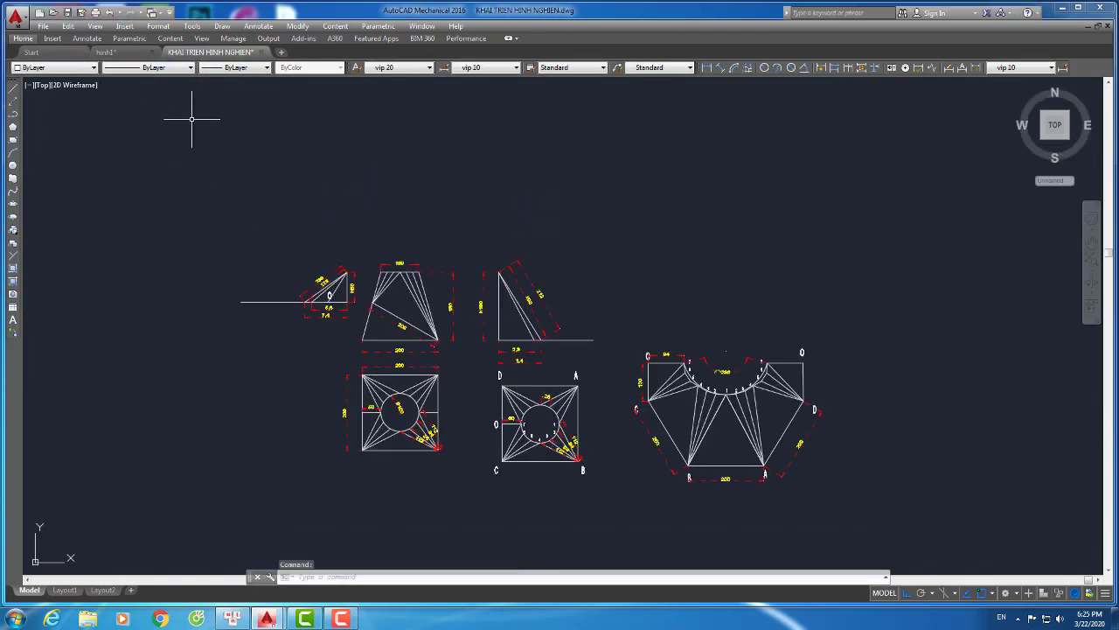
scroll(230, 196, "down", 4)
scroll(306, 320, "down", 2)
scroll(265, 320, "up", 4)
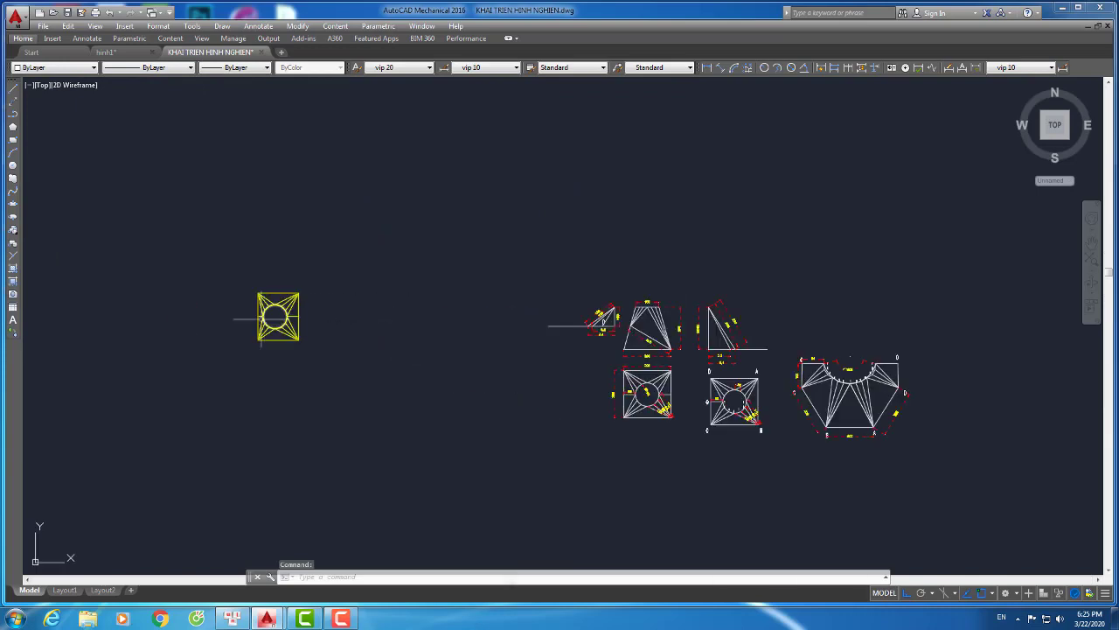
left_click(42, 85)
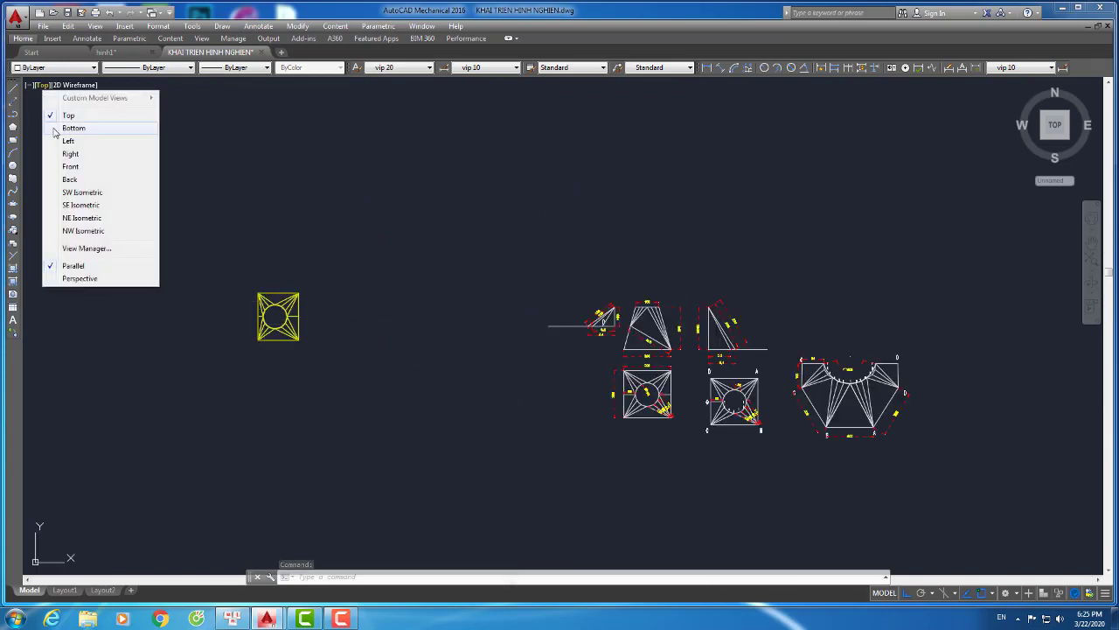
left_click(69, 166)
scroll(71, 209, "down", 1)
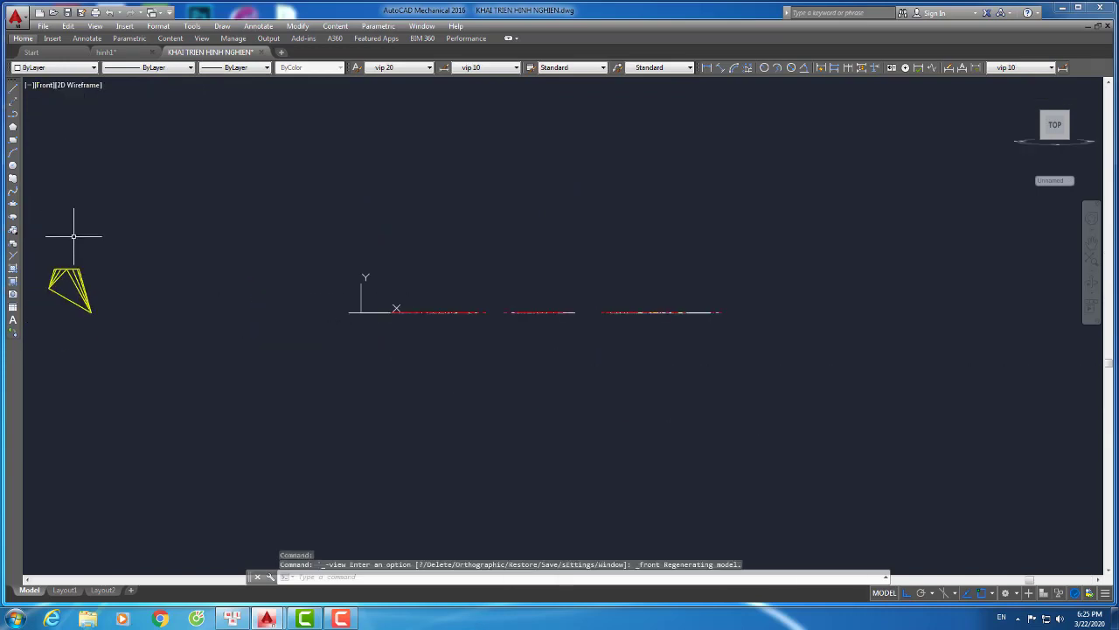
middle_click_drag(76, 237, 305, 259)
scroll(306, 310, "up", 3)
Mirror the yellow transition shape downward about a line through its tip, keeping the original
left_click(413, 359)
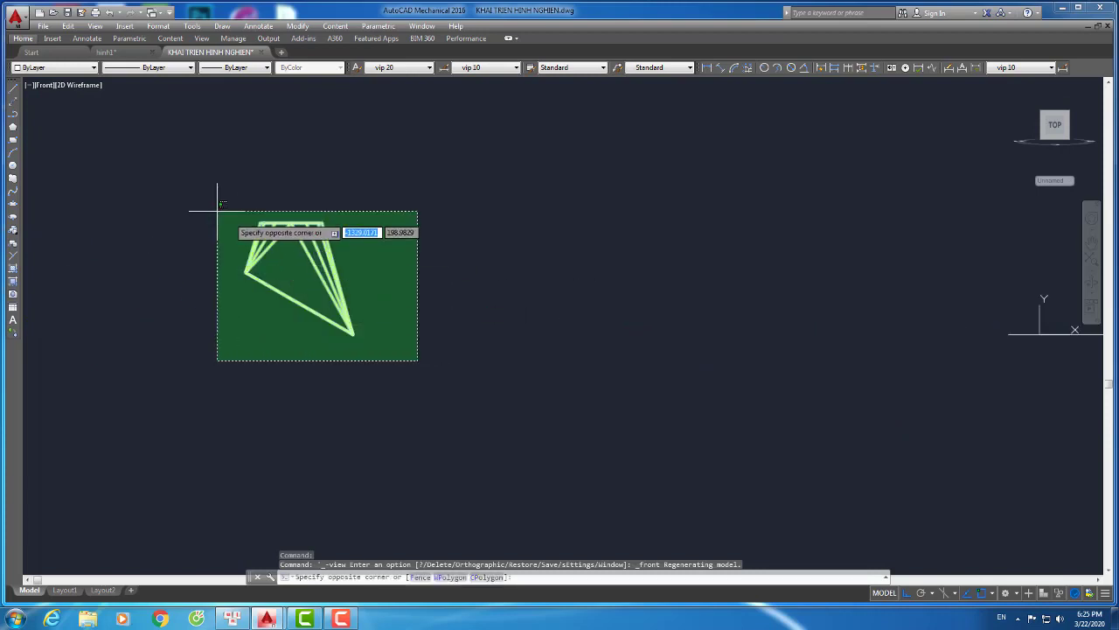
left_click(210, 188)
type("M")
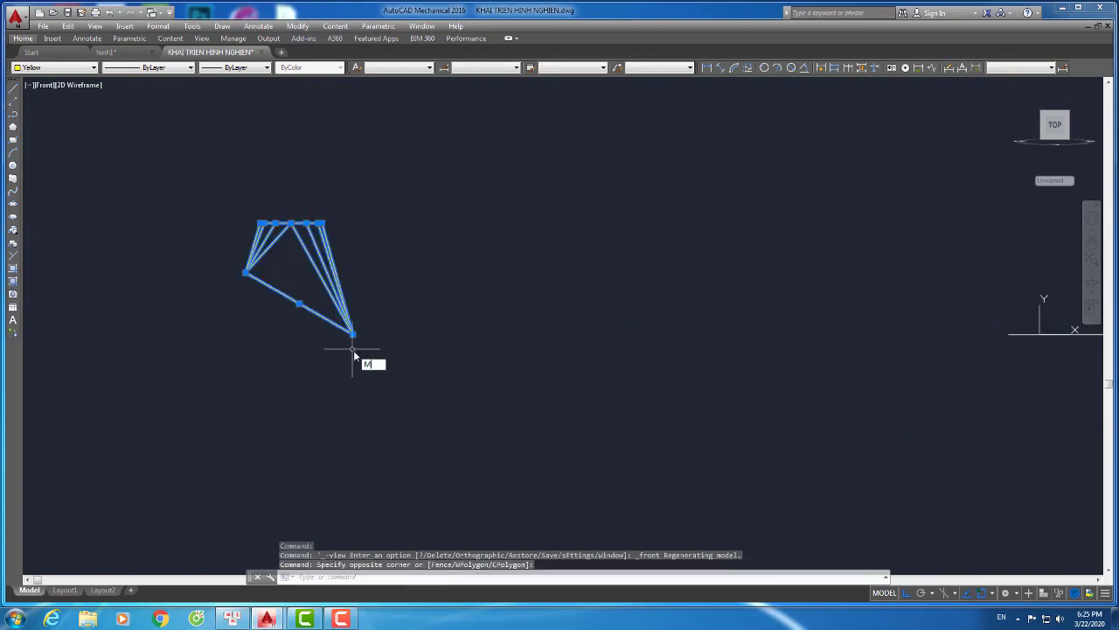
type("i")
key("Return")
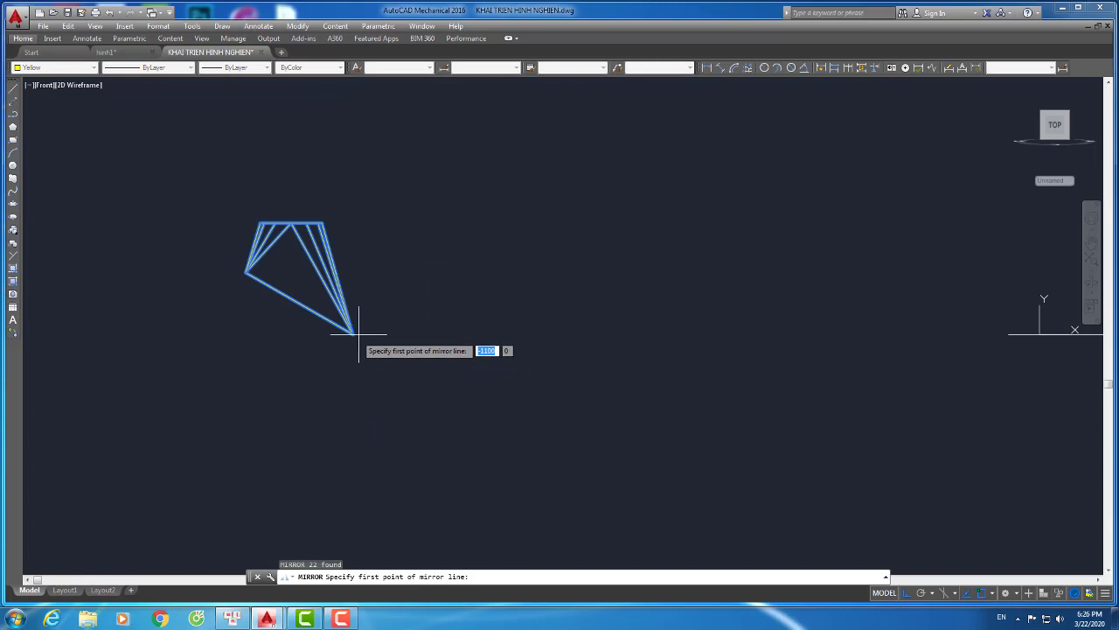
left_click(353, 333)
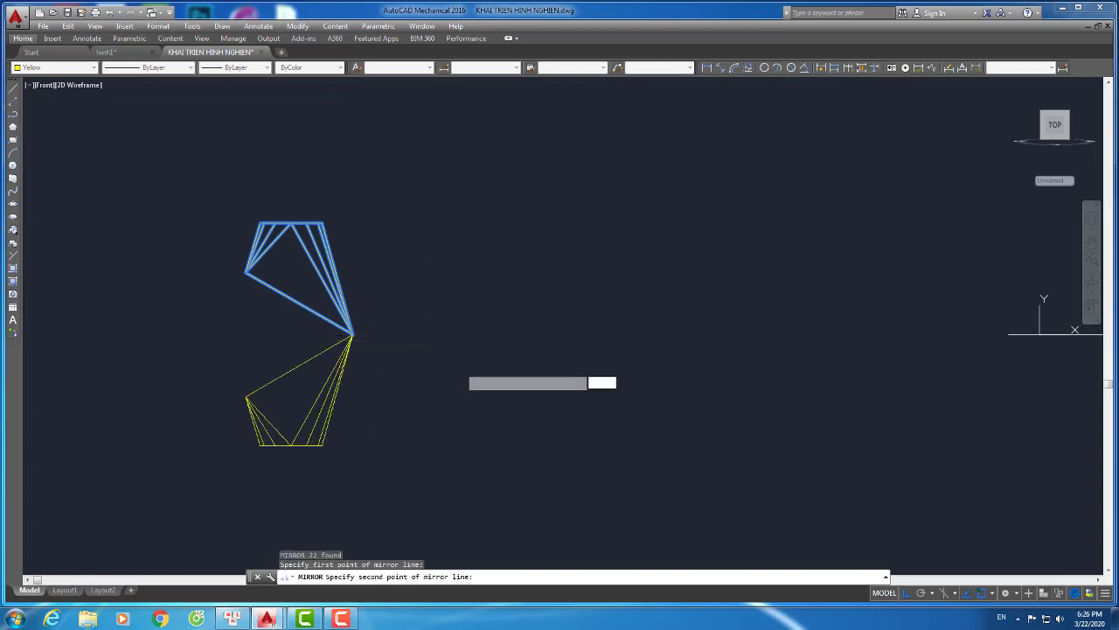
left_click(458, 383)
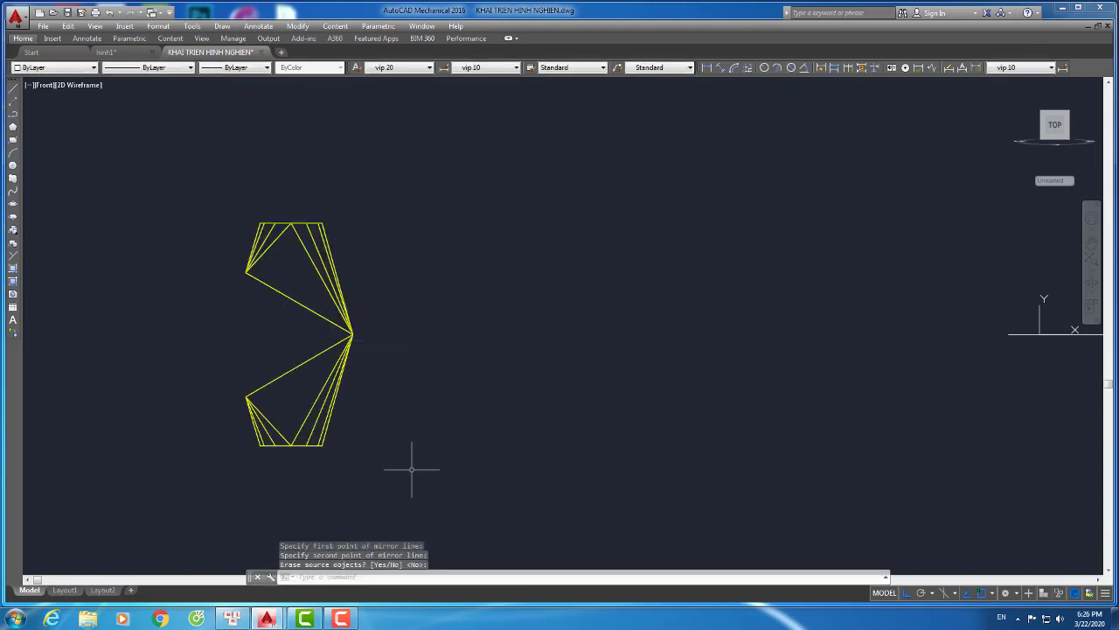
key("Return")
left_click(410, 481)
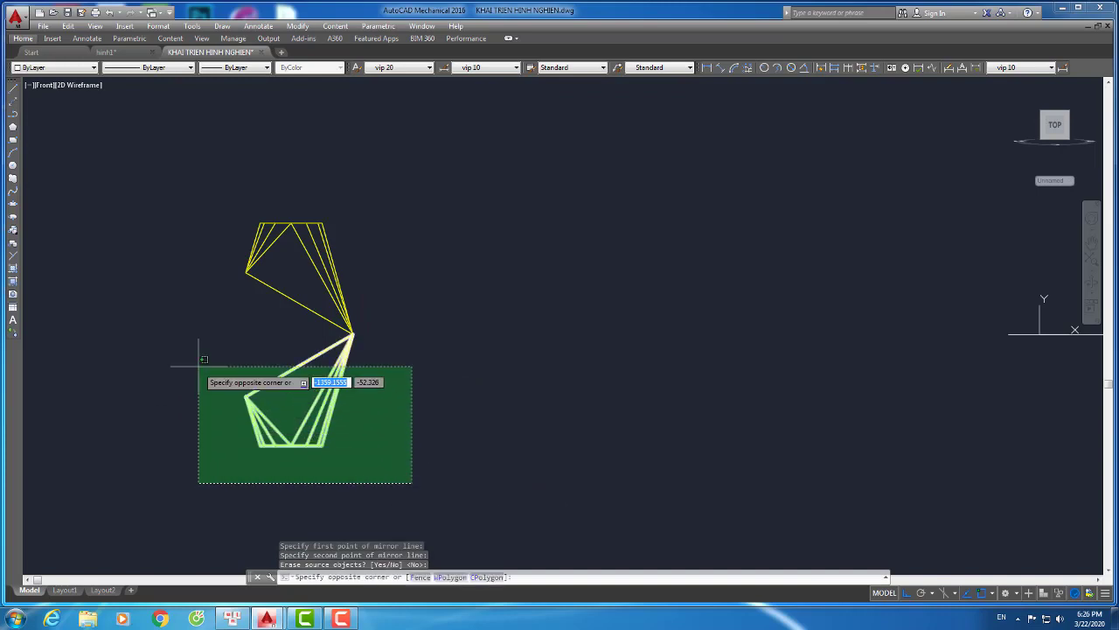
Copy the mirrored lower half to the clipboard
left_click(208, 352)
left_click(209, 370)
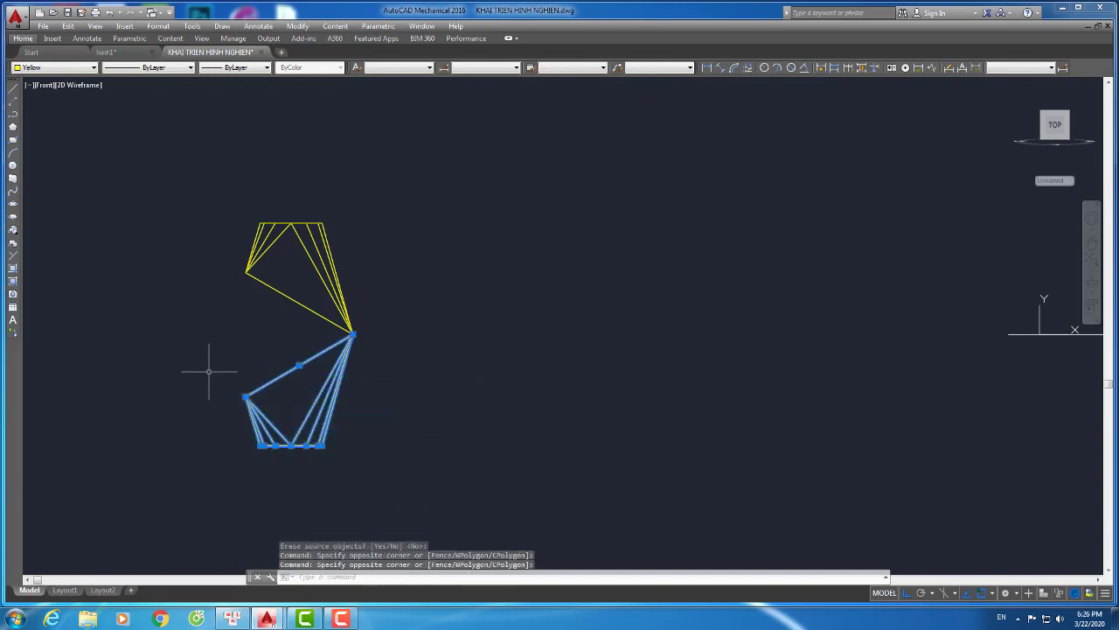
key("ctrl+c")
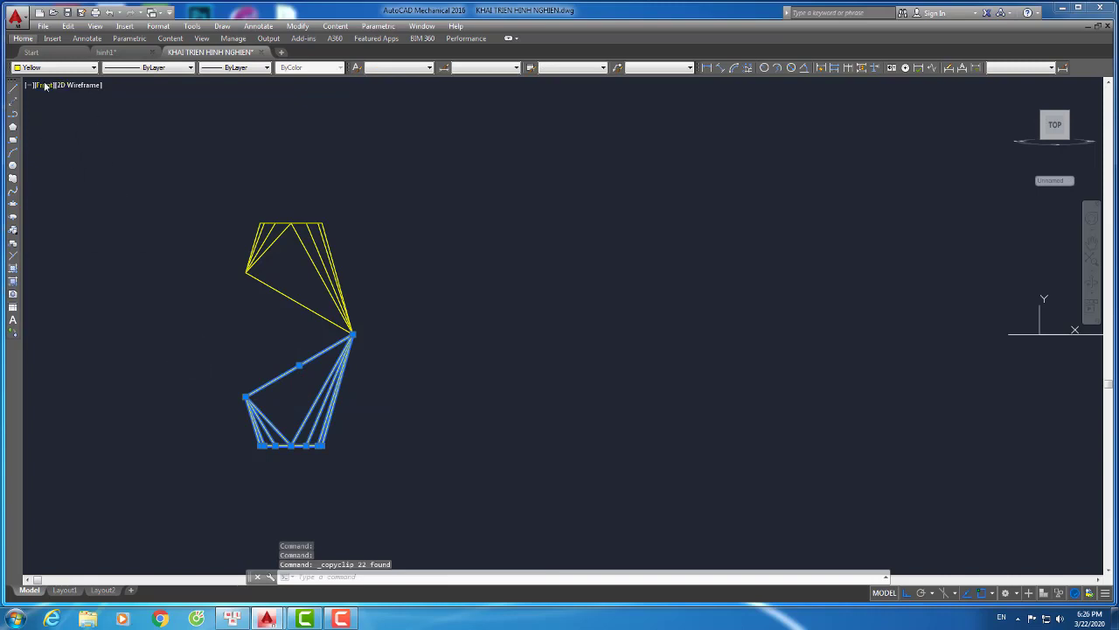
Paste the copied transition piece into hinh1 below the duct
left_click(124, 54)
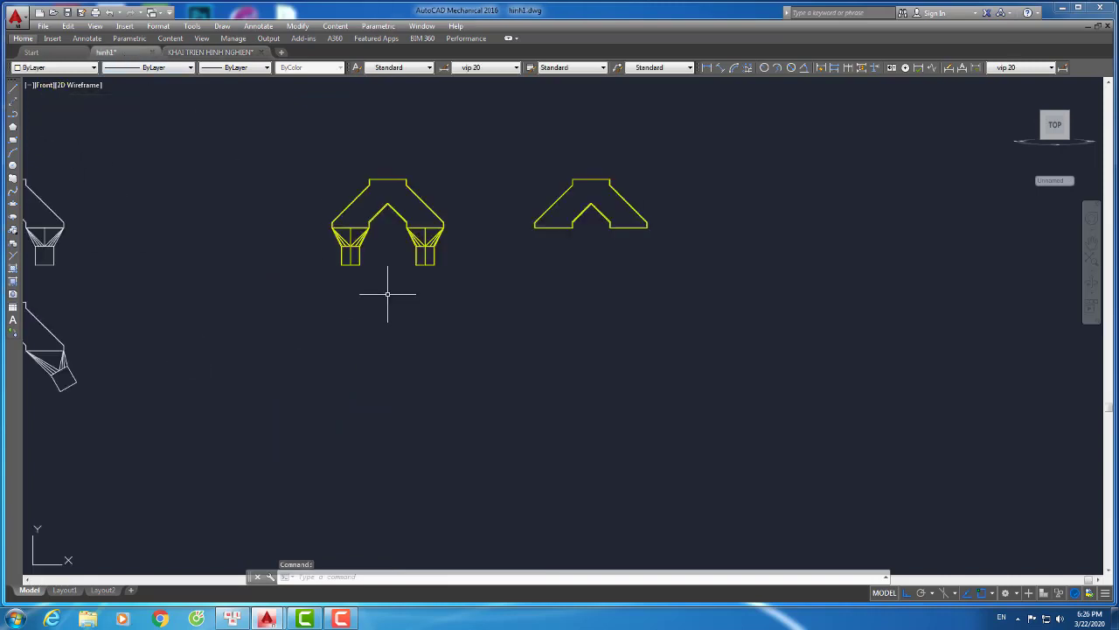
key("ctrl+v")
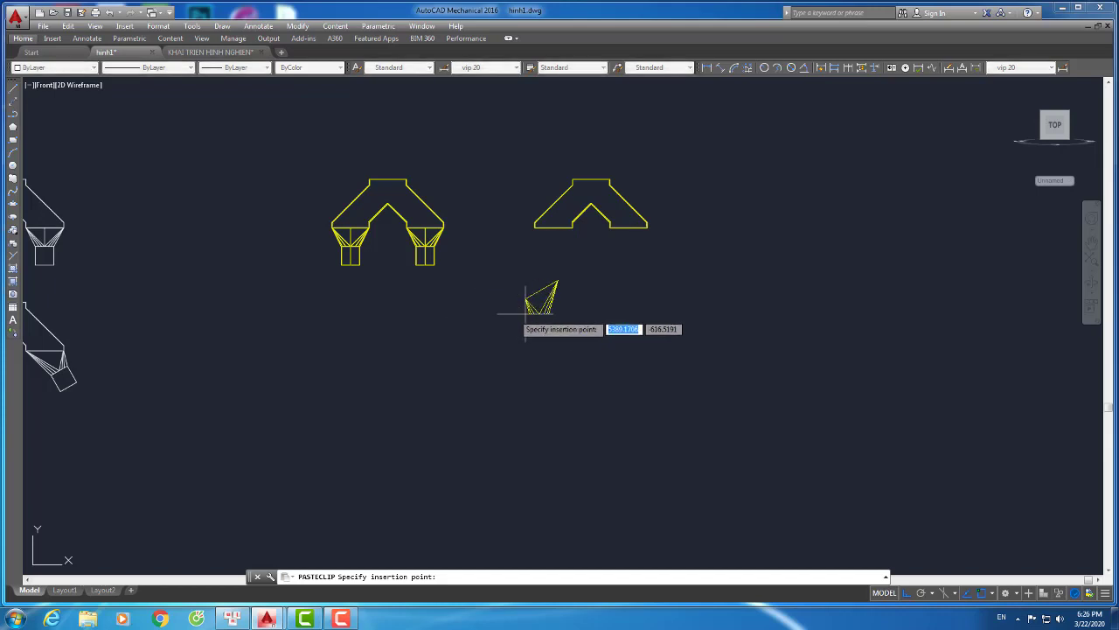
left_click(618, 297)
scroll(629, 278, "up", 3)
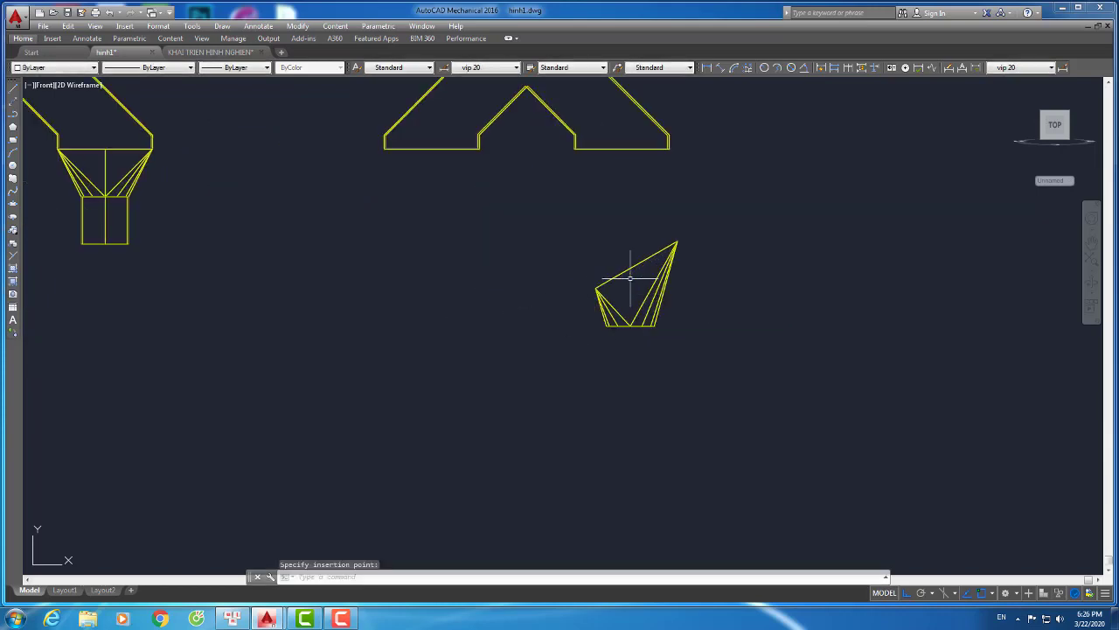
scroll(610, 261, "down", 1)
scroll(630, 268, "down", 1)
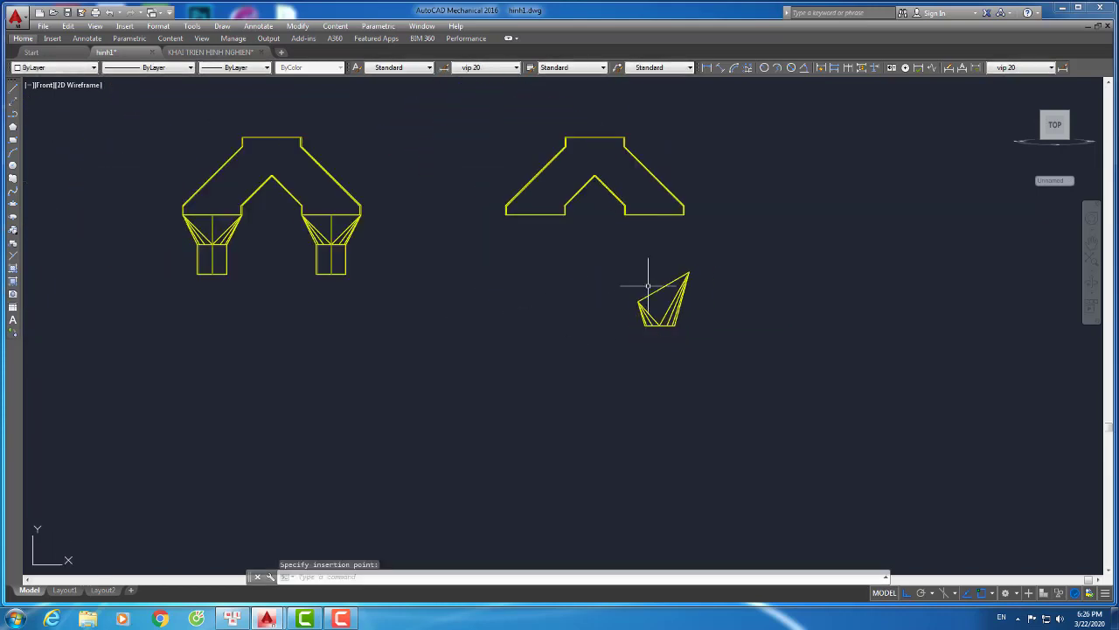
Switch the drawing to the southwest isometric view
left_click(43, 85)
left_click(100, 192)
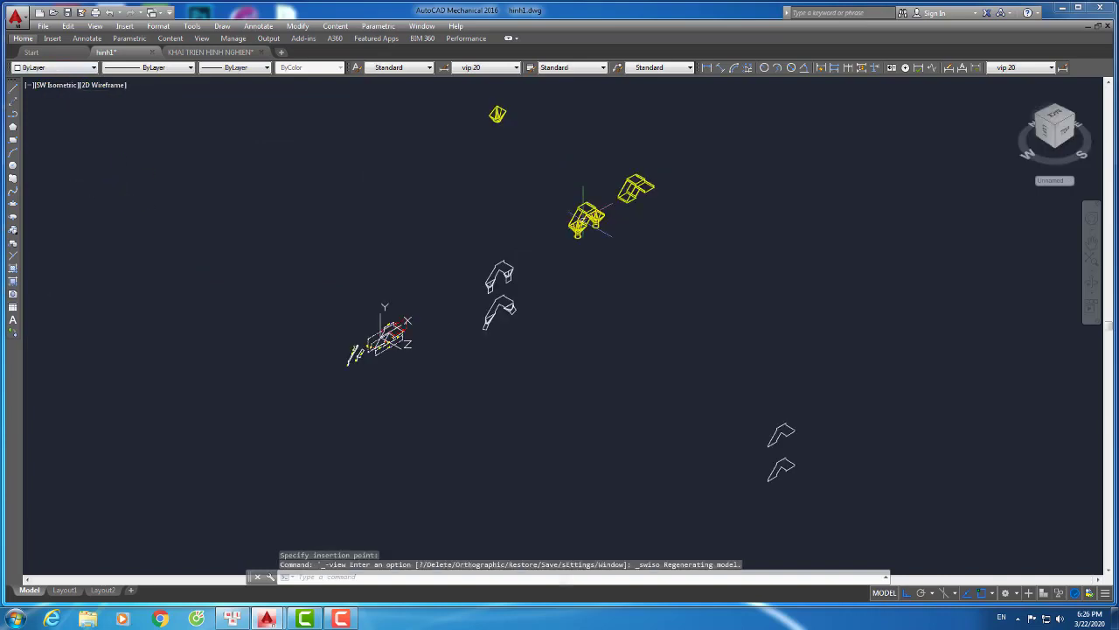
scroll(513, 112, "up", 2)
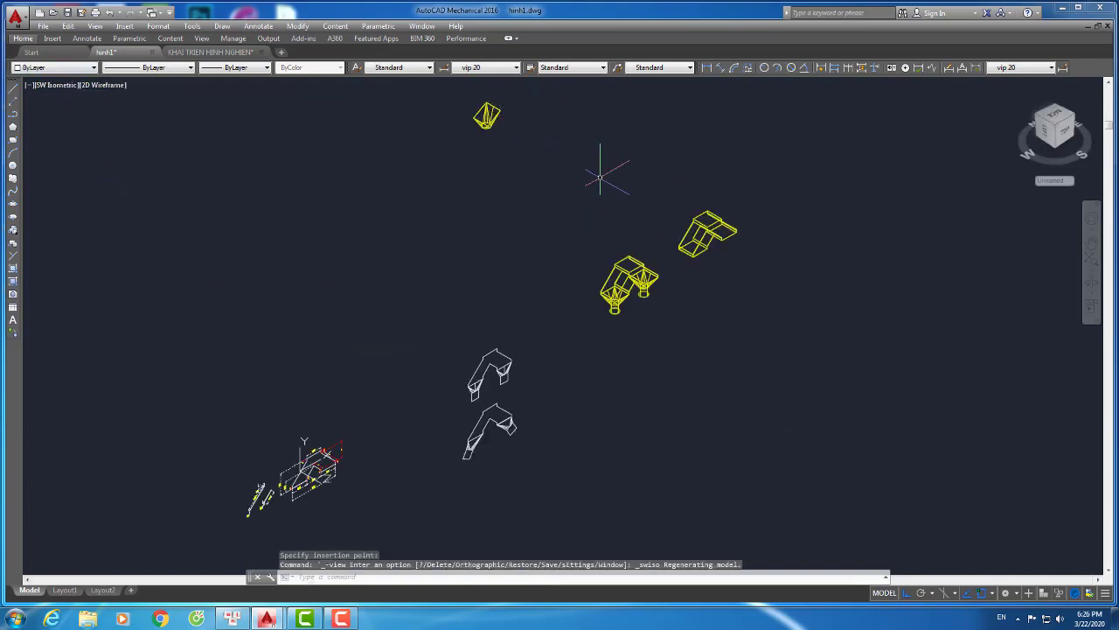
scroll(560, 223, "up", 2)
scroll(520, 220, "up", 3)
Move the pasted transition piece to sit beside the Y-duct parts
left_click(519, 221)
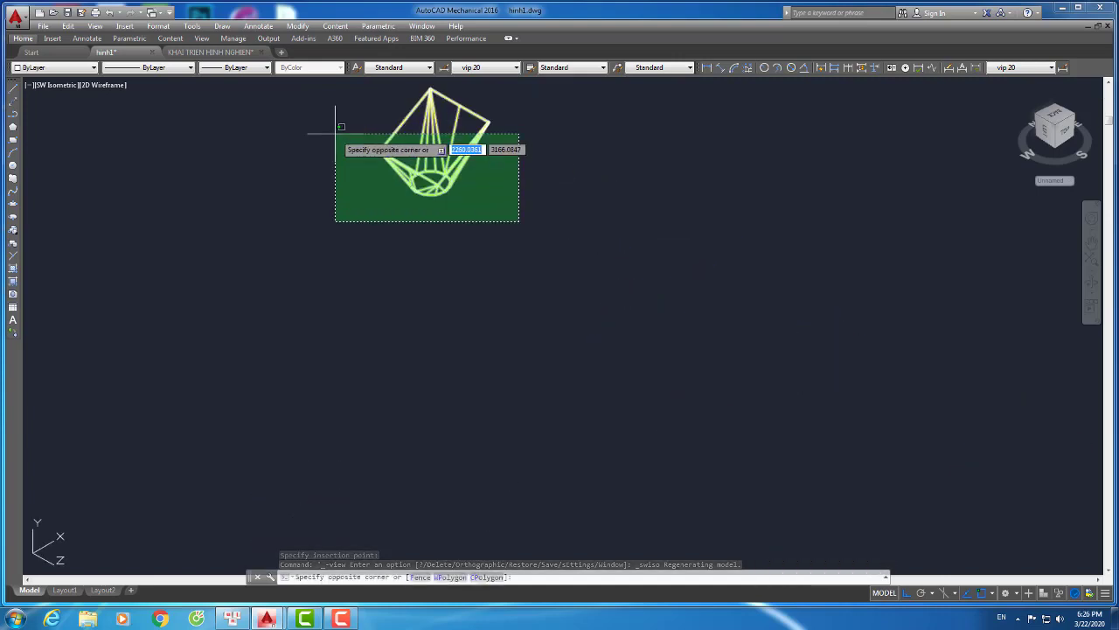
left_click(336, 134)
key("Return")
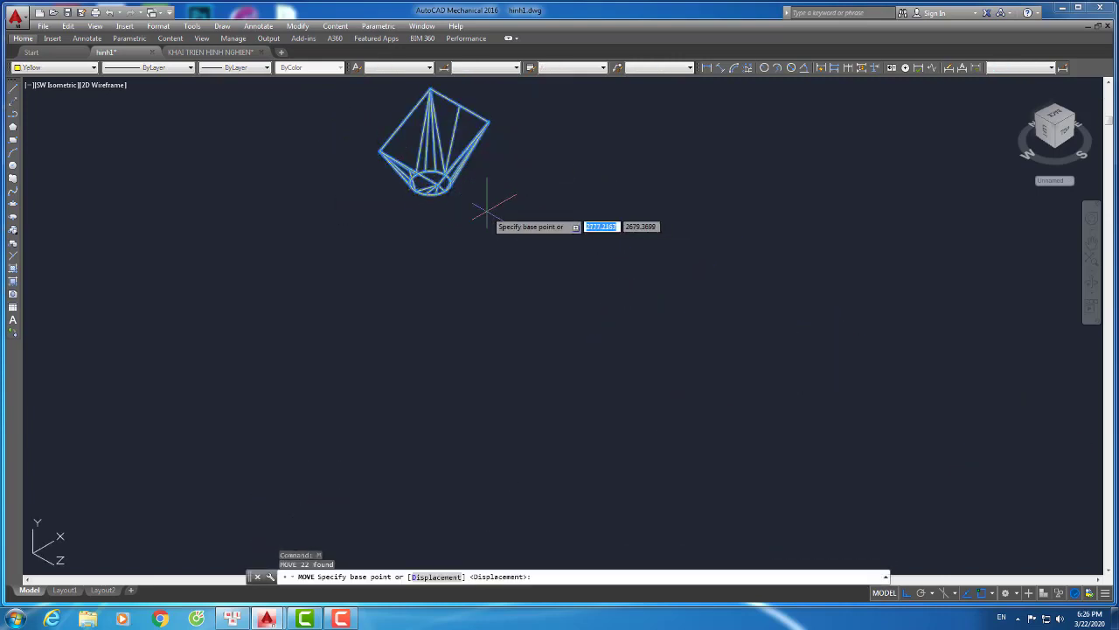
left_click(492, 213)
scroll(492, 213, "down", 3)
scroll(525, 229, "down", 2)
left_click(756, 372)
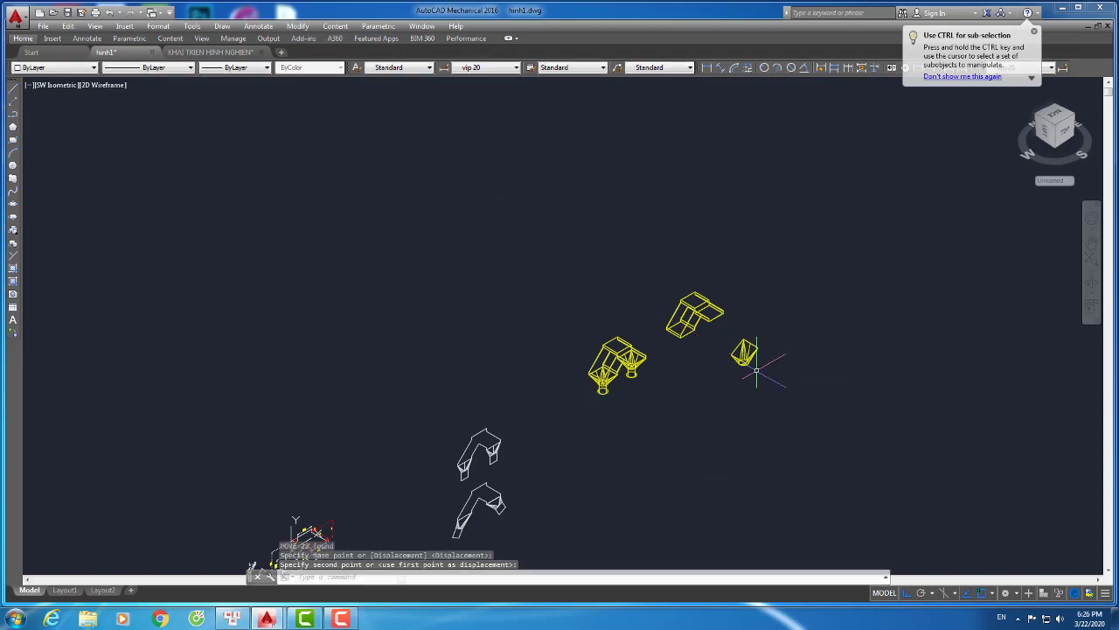
scroll(614, 385, "up", 5)
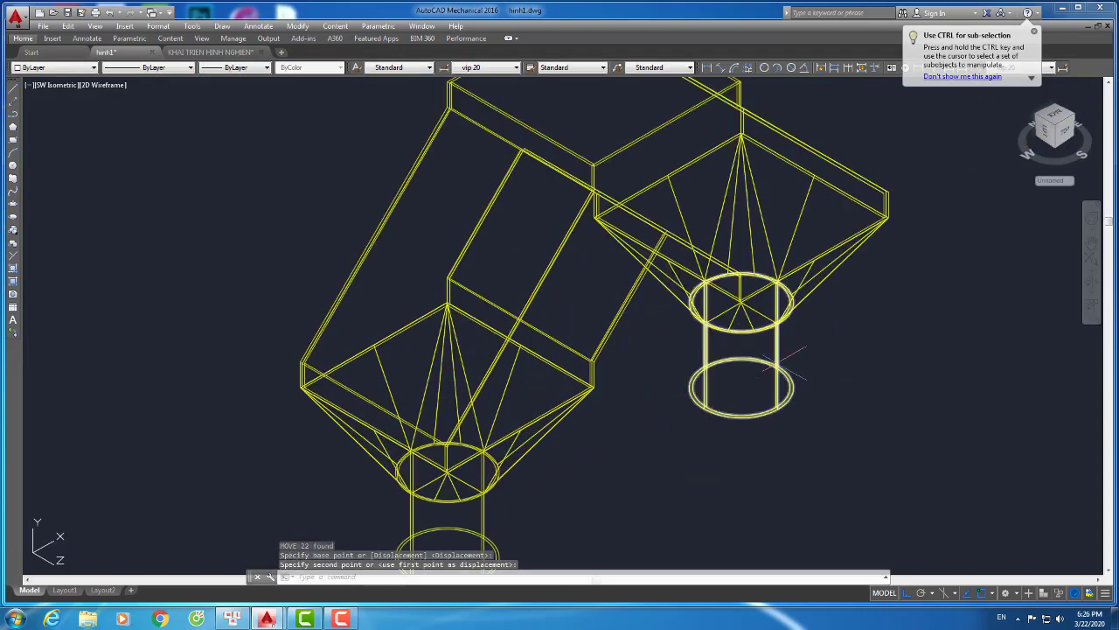
Copy a round outlet cylinder and place the copy off to the side
left_click(741, 385)
left_click(752, 365)
left_click(751, 366)
scroll(740, 385, "up", 2)
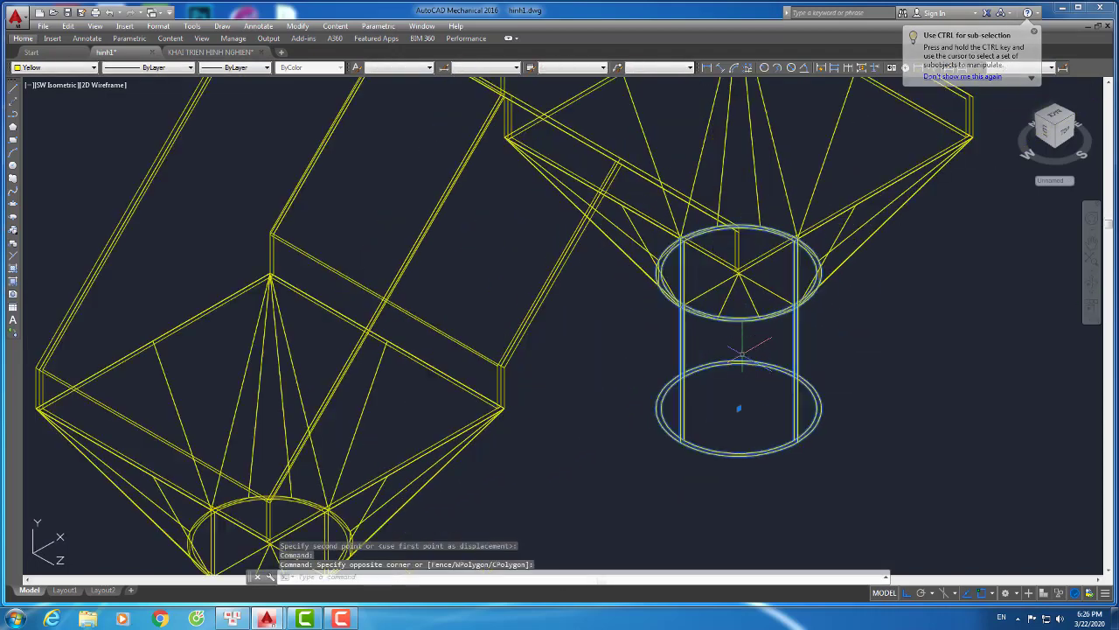
scroll(742, 382, "up", 1)
scroll(742, 378, "up", 1)
type("o")
key("Return")
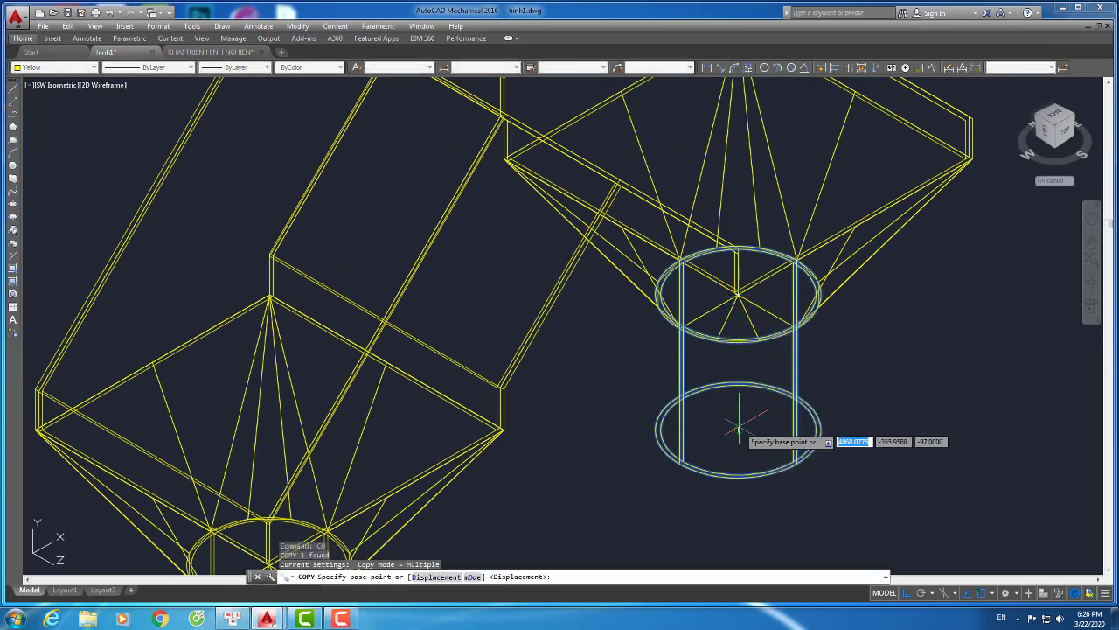
left_click(739, 429)
scroll(844, 457, "down", 5)
scroll(862, 467, "down", 3)
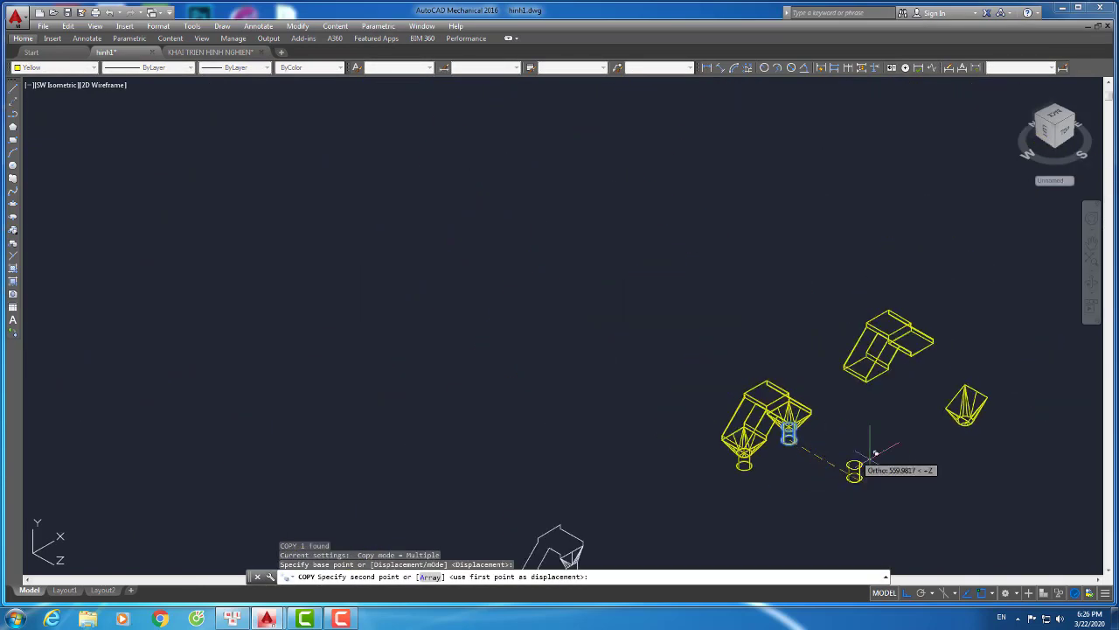
left_click(836, 470)
key("Escape")
Select the newly copied outlet cylinder
scroll(845, 477, "up", 5)
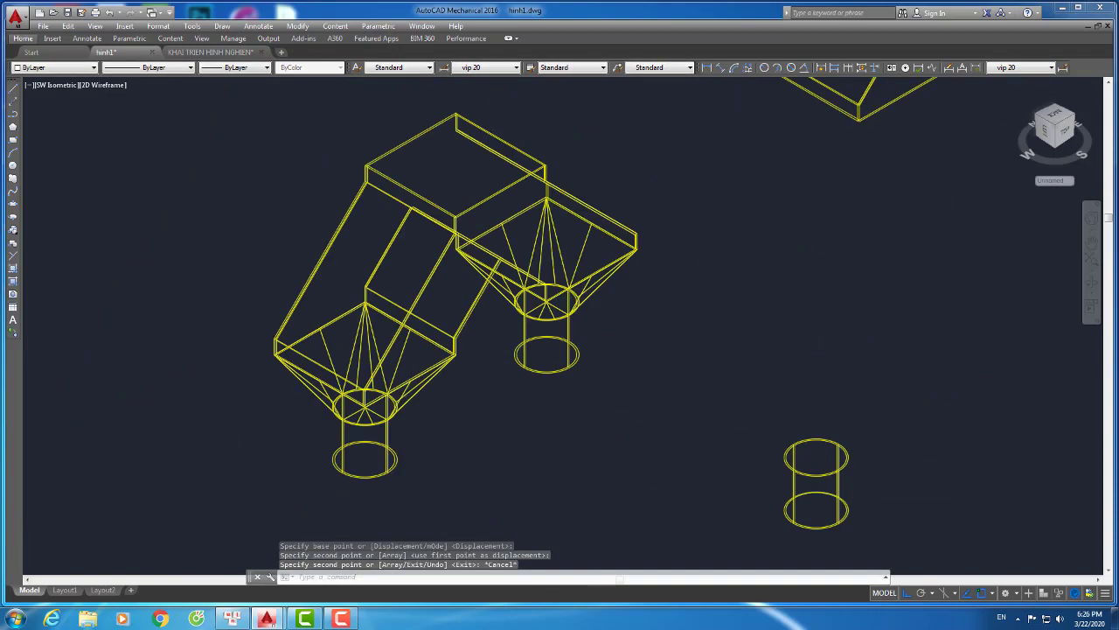
scroll(845, 476, "up", 4)
left_click(786, 369)
left_click(644, 426)
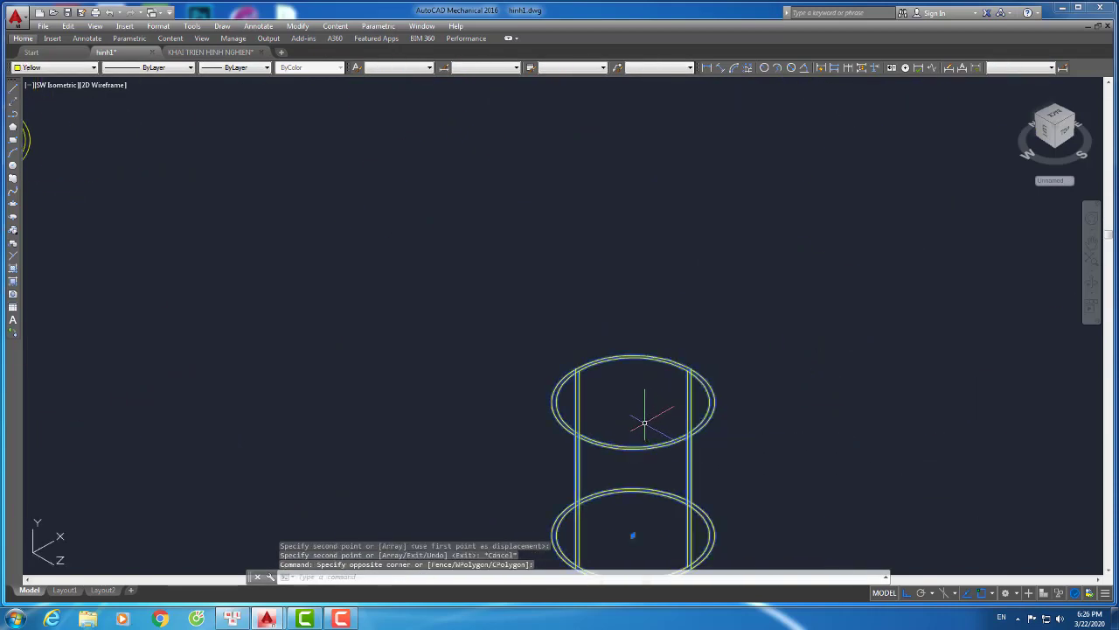
type("M")
key("Return")
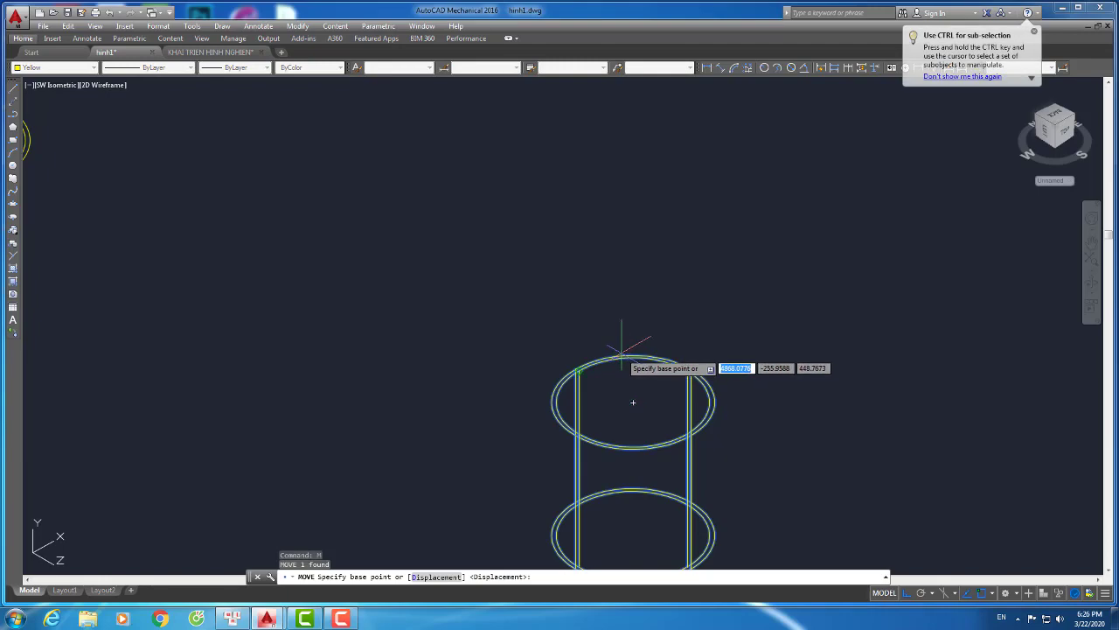
left_click(633, 402)
scroll(638, 400, "down", 5)
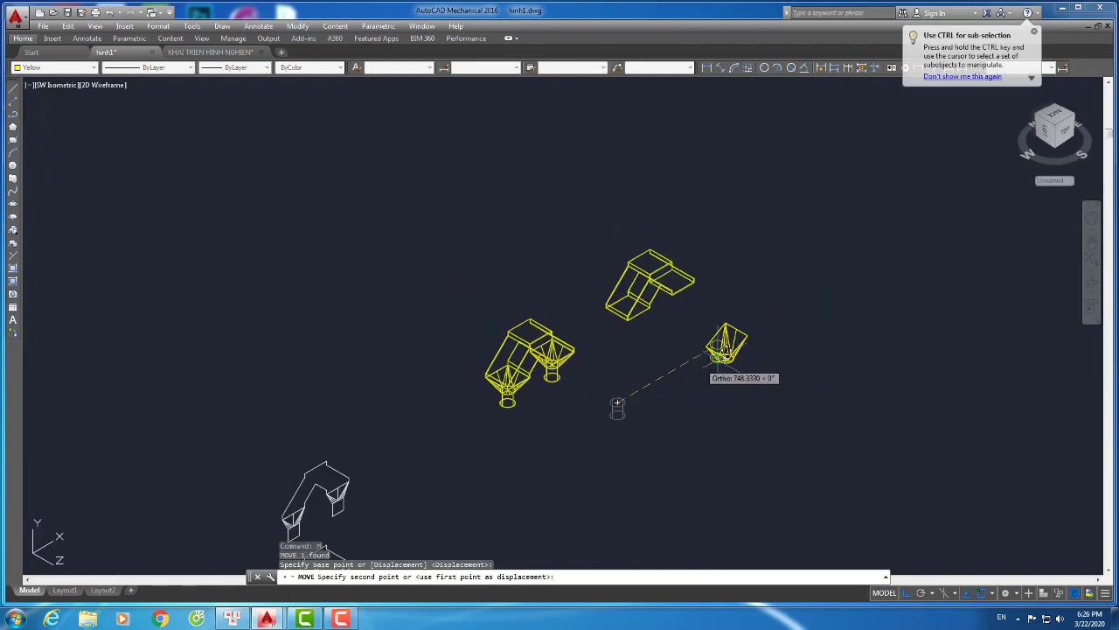
scroll(726, 350, "up", 6)
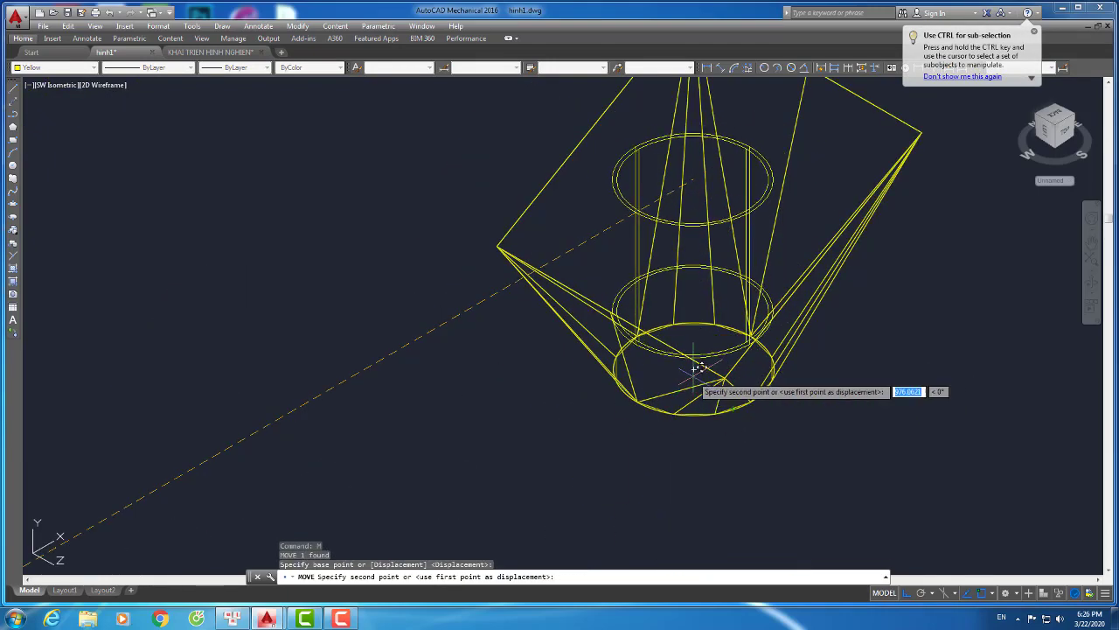
left_click(702, 360)
scroll(615, 404, "down", 5)
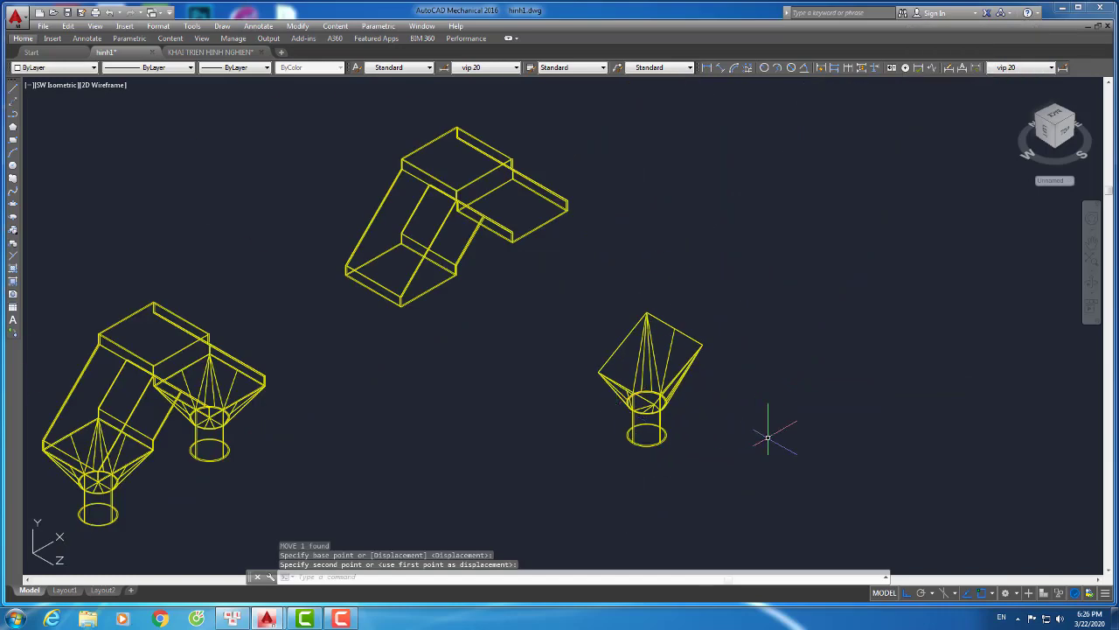
left_click(762, 458)
scroll(708, 338, "up", 5)
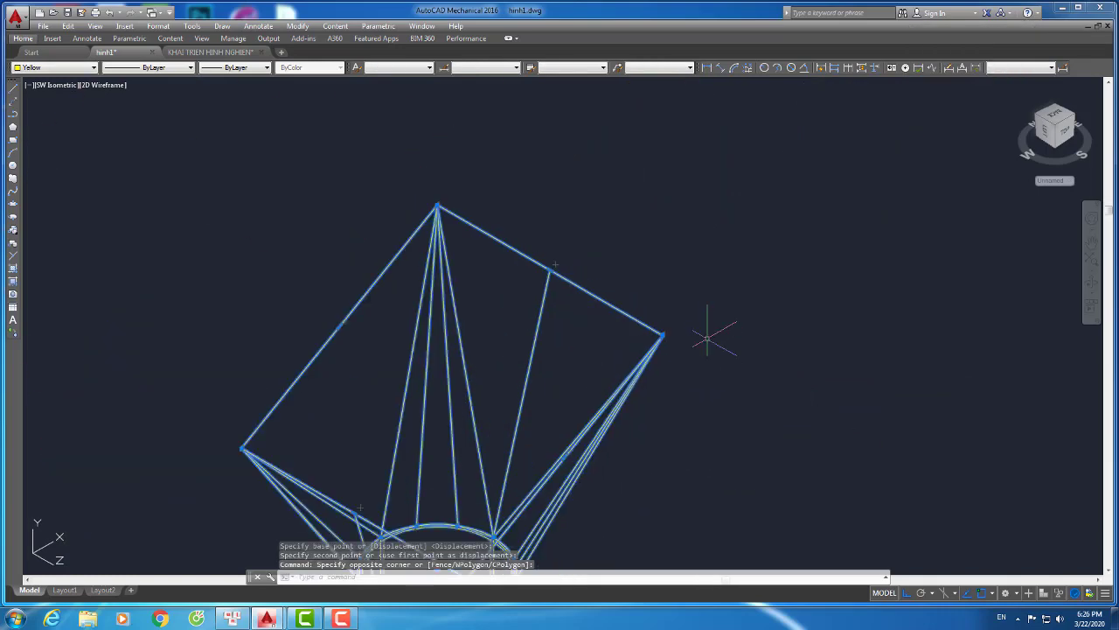
scroll(670, 338, "up", 4)
type("A")
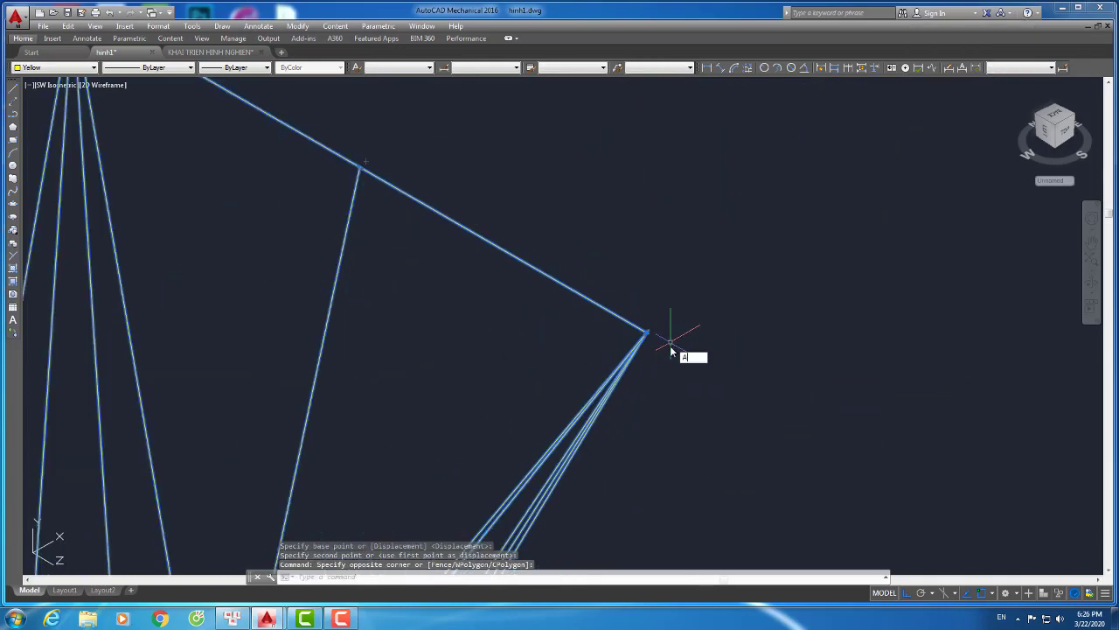
type("l")
key("Return")
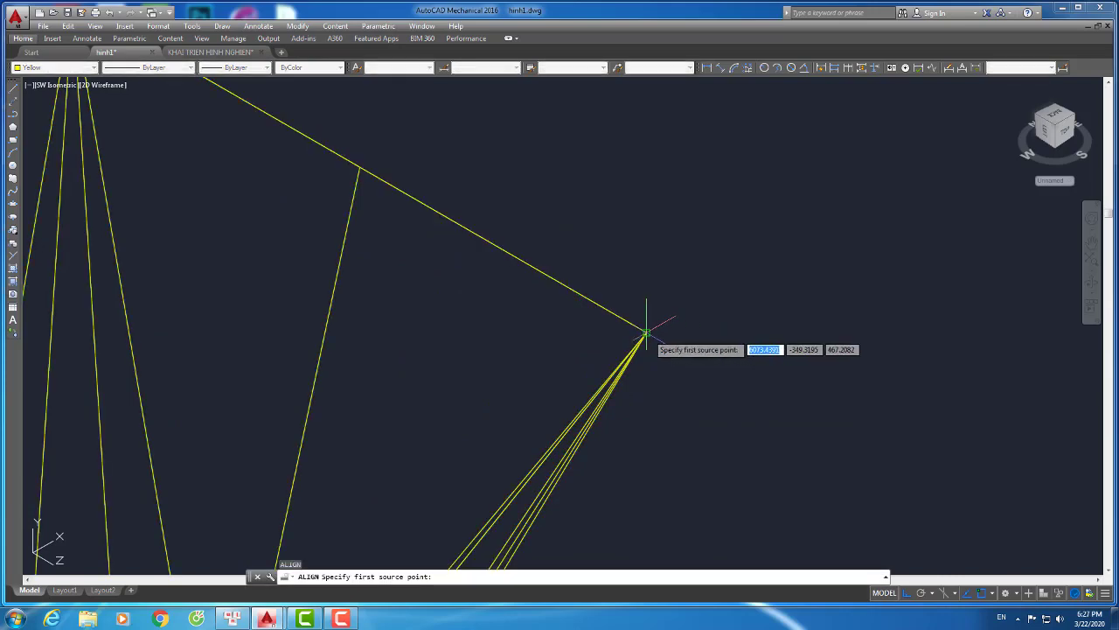
left_click(646, 333)
scroll(646, 333, "down", 3)
scroll(574, 250, "down", 3)
scroll(512, 219, "up", 4)
scroll(517, 305, "up", 3)
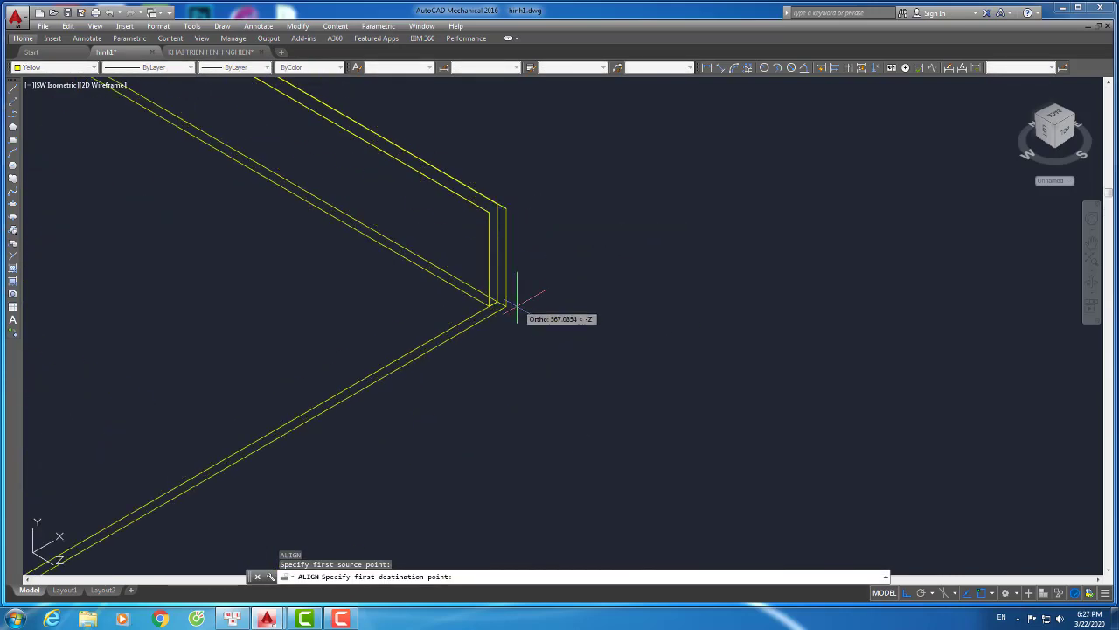
left_click(505, 305)
scroll(518, 265, "down", 3)
scroll(649, 443, "up", 3)
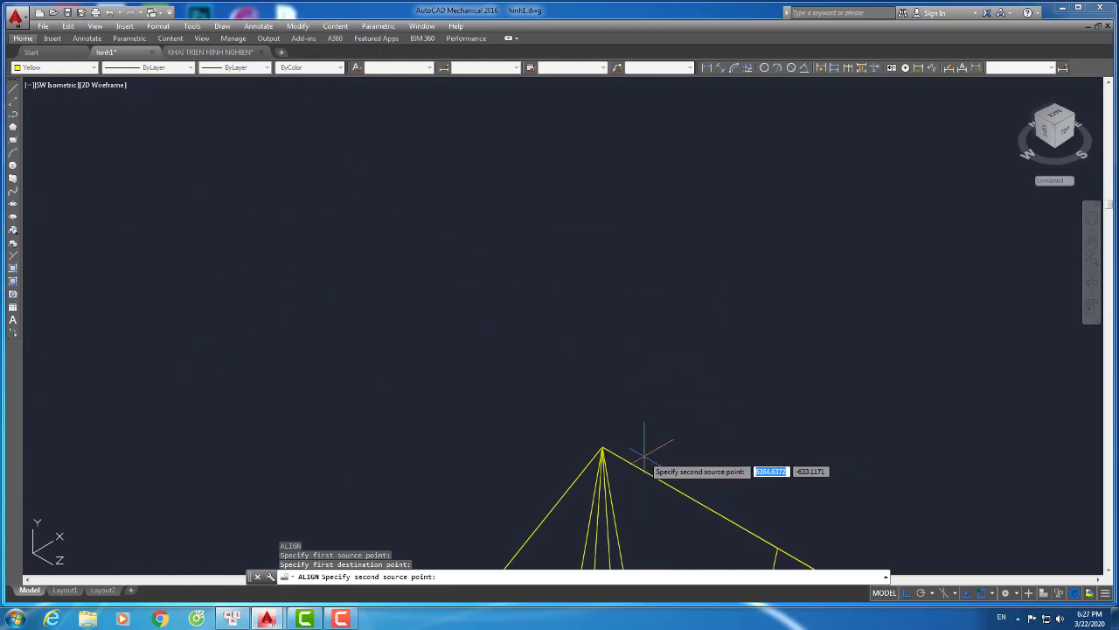
scroll(535, 430, "up", 1)
left_click(534, 431)
scroll(527, 402, "down", 2)
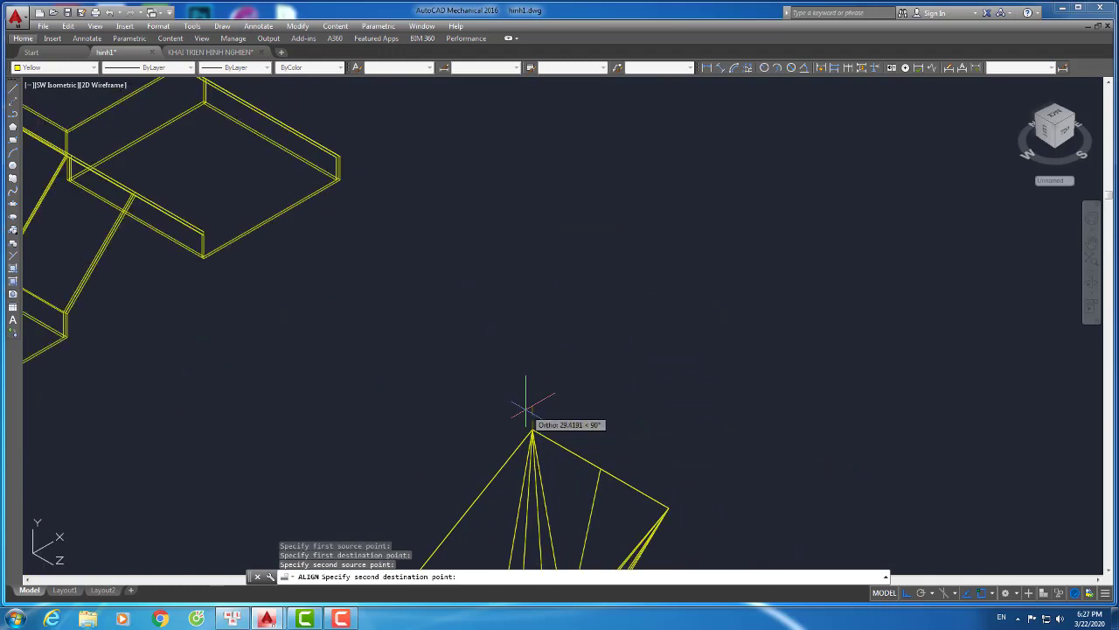
scroll(526, 409, "down", 2)
scroll(525, 407, "up", 5)
key("Escape")
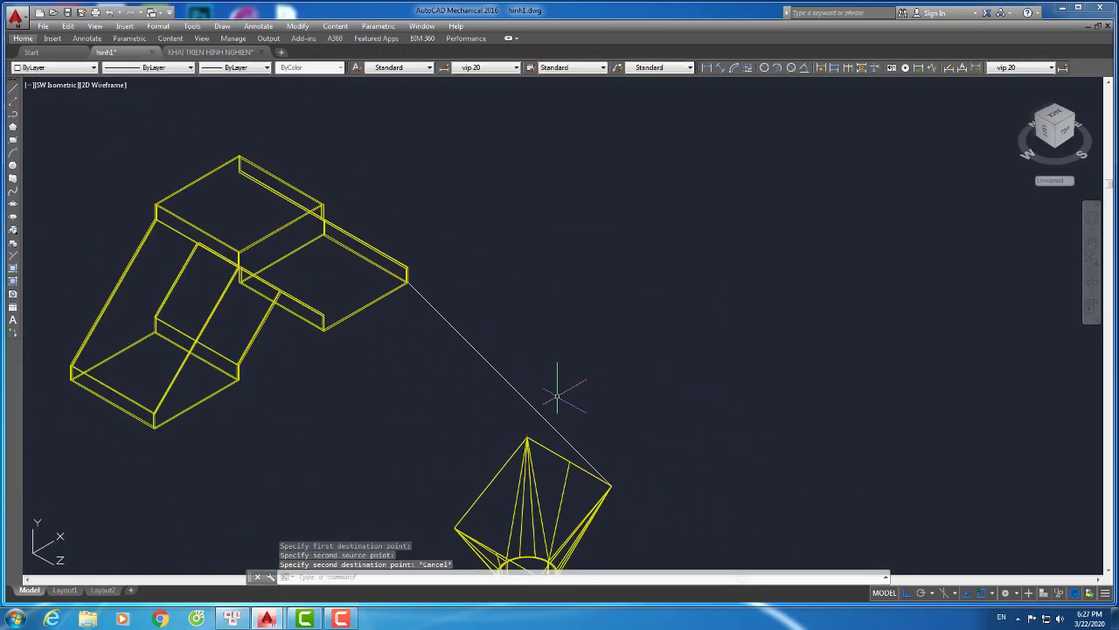
scroll(618, 399, "down", 3)
scroll(689, 477, "up", 2)
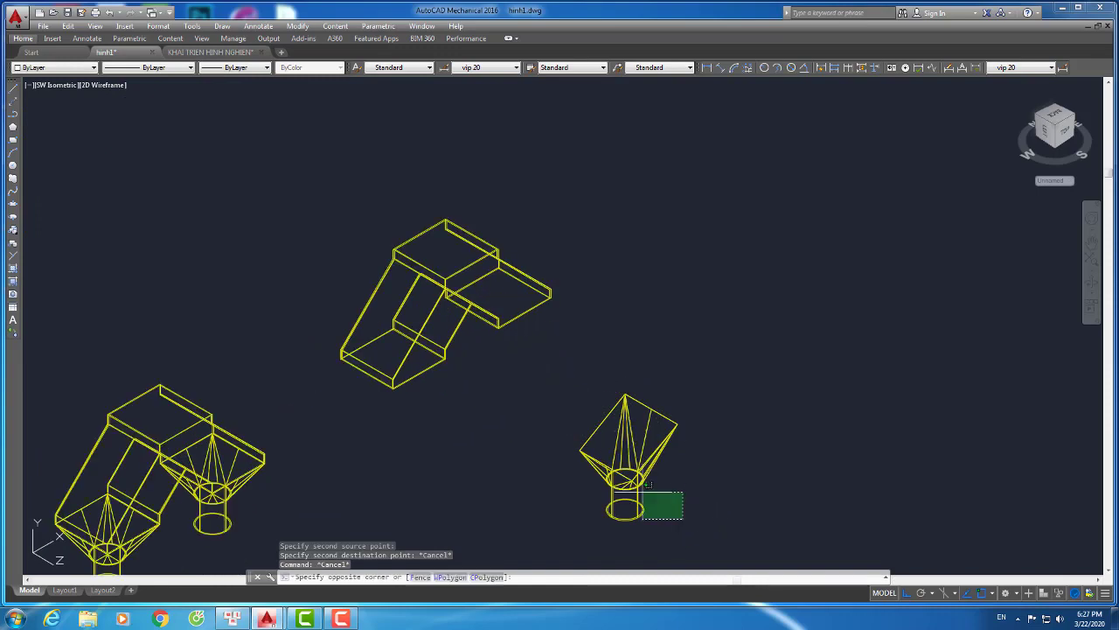
Align the selected funnel, matching its first point to the duct's lower vertex
left_click(582, 435)
type("L")
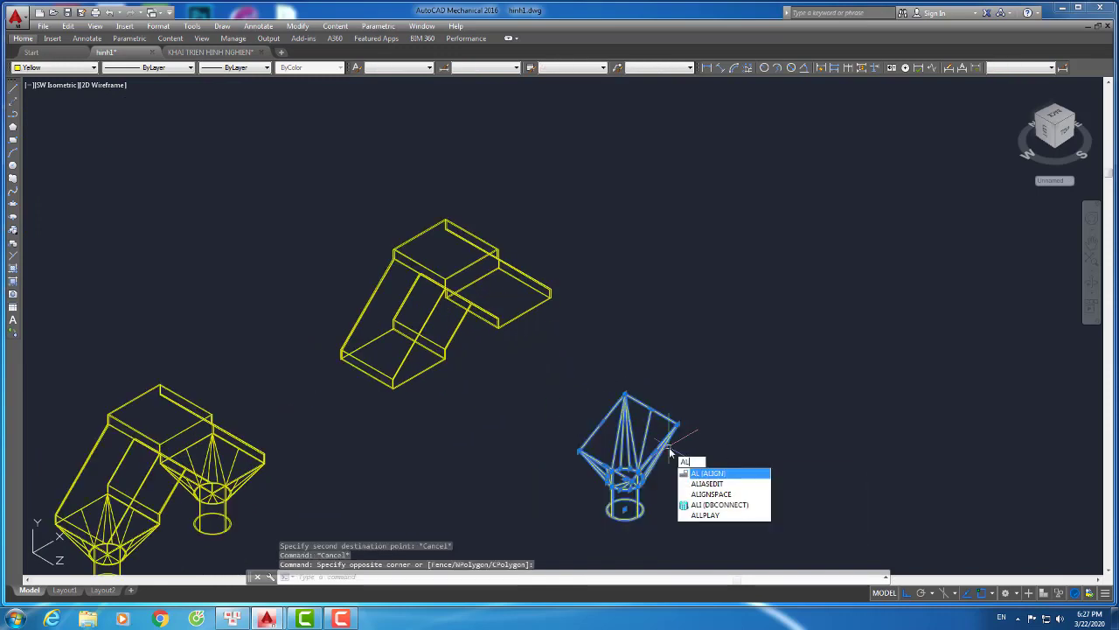
key("Return")
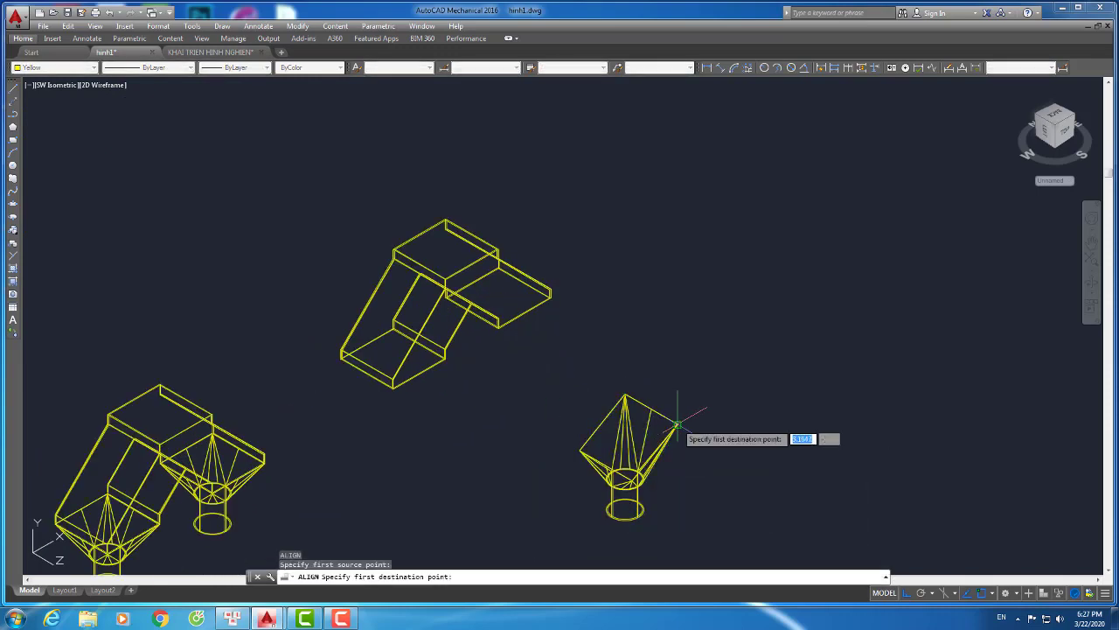
scroll(463, 370, "up", 5)
scroll(342, 383, "up", 5)
left_click(337, 386)
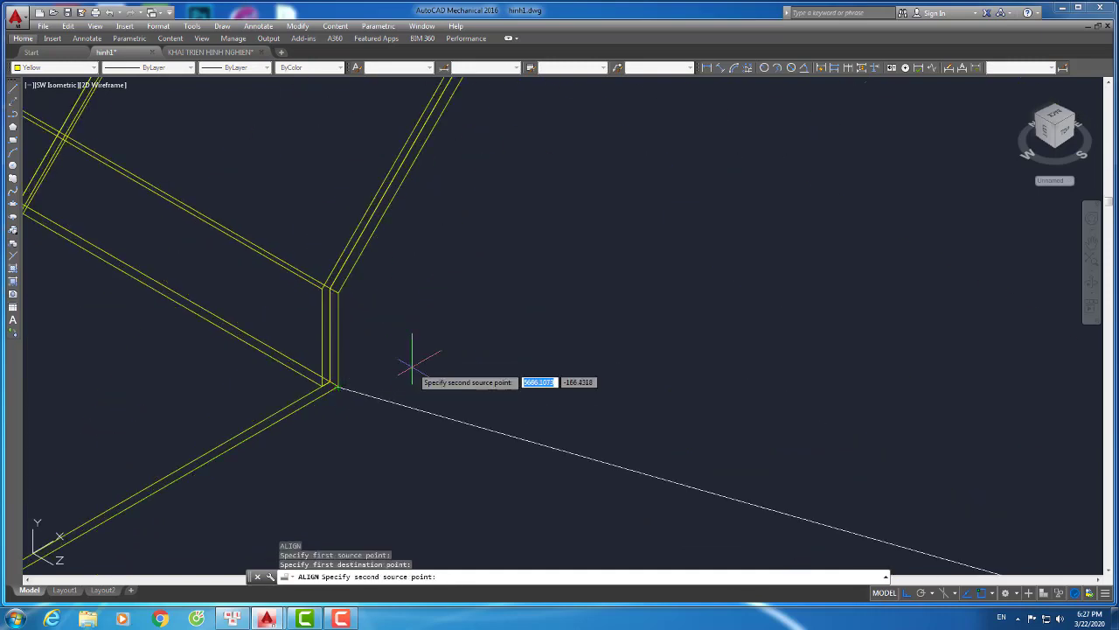
scroll(473, 376, "down", 5)
scroll(644, 420, "up", 2)
scroll(490, 361, "up", 5)
middle_click_drag(490, 361, 527, 332)
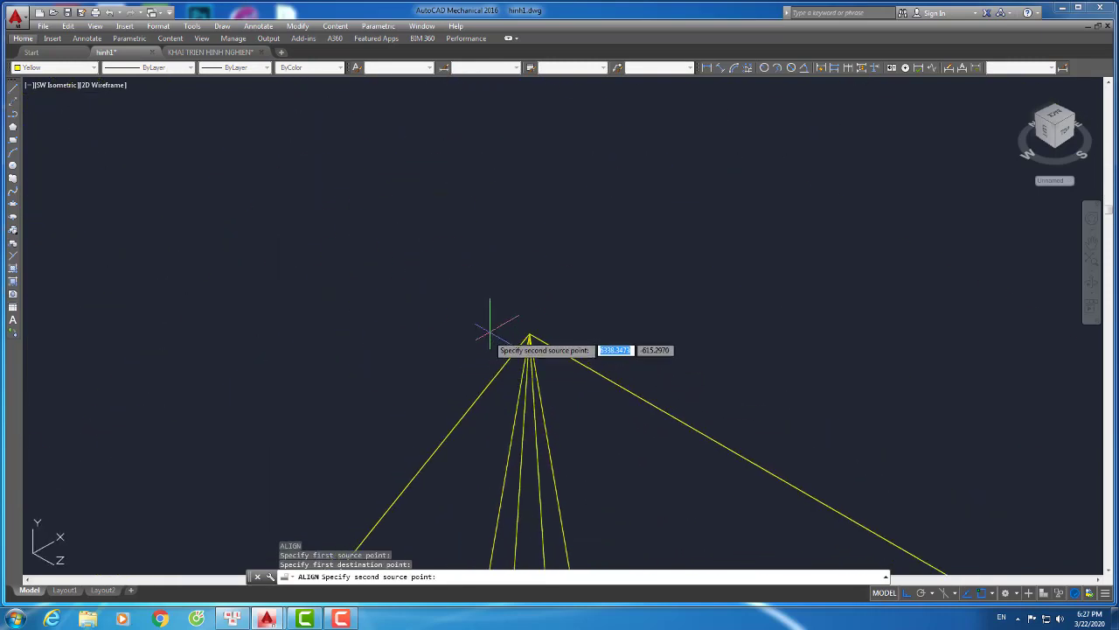
Map the cone apex to the duct corner as the second alignment pair
left_click(529, 334)
scroll(525, 341, "down", 1)
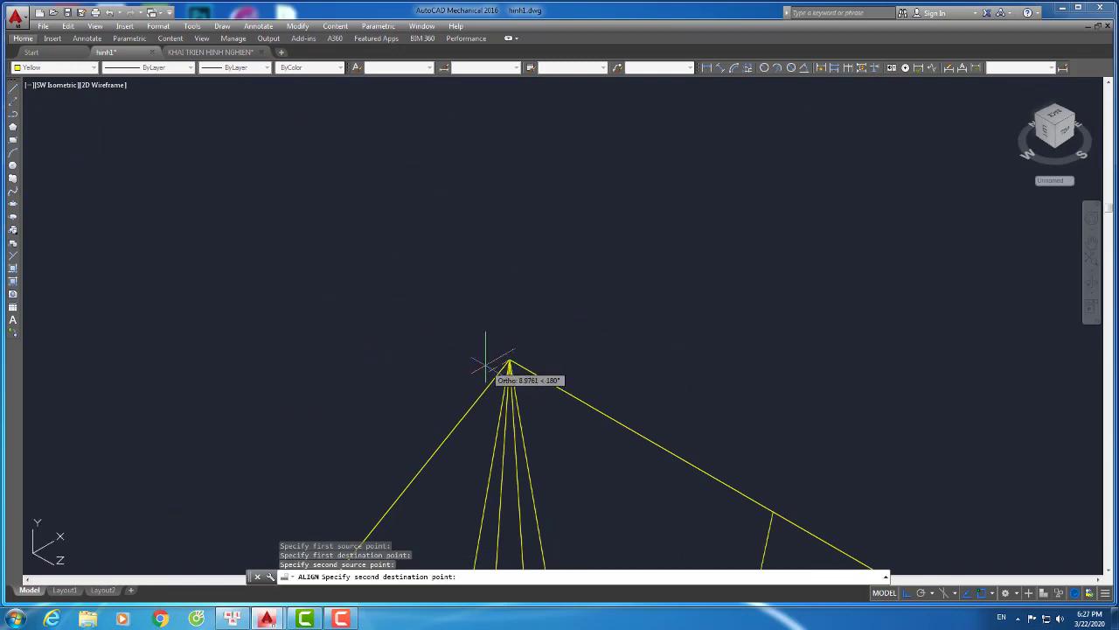
scroll(455, 368, "down", 4)
scroll(96, 267, "up", 5)
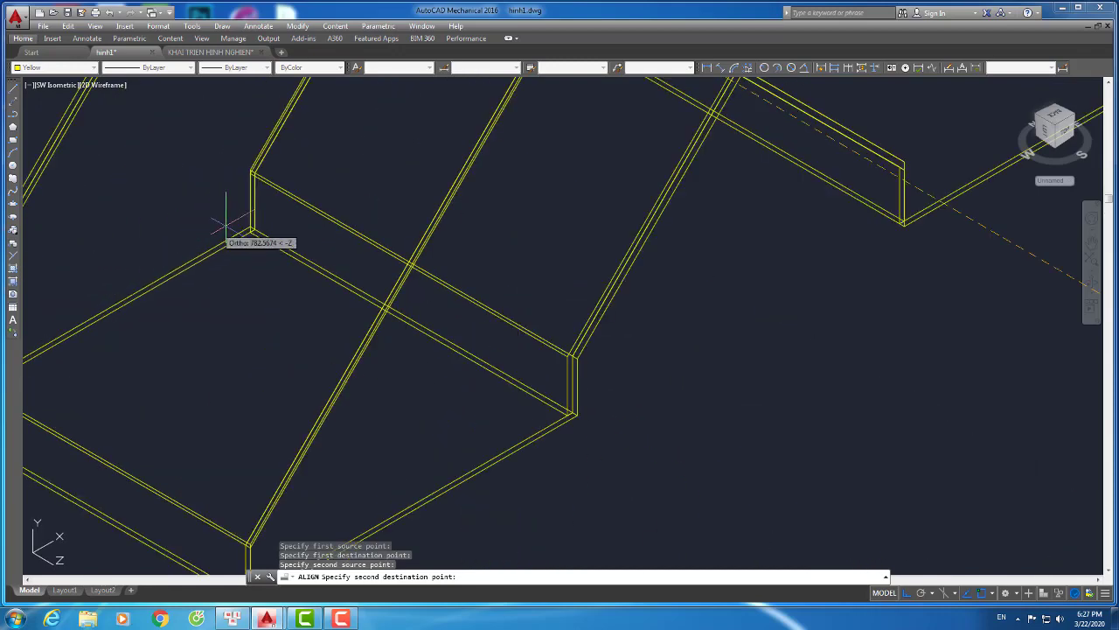
scroll(241, 221, "up", 3)
left_click(306, 235)
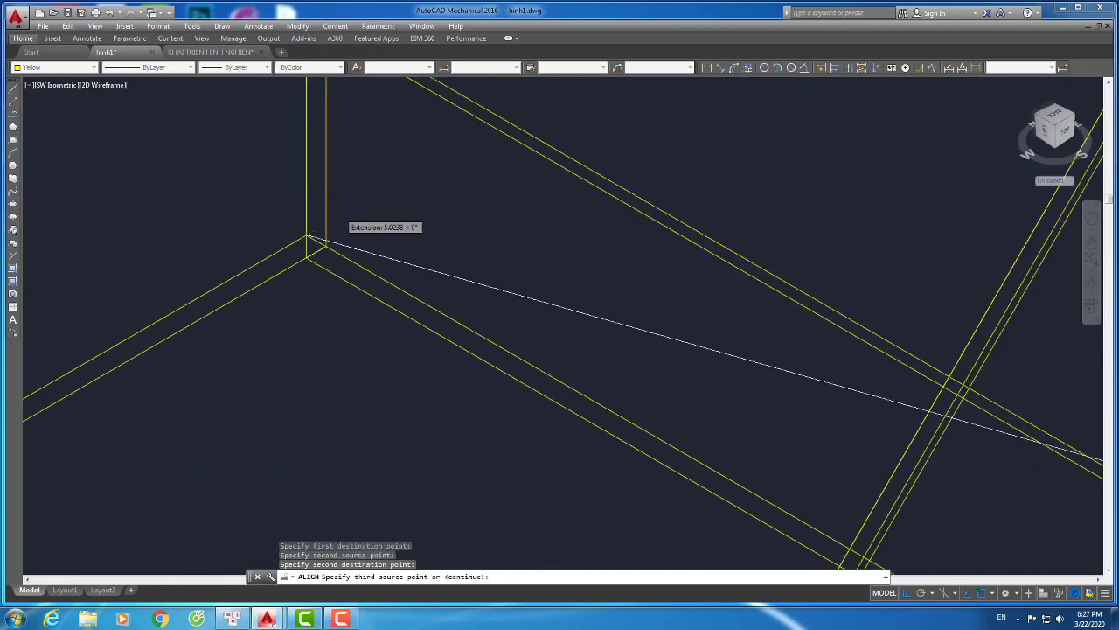
Set the third cone-to-duct point pair, seating the funnel on the lower opening
scroll(308, 237, "down", 5)
scroll(698, 433, "up", 5)
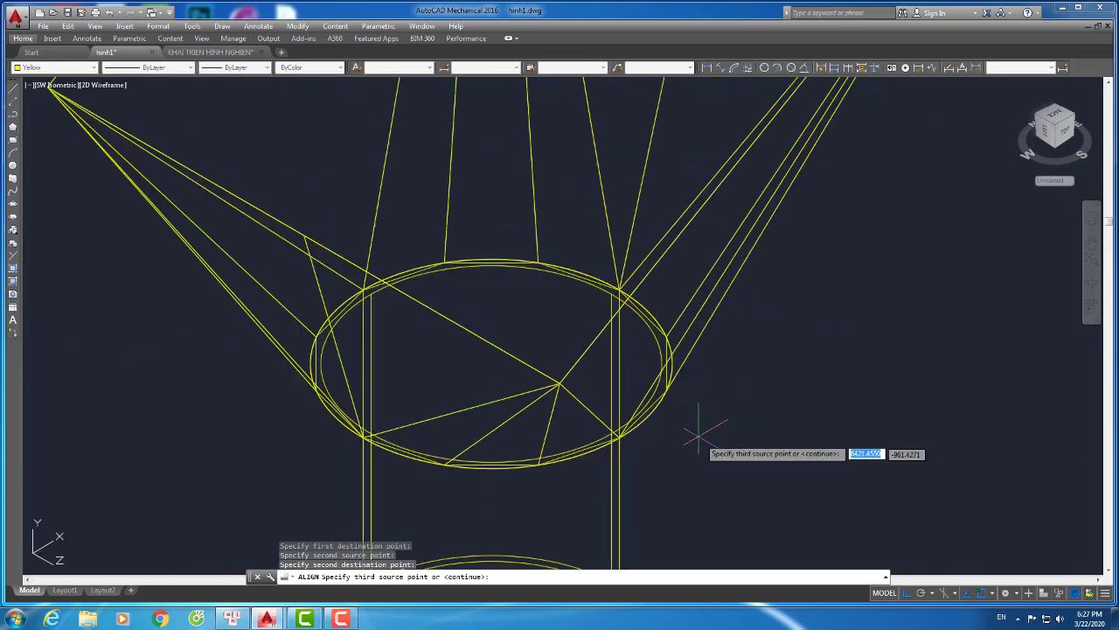
left_click(558, 385)
scroll(558, 404, "down", 5)
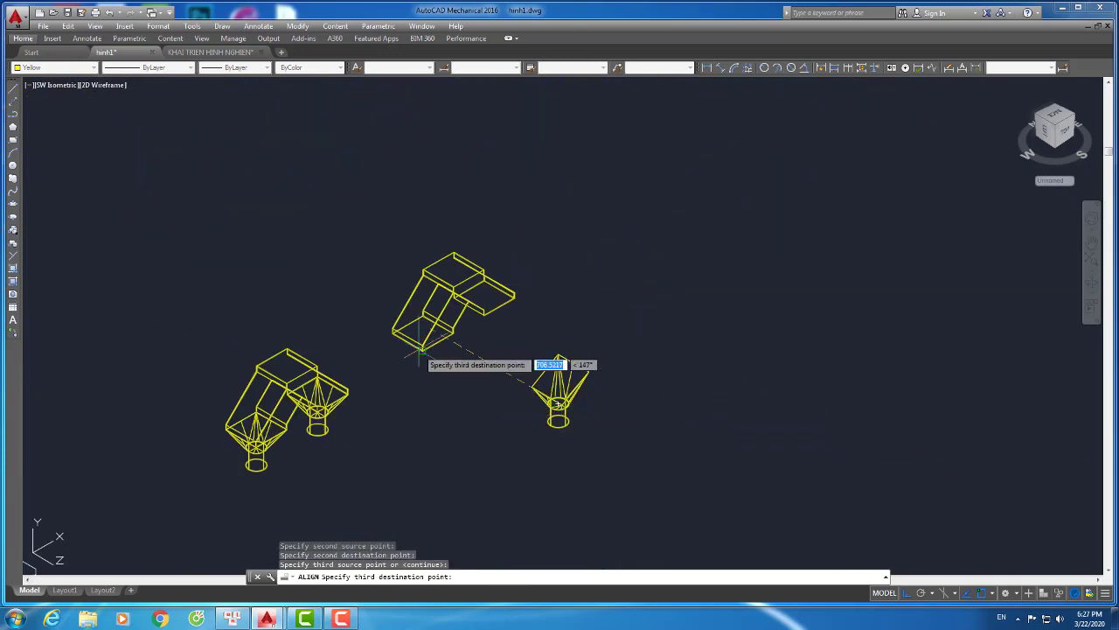
scroll(419, 352, "up", 5)
left_click(438, 400)
scroll(438, 404, "down", 8)
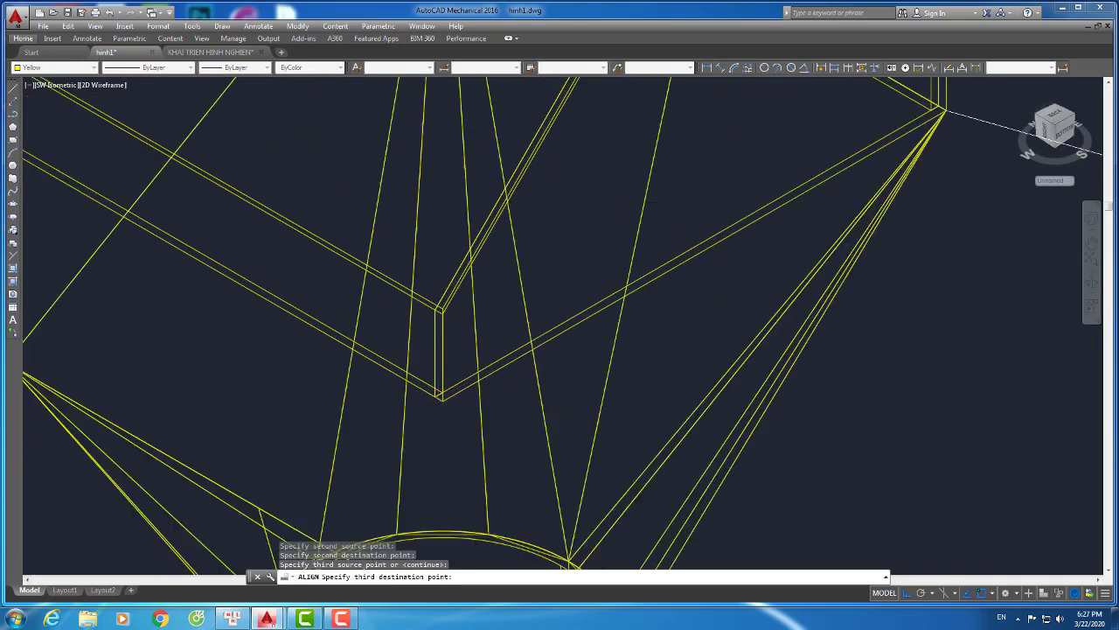
left_click(502, 447)
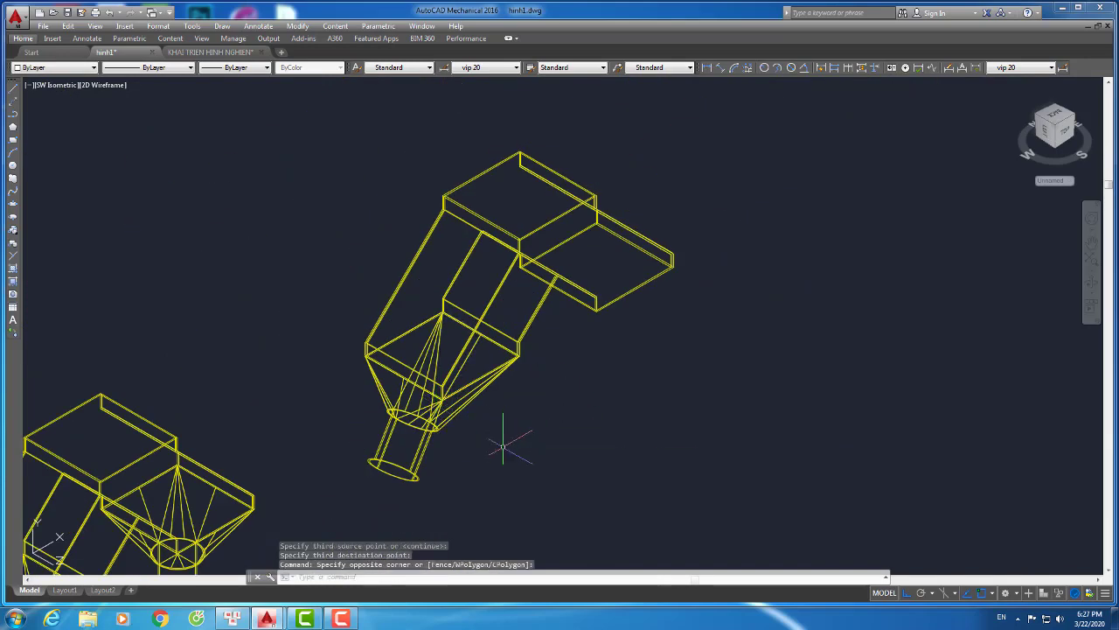
scroll(472, 446, "down", 2)
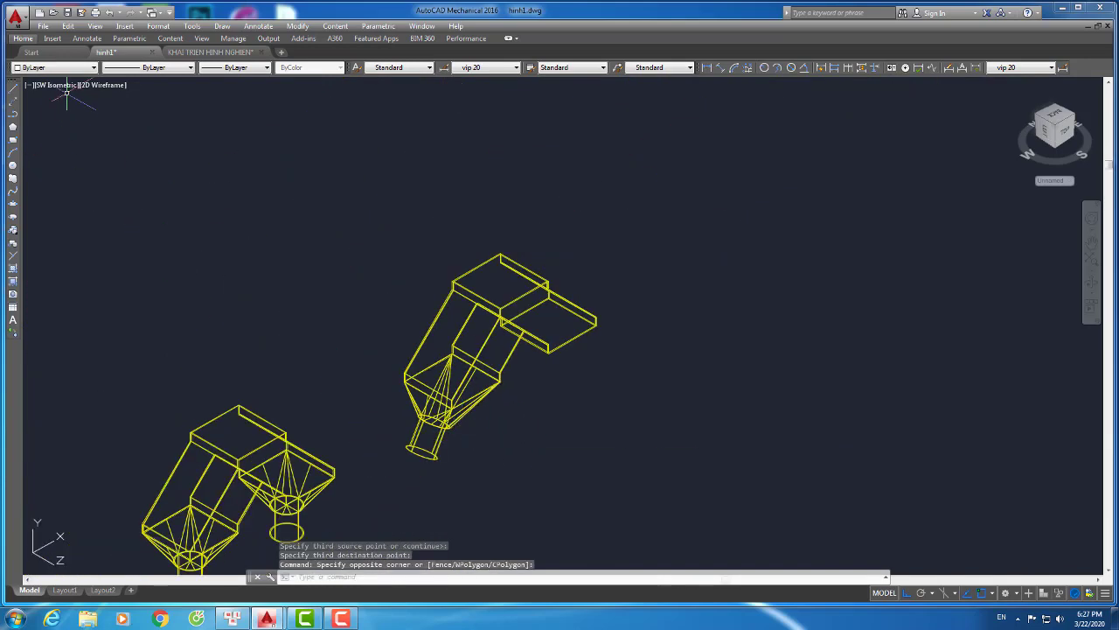
Switch to Front view and select the right model's angled outlet leg
left_click(66, 84)
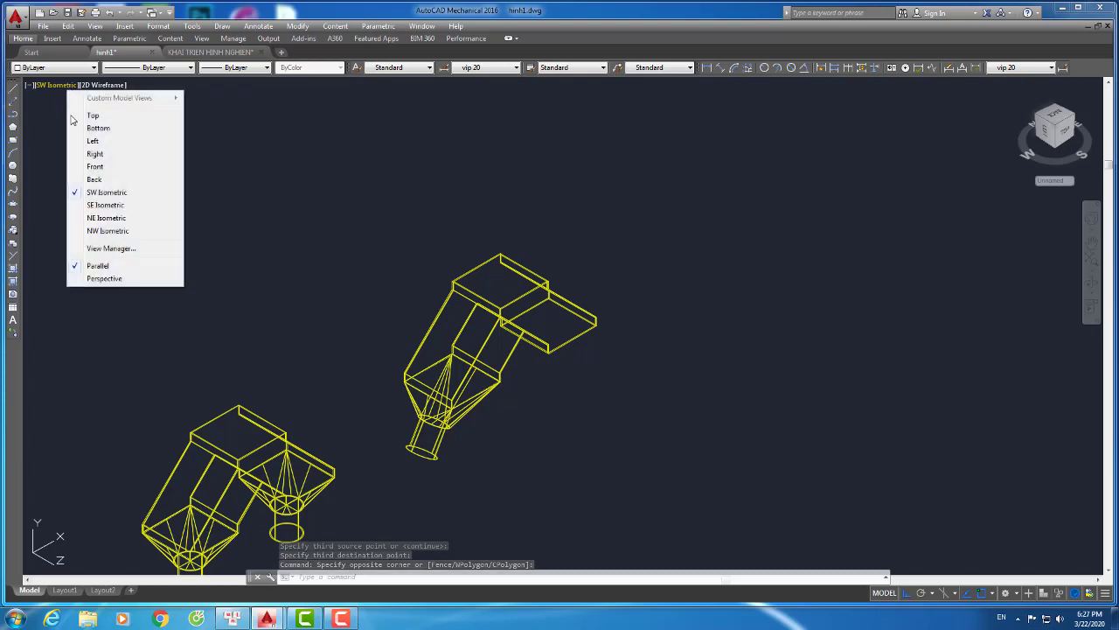
left_click(94, 166)
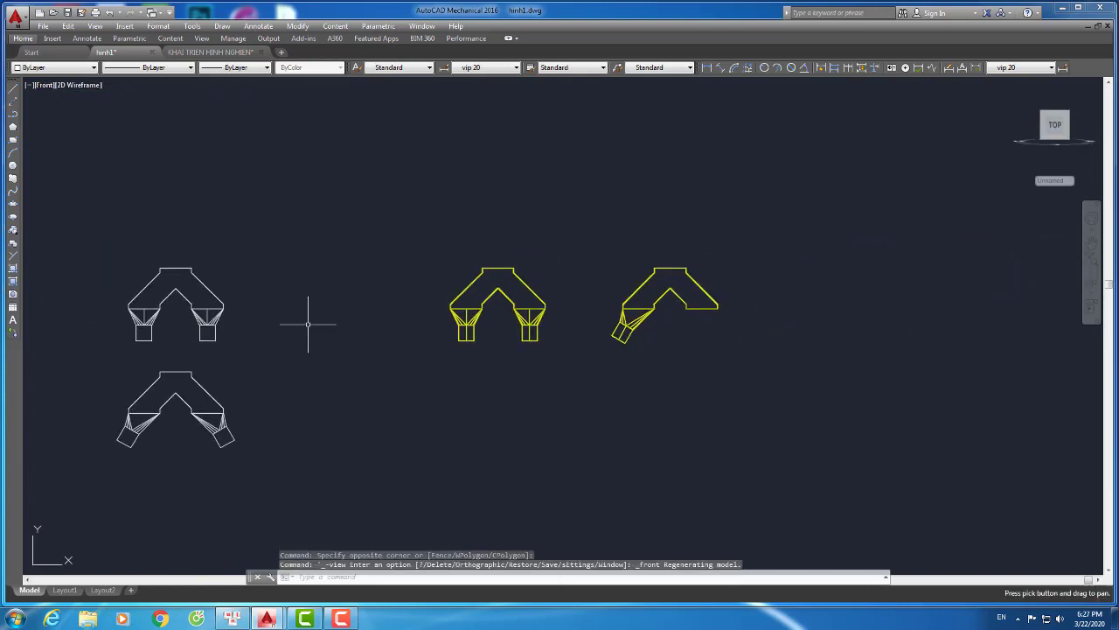
scroll(669, 318, "up", 5)
left_click(630, 429)
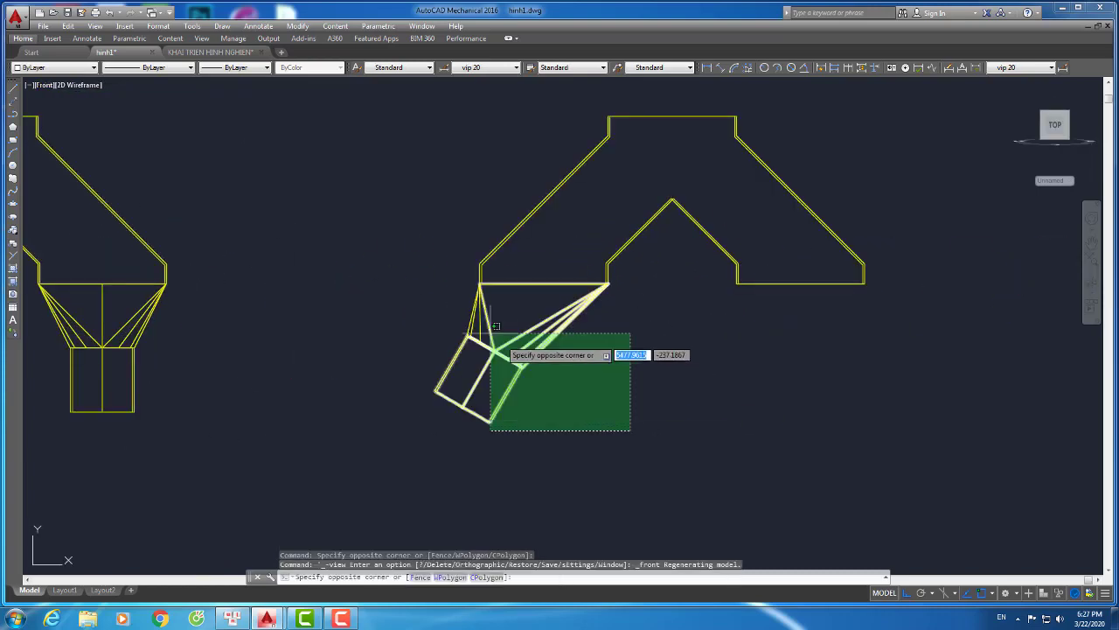
left_click(417, 300)
scroll(641, 286, "up", 4)
scroll(679, 250, "down", 5)
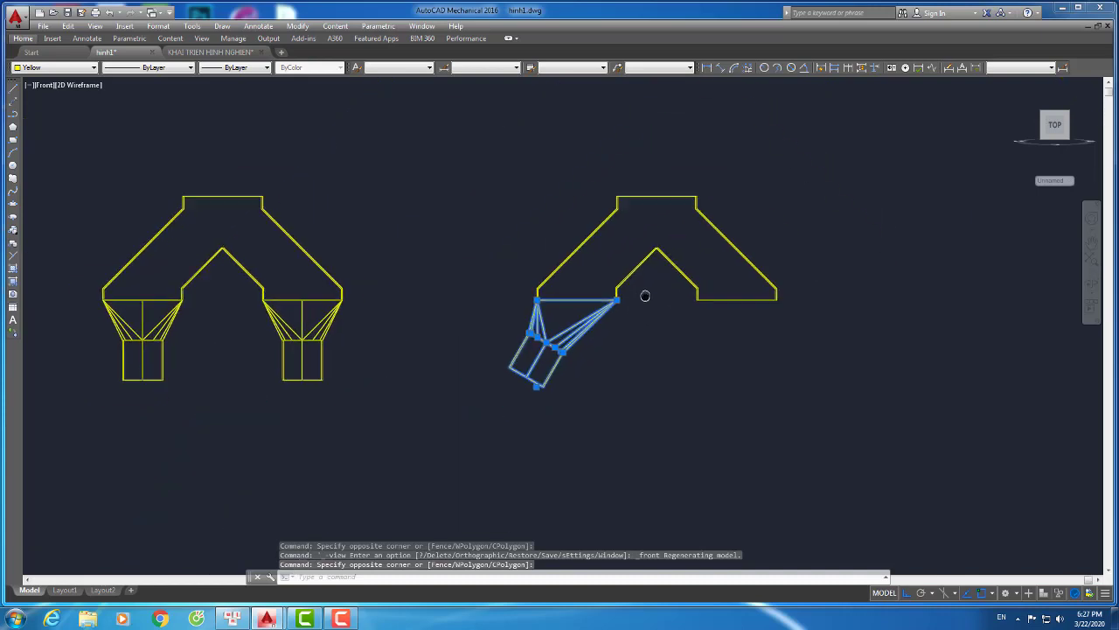
scroll(645, 294, "down", 1)
Start mirroring the outlet leg about the top edge midpoint, then cancel it
type("MI")
key("Return")
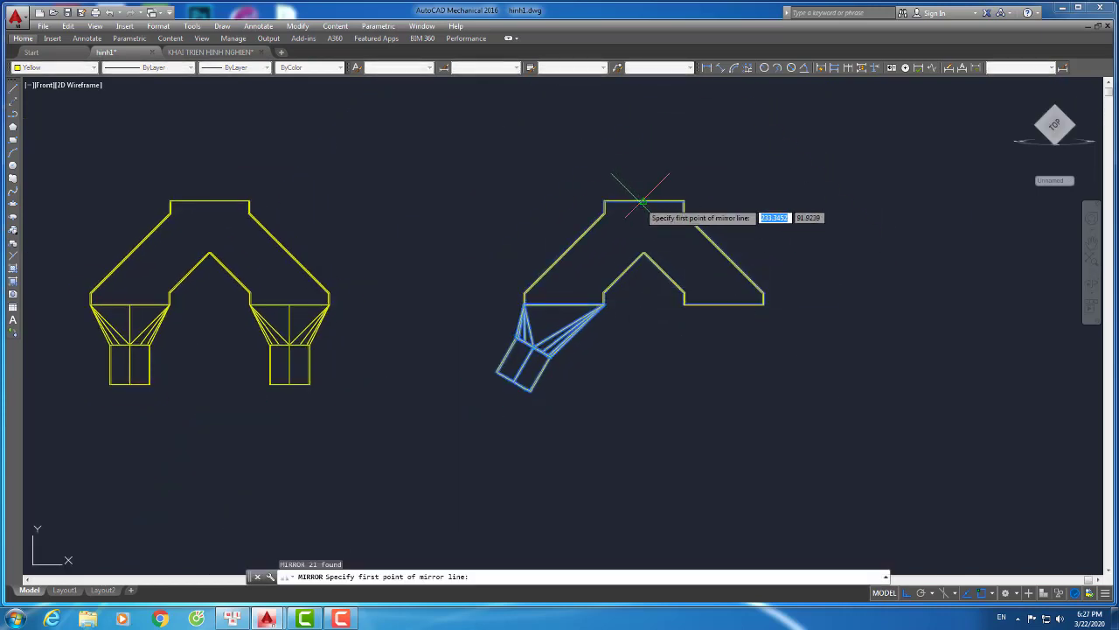
left_click(643, 202)
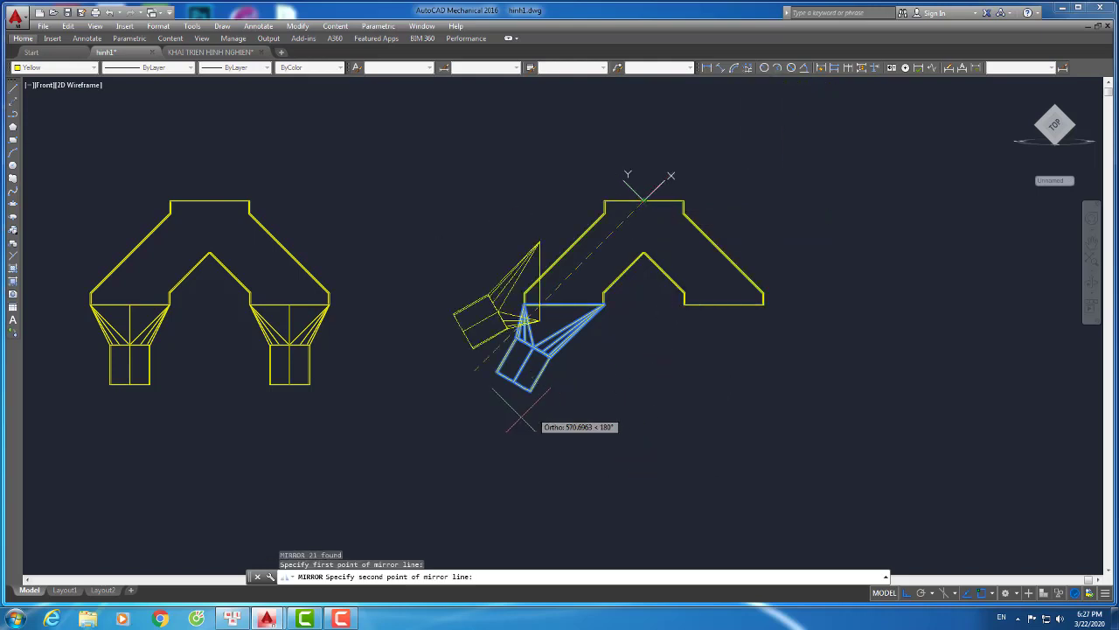
key("Escape")
scroll(604, 410, "down", 2)
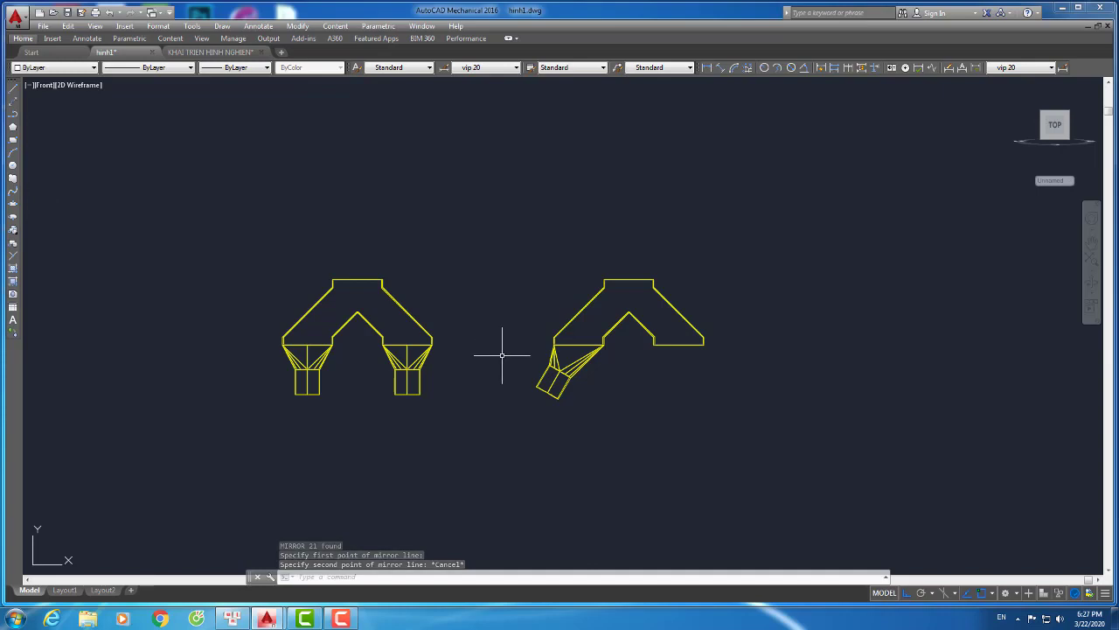
Switch to the Top view of the duct assemblies
left_click(45, 85)
left_click(61, 112)
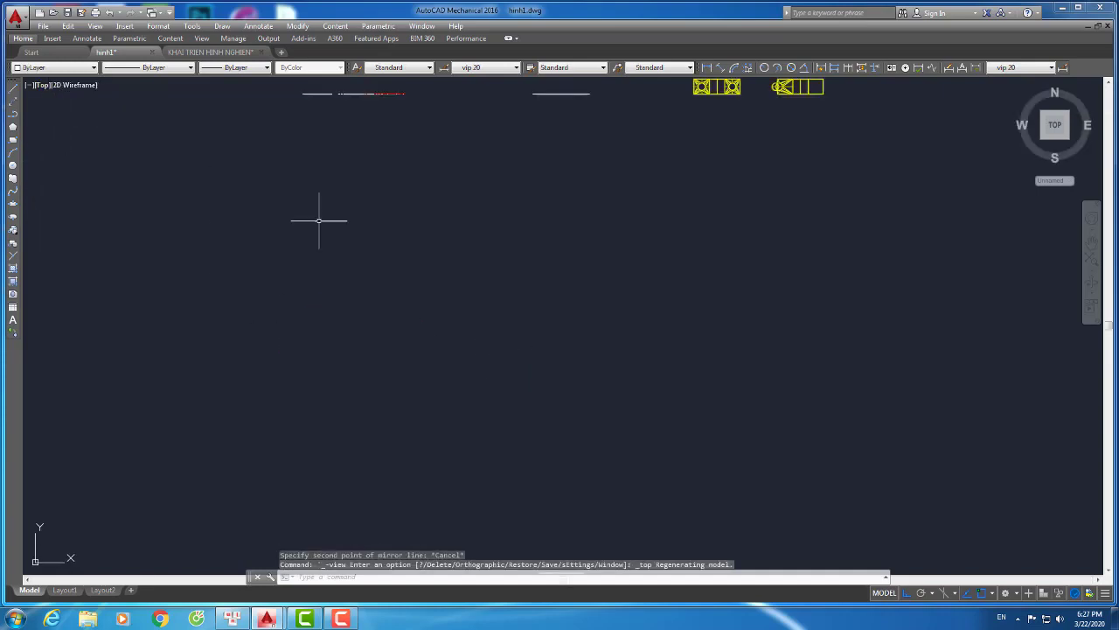
scroll(608, 317, "up", 5)
scroll(550, 383, "up", 3)
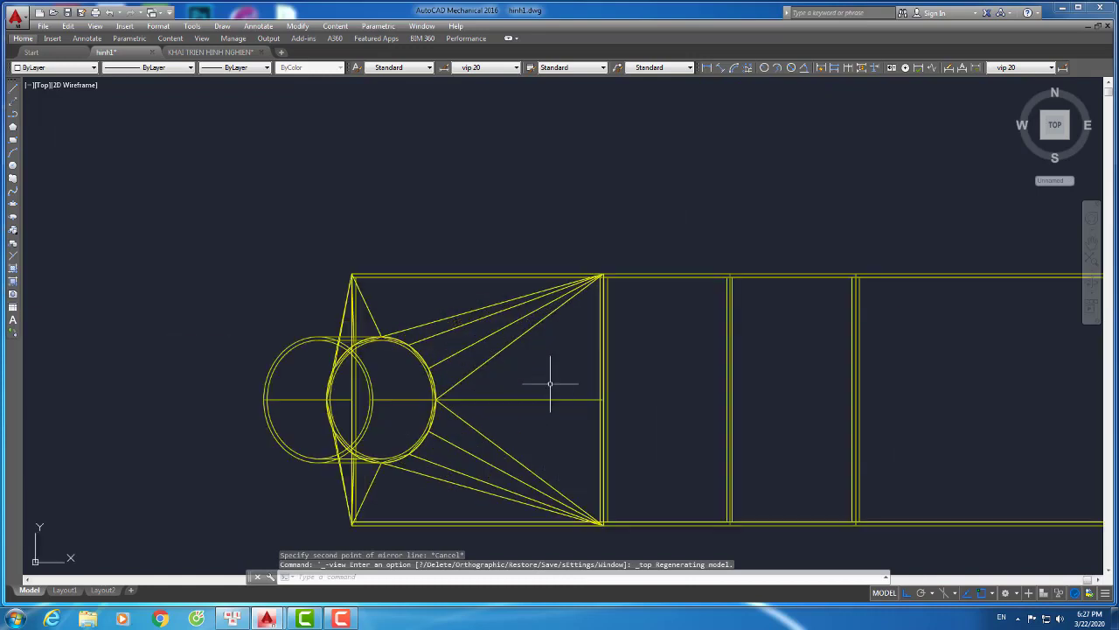
left_click(549, 442)
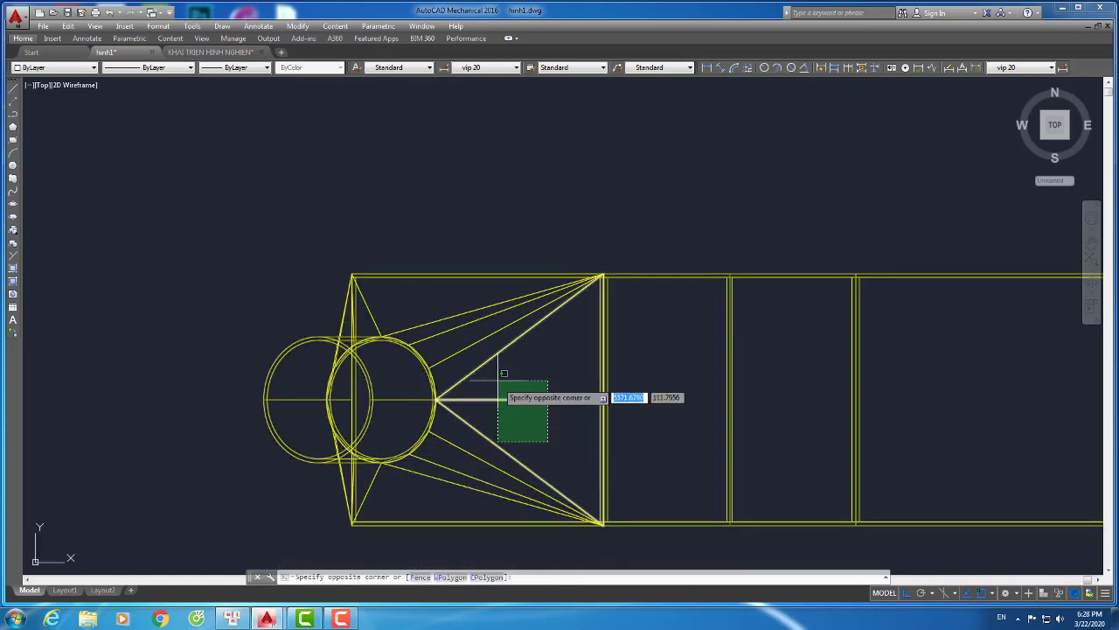
scroll(476, 374, "down", 2)
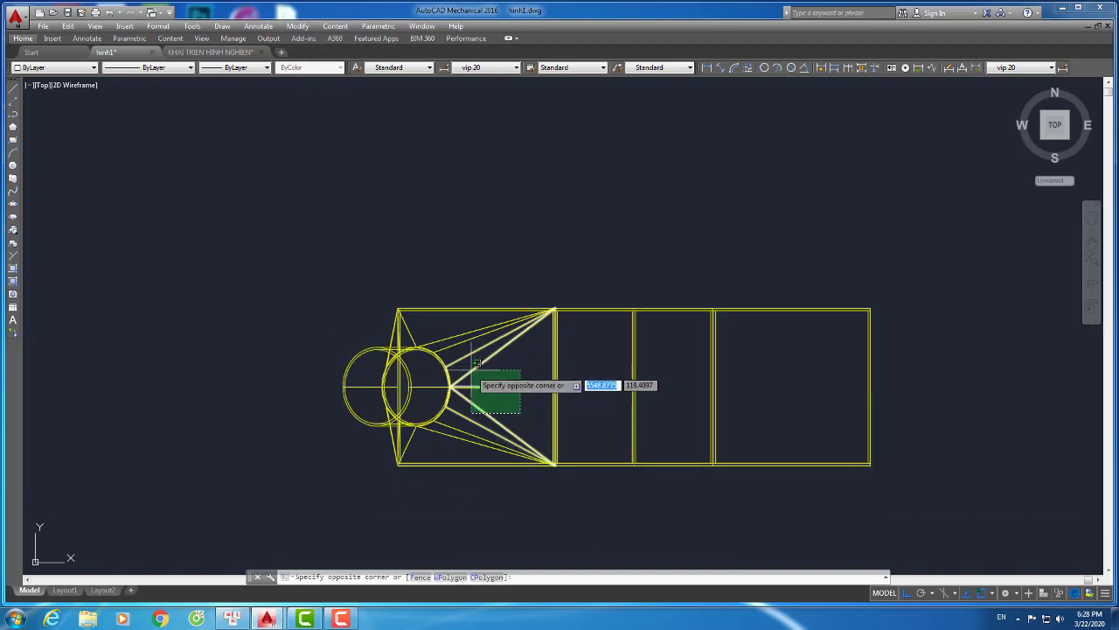
key("Escape")
Return to Front view and attempt a UNION of the outlet pieces, then cancel it
left_click(36, 87)
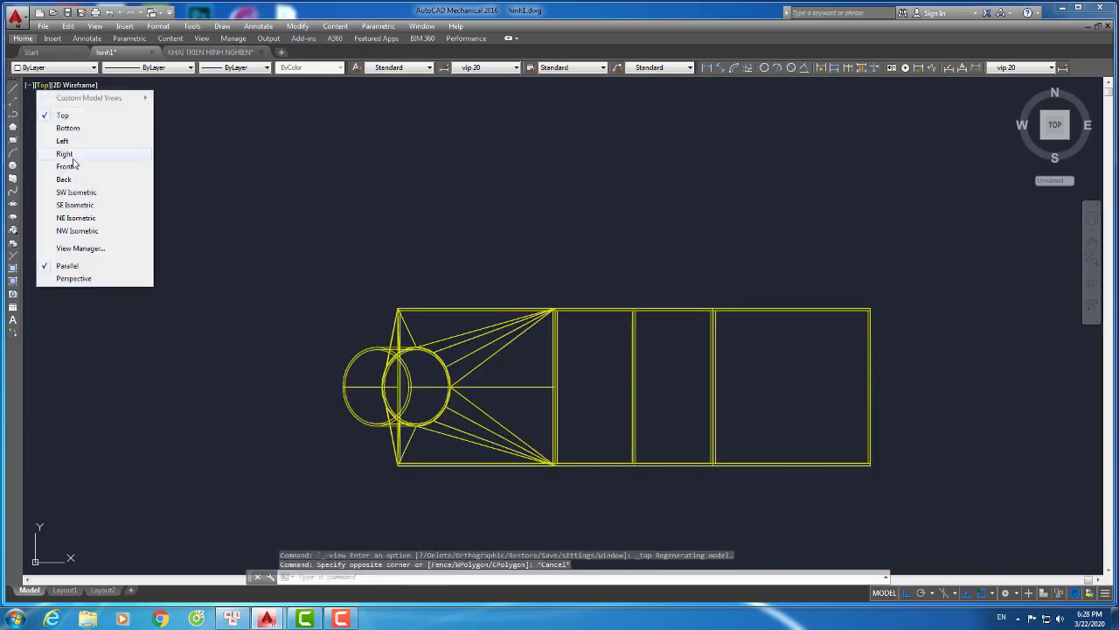
left_click(72, 166)
middle_click_drag(811, 213, 647, 288)
scroll(654, 312, "up", 2)
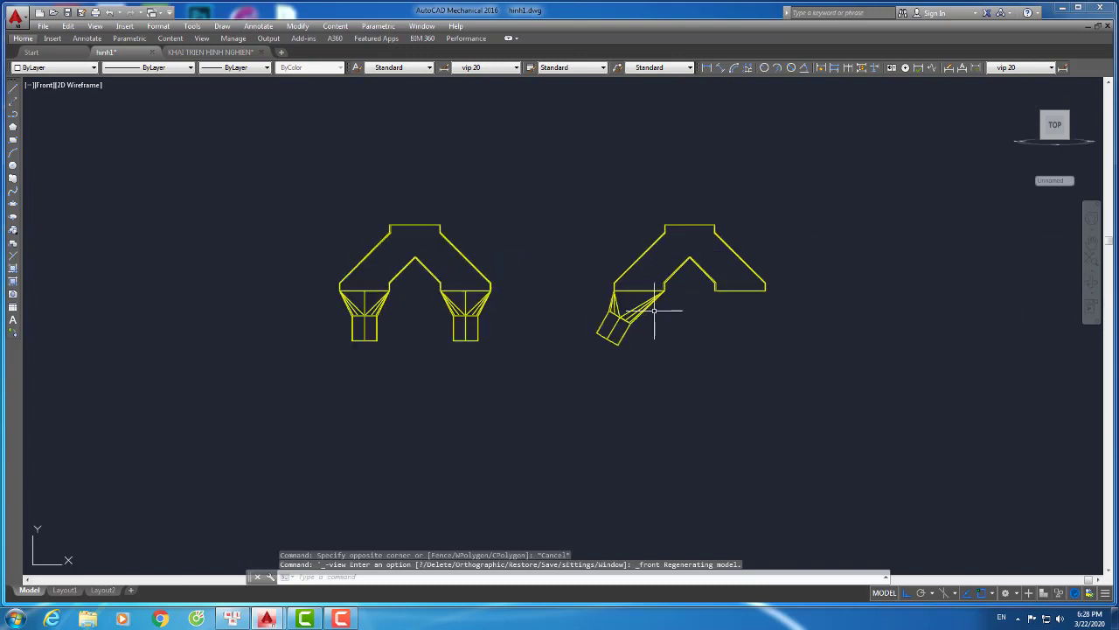
scroll(639, 331, "up", 3)
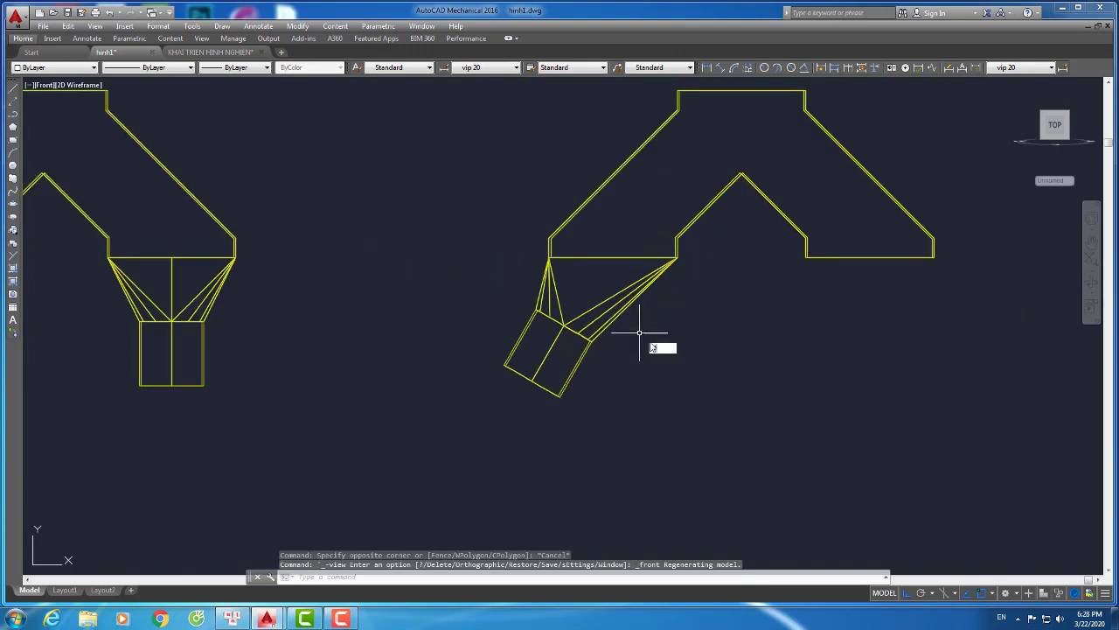
type("U")
key("Return")
left_click(699, 418)
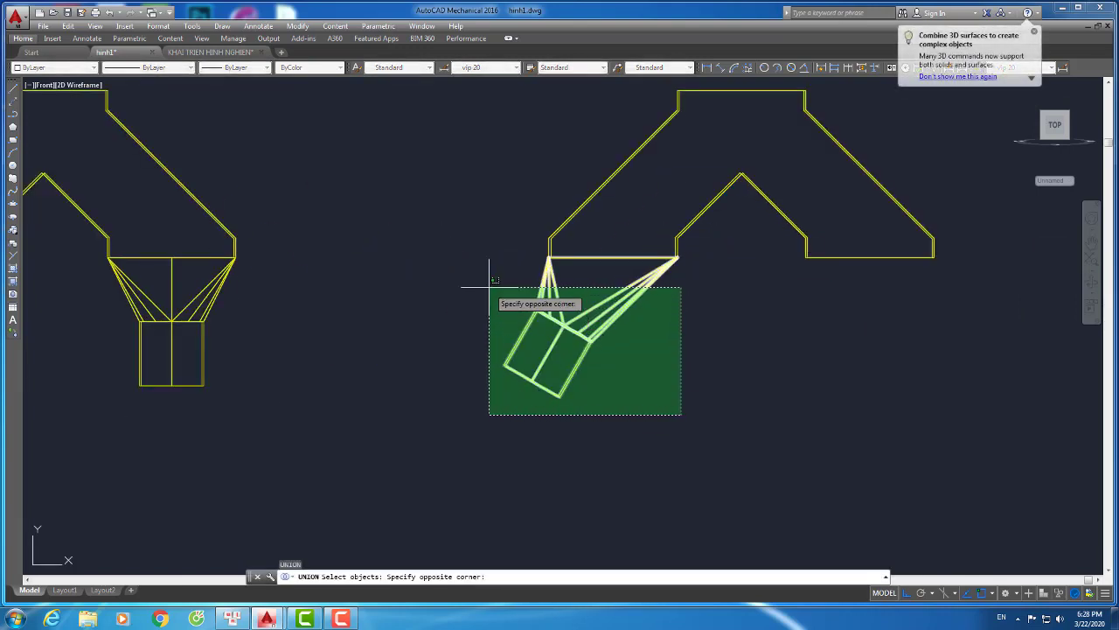
left_click(497, 289)
key("Return")
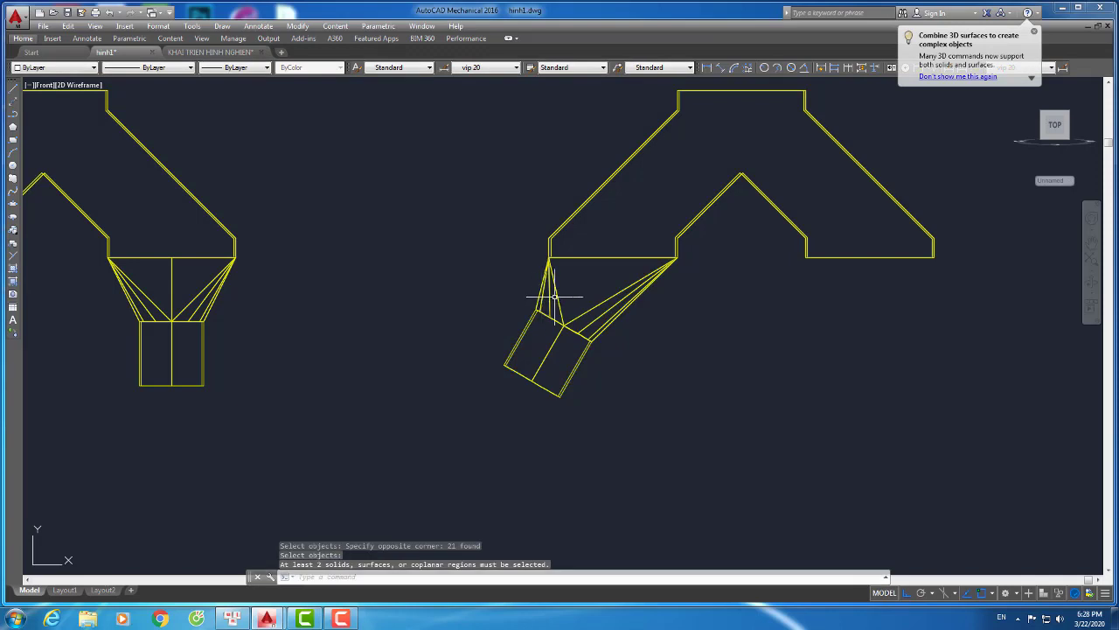
key("Escape")
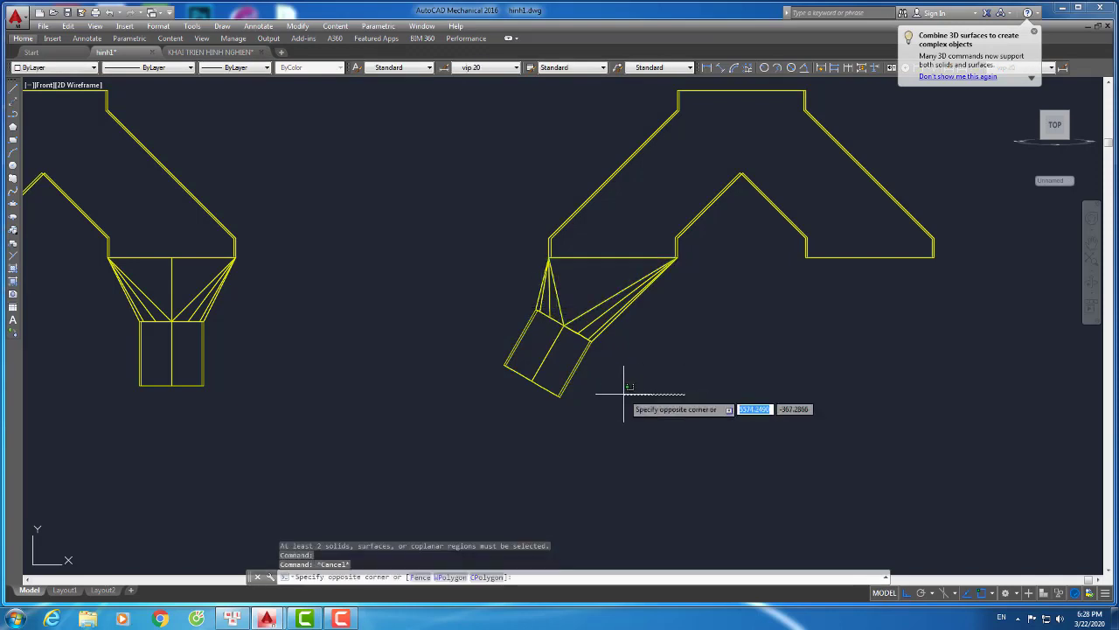
left_click(621, 392)
Draw a closing line across the gap between the duct legs
scroll(714, 245, "up", 2)
mouse_move(712, 237)
middle_mouse_down()
mouse_move(680, 268)
mouse_move(625, 280)
middle_mouse_up()
type("l")
key("Return")
left_click(603, 278)
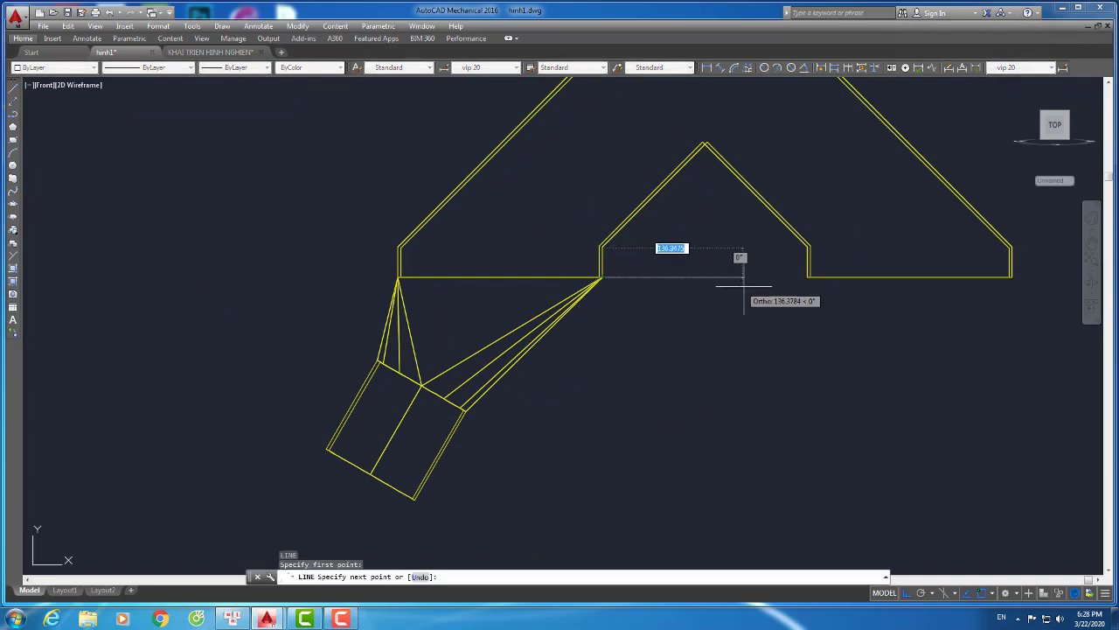
scroll(765, 338, "down", 2)
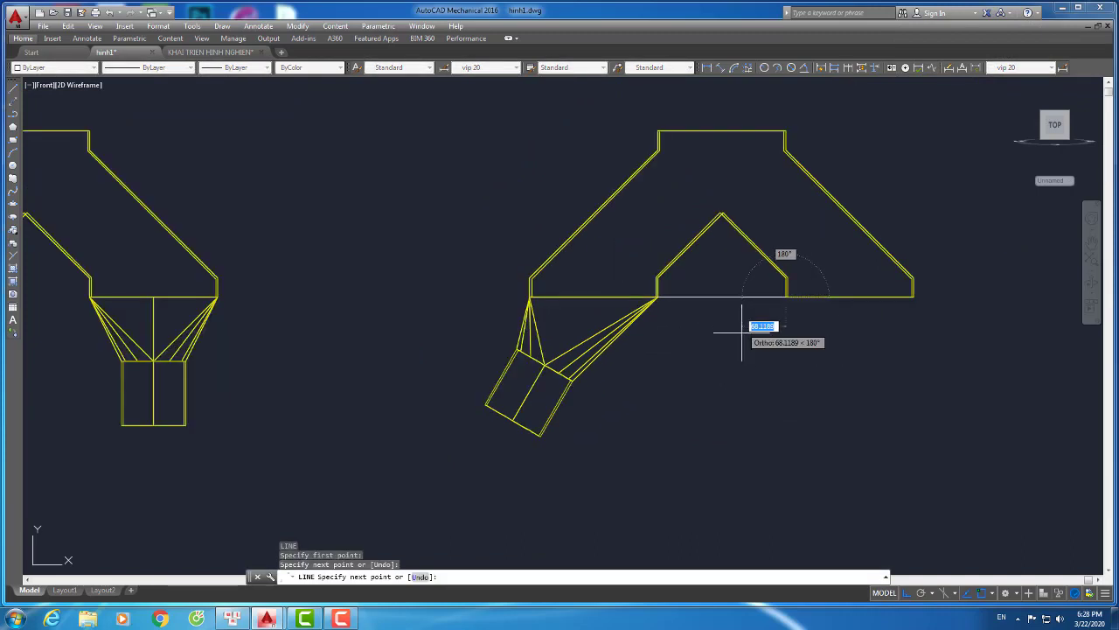
key("Return")
Mirror the outlet fan and rectangle about a vertical axis at the line's midpoint, keeping the original
left_click(638, 457)
left_click(514, 329)
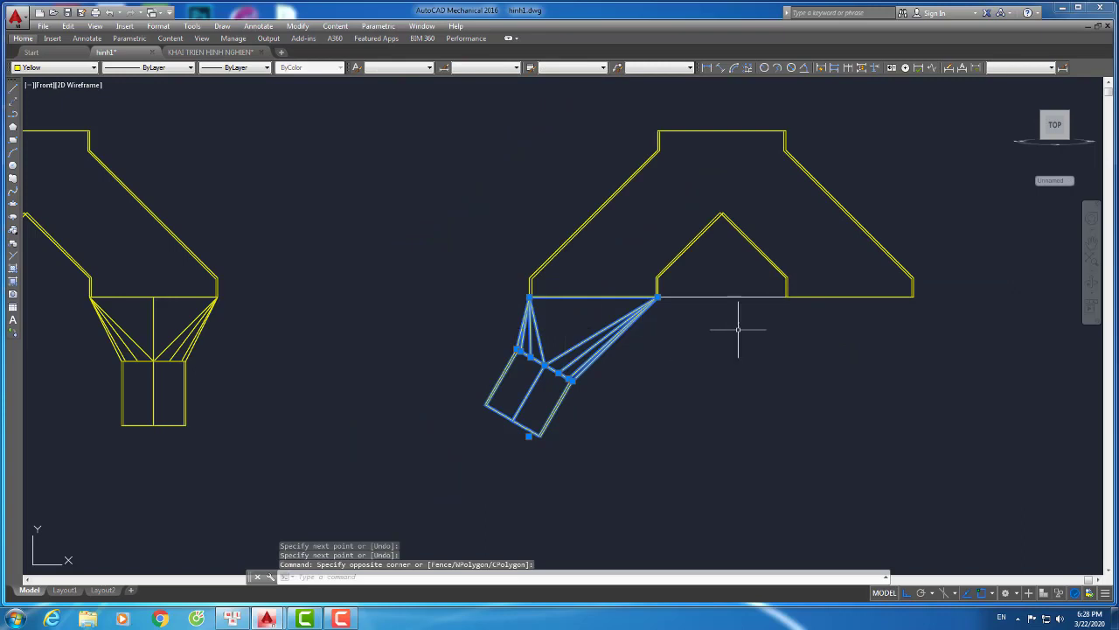
type("Mi")
key("Return")
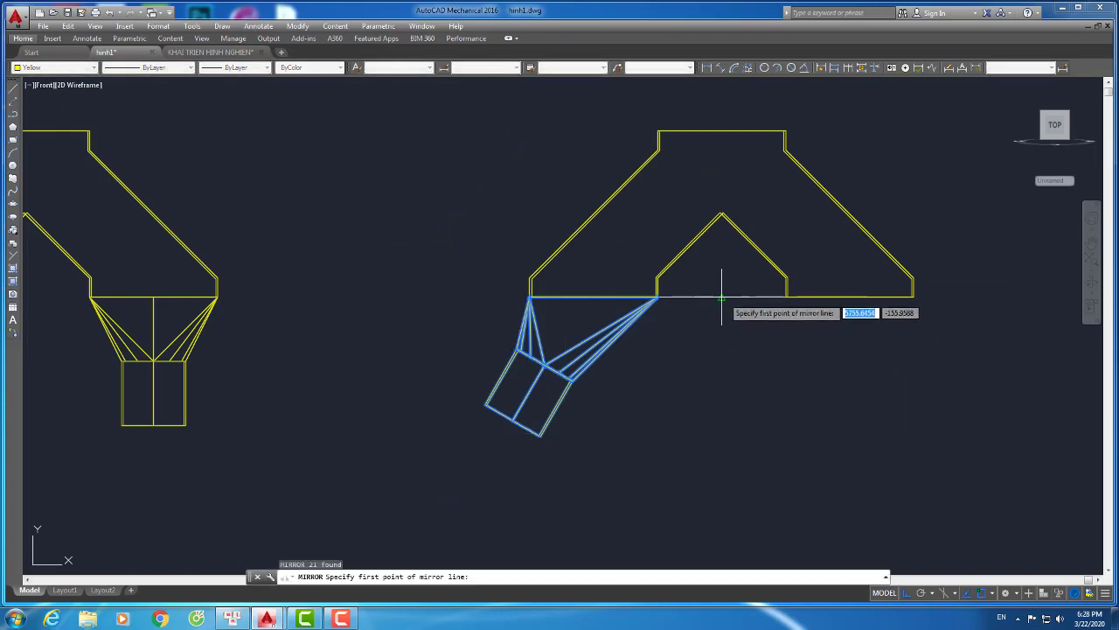
left_click(721, 298)
left_click(727, 385)
key("Return")
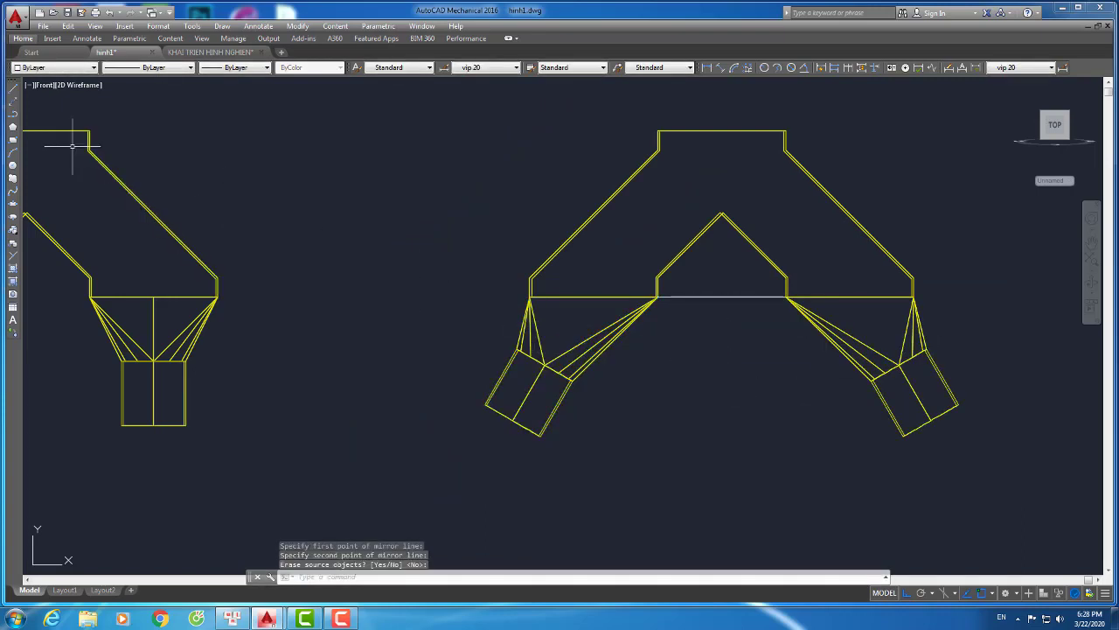
Switch to SW Isometric view and shade the models with the Conceptual style
left_click(48, 85)
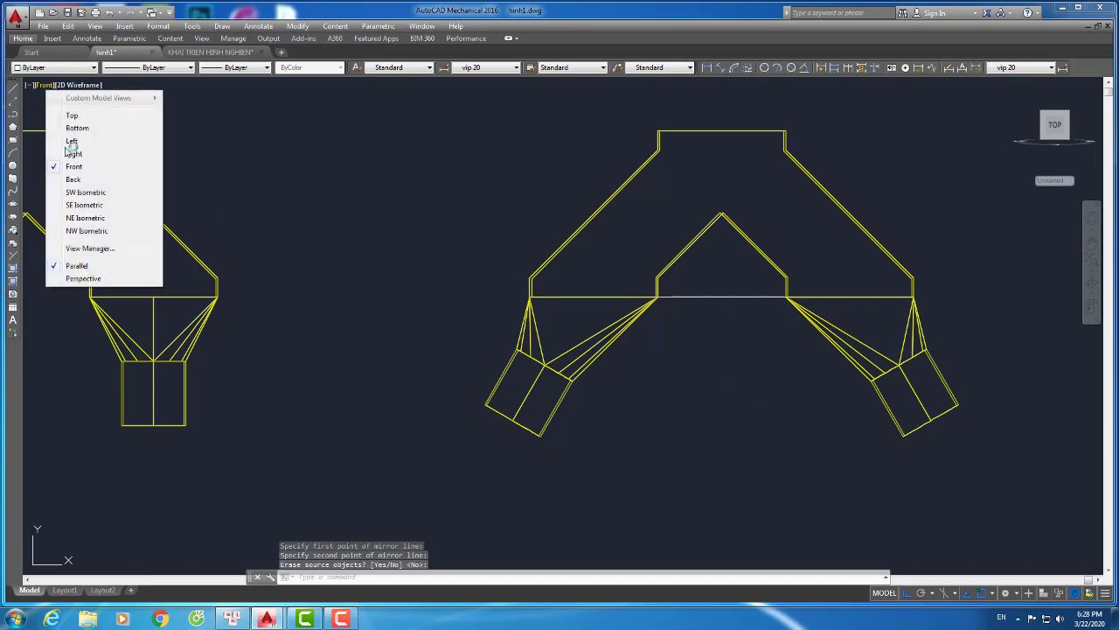
left_click(76, 192)
middle_click_drag(422, 181, 226, 288)
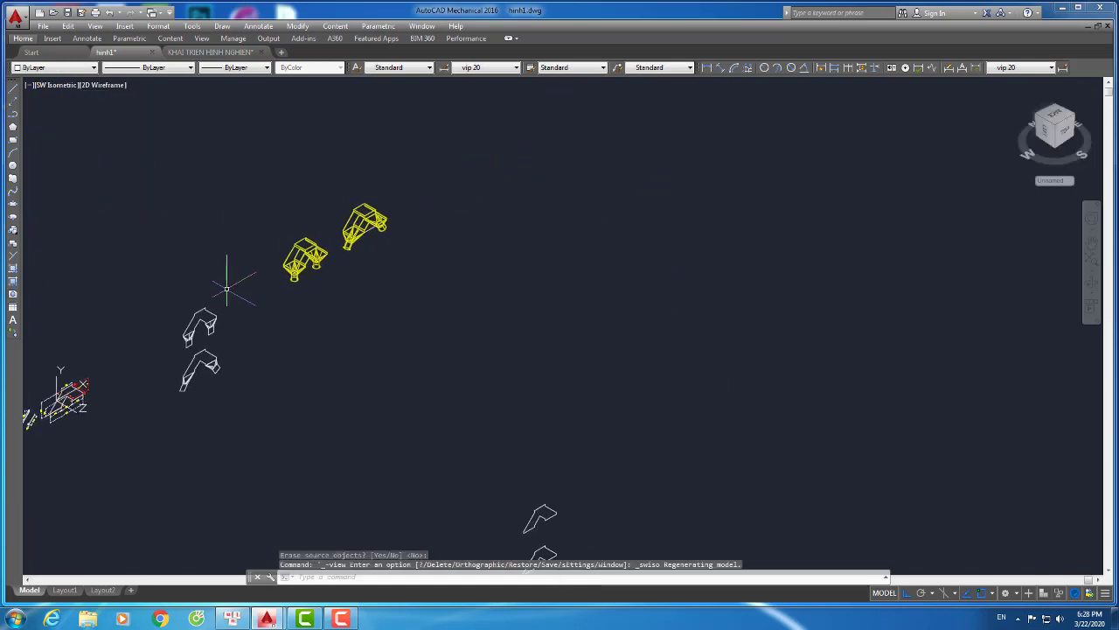
scroll(354, 223, "up", 4)
middle_click_drag(413, 246, 359, 297)
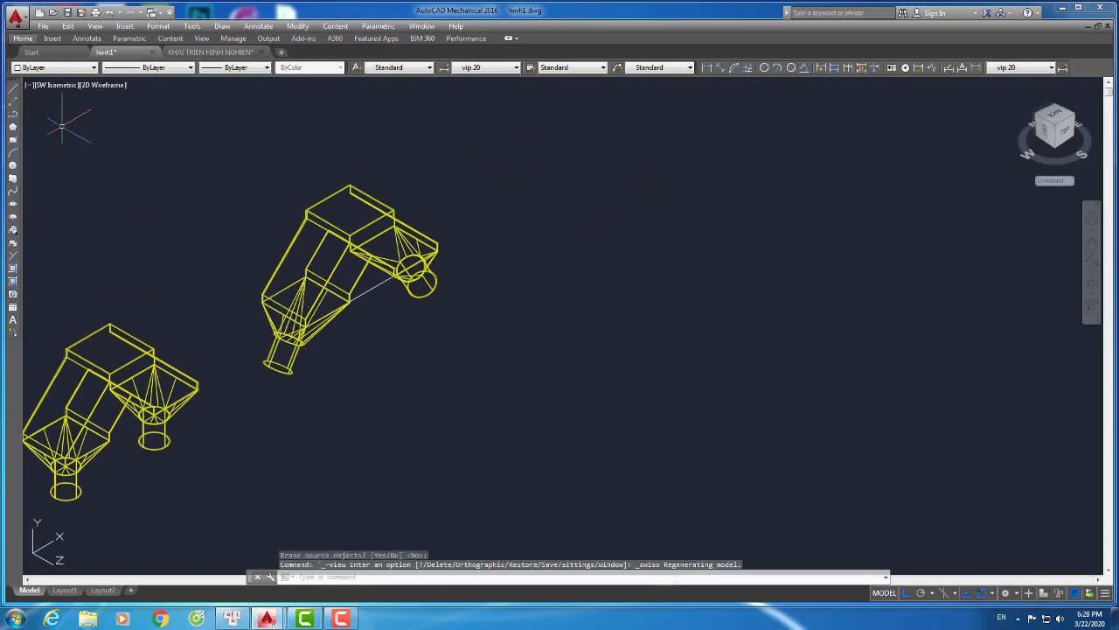
left_click(102, 85)
left_click(131, 125)
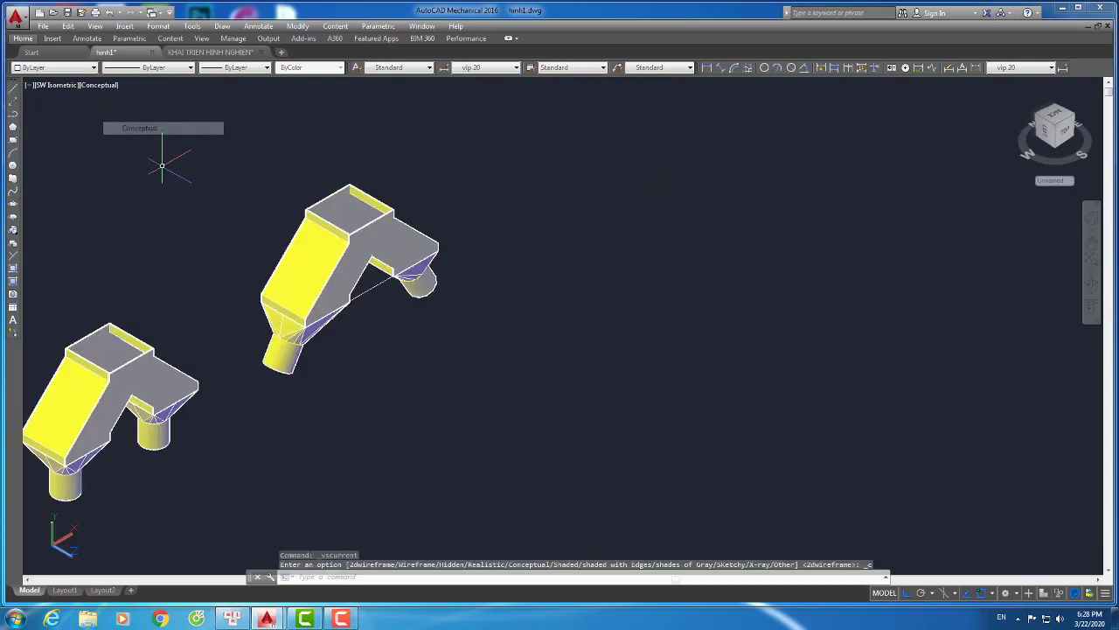
Erase the stray edge line across the duct
scroll(319, 315, "up", 3)
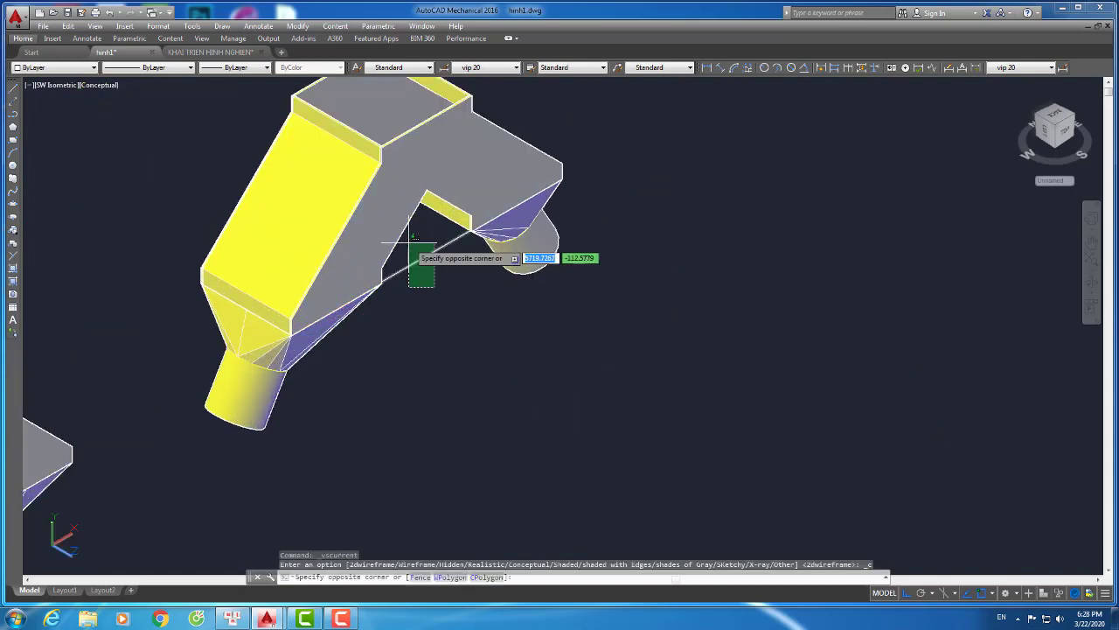
left_click(412, 262)
key("Delete")
scroll(474, 338, "down", 3)
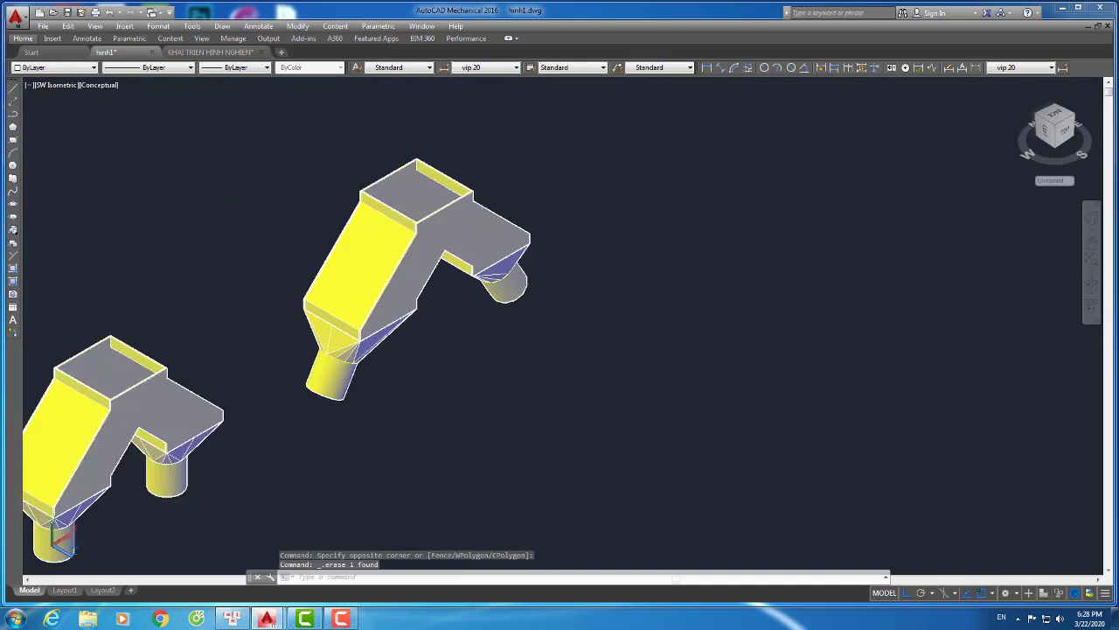
scroll(460, 365, "up", 1)
Move the whole duct model to a clear spot with ortho turned off
left_click(531, 440)
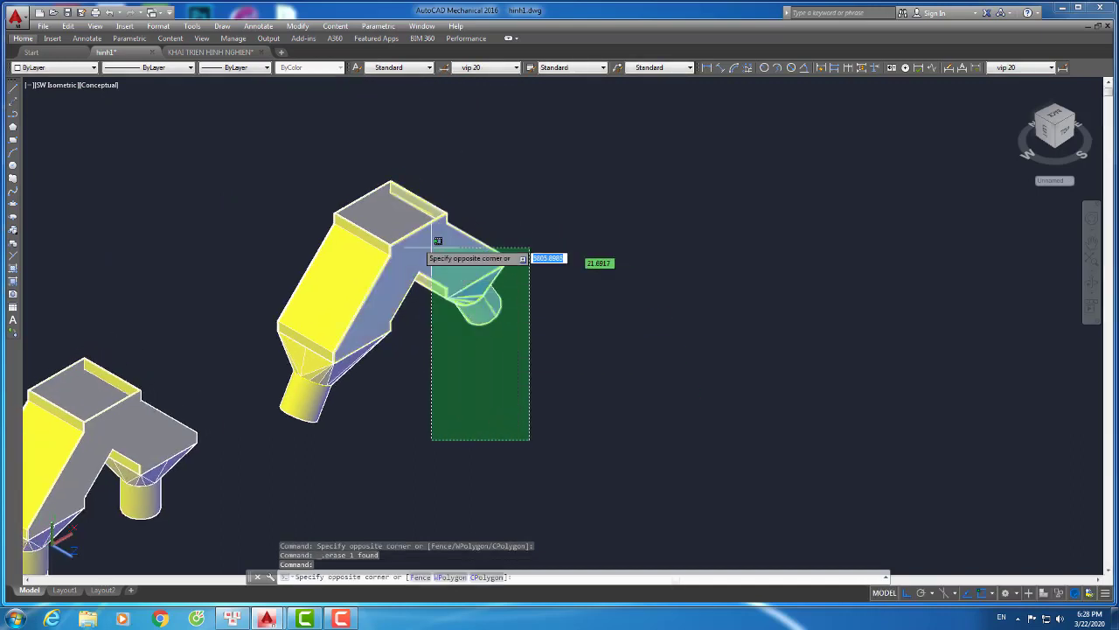
left_click(252, 165)
type("M")
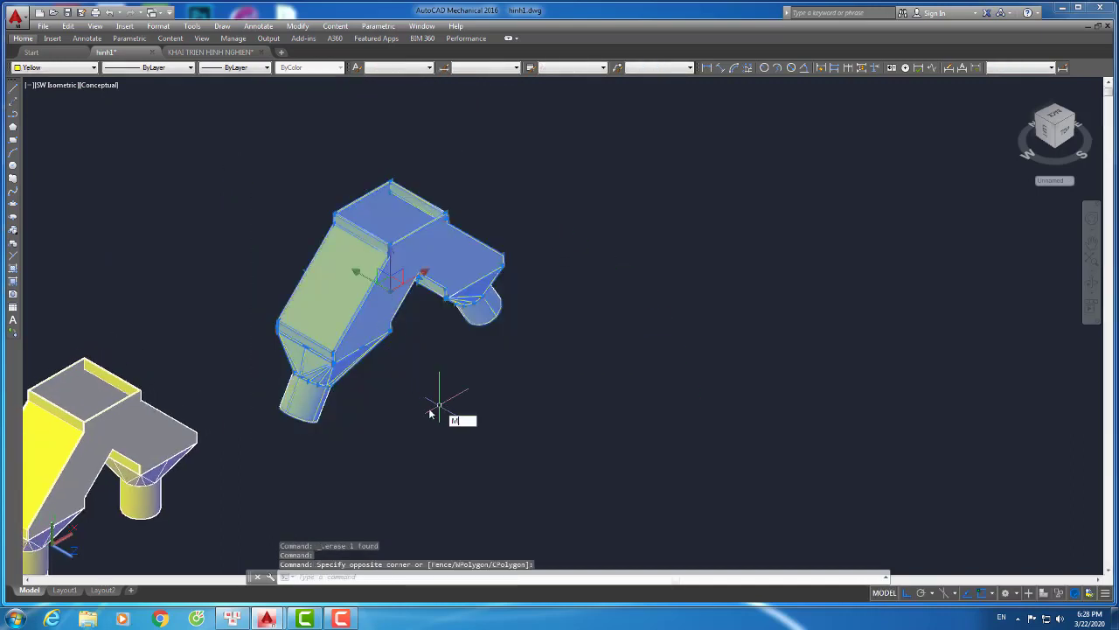
key("Return")
left_click(407, 409)
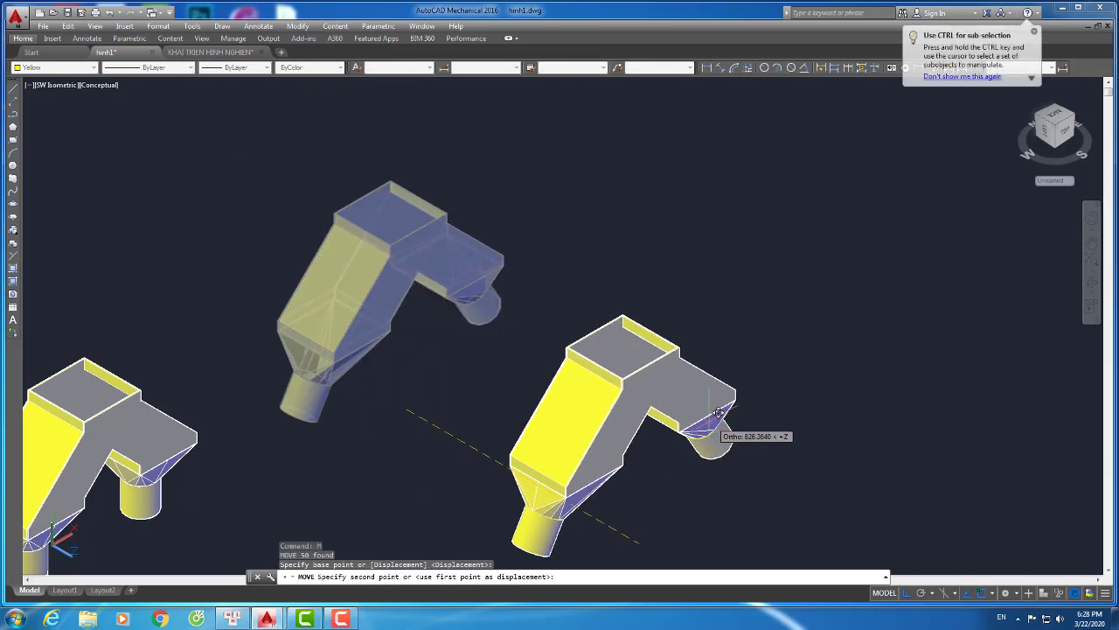
key("F8")
scroll(720, 400, "down", 5)
middle_click_drag(720, 399, 184, 443)
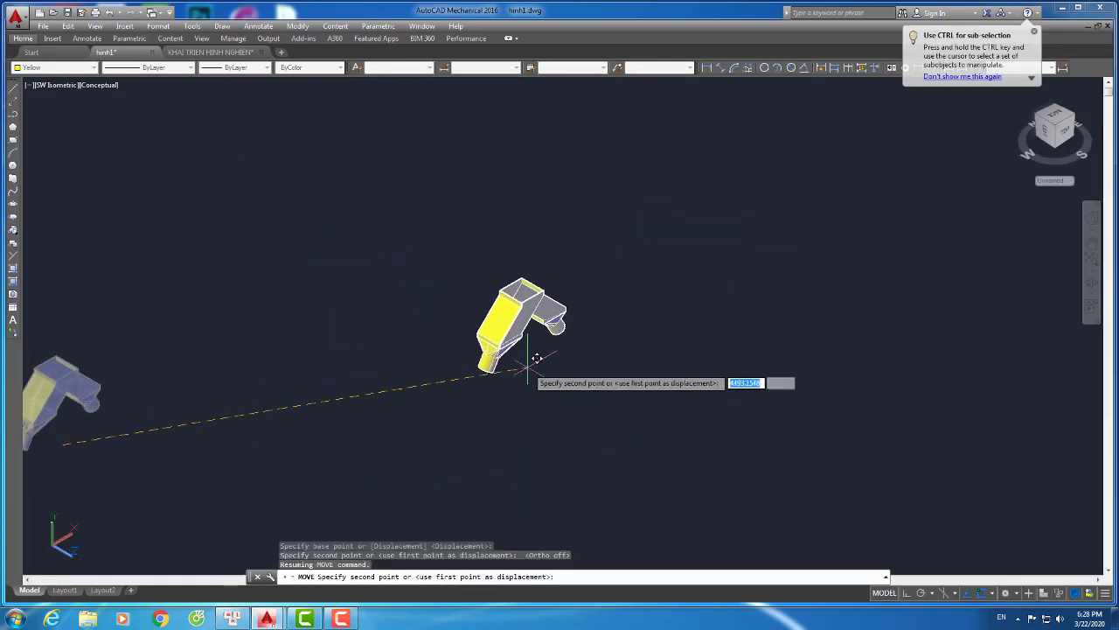
scroll(430, 363, "up", 5)
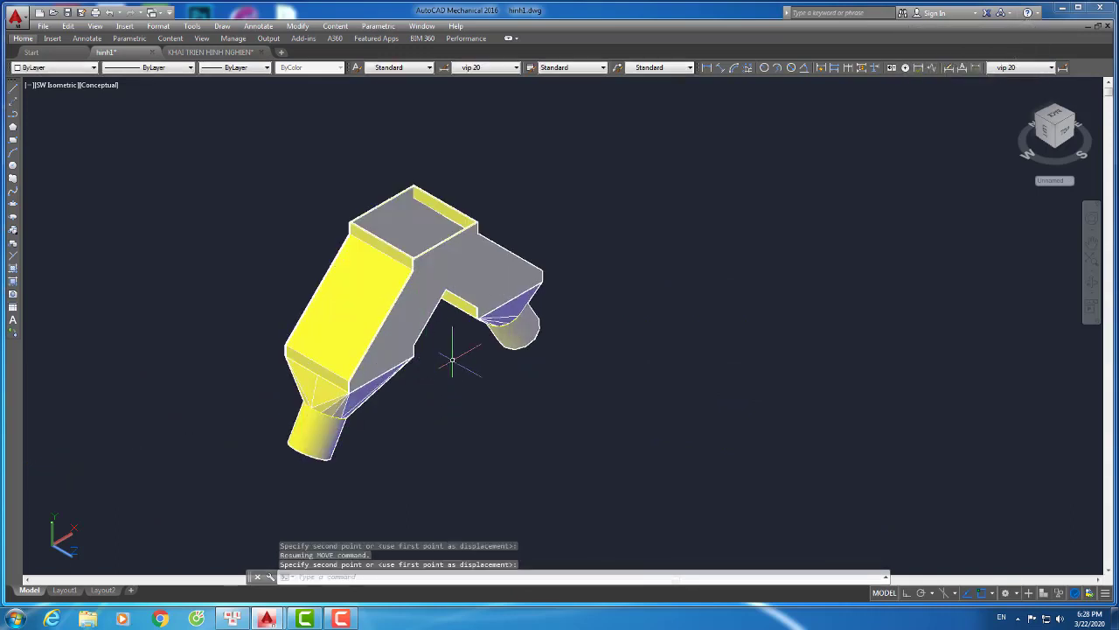
left_click(1093, 284)
Orbit and zoom the shaded Y-duct to a centred, symmetric front-top view showing both outlets
mouse_move(795, 450)
left_mouse_down()
mouse_move(654, 338)
mouse_move(682, 320)
mouse_move(705, 338)
left_mouse_up()
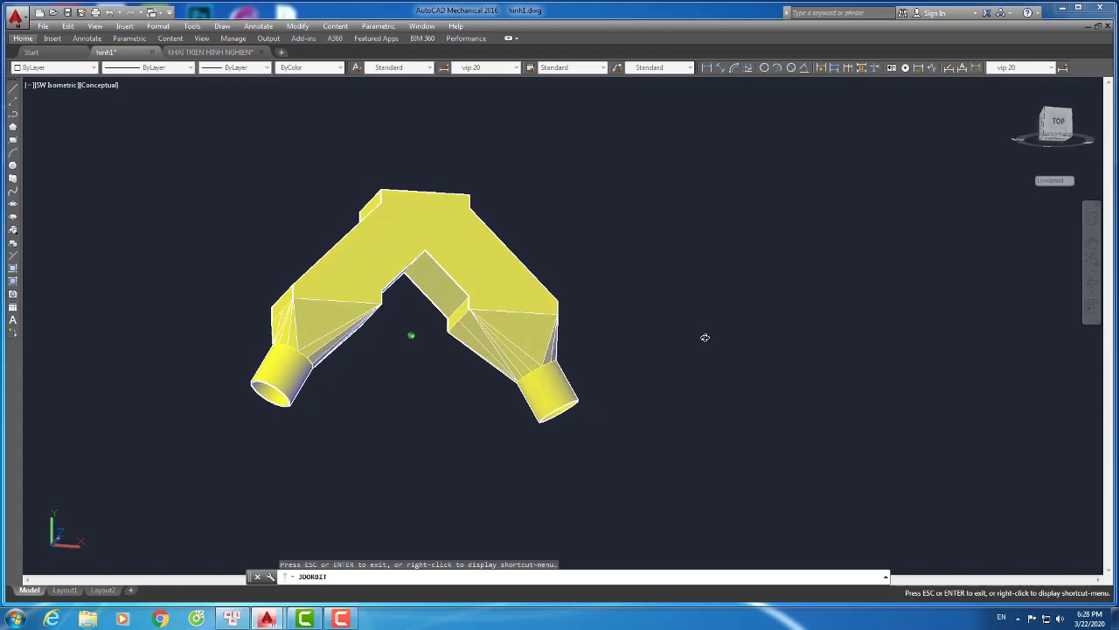
mouse_move(453, 494)
left_mouse_down()
mouse_move(386, 438)
mouse_move(425, 444)
mouse_move(429, 289)
mouse_move(420, 393)
mouse_move(495, 400)
mouse_move(565, 320)
mouse_move(540, 275)
mouse_move(441, 264)
mouse_move(419, 230)
left_mouse_up()
scroll(410, 314, "up", 2)
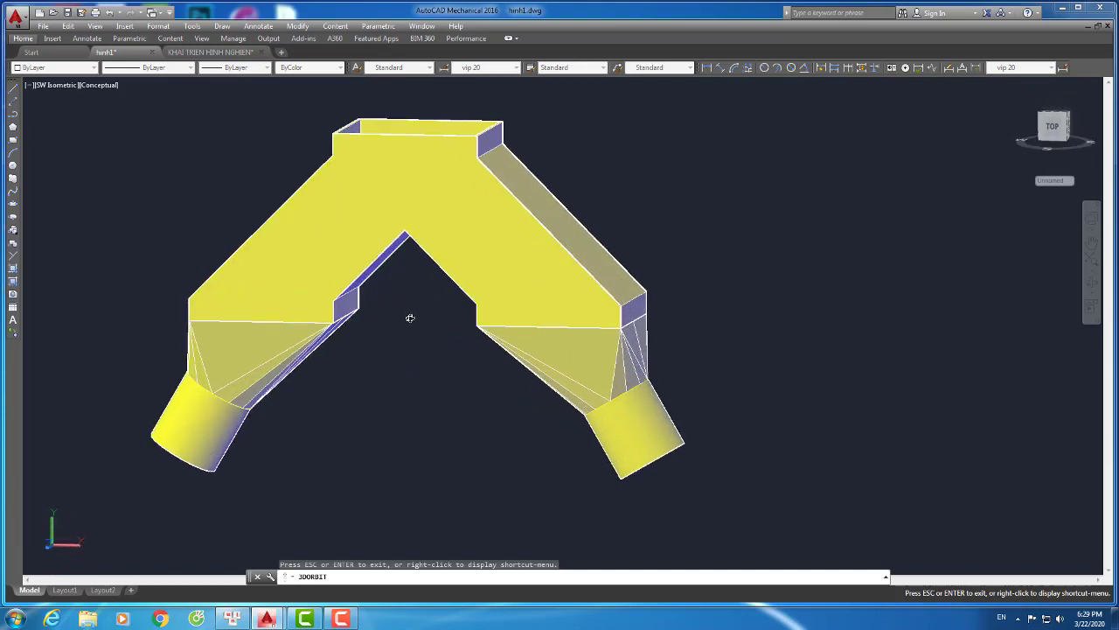
left_click_drag(409, 323, 525, 473)
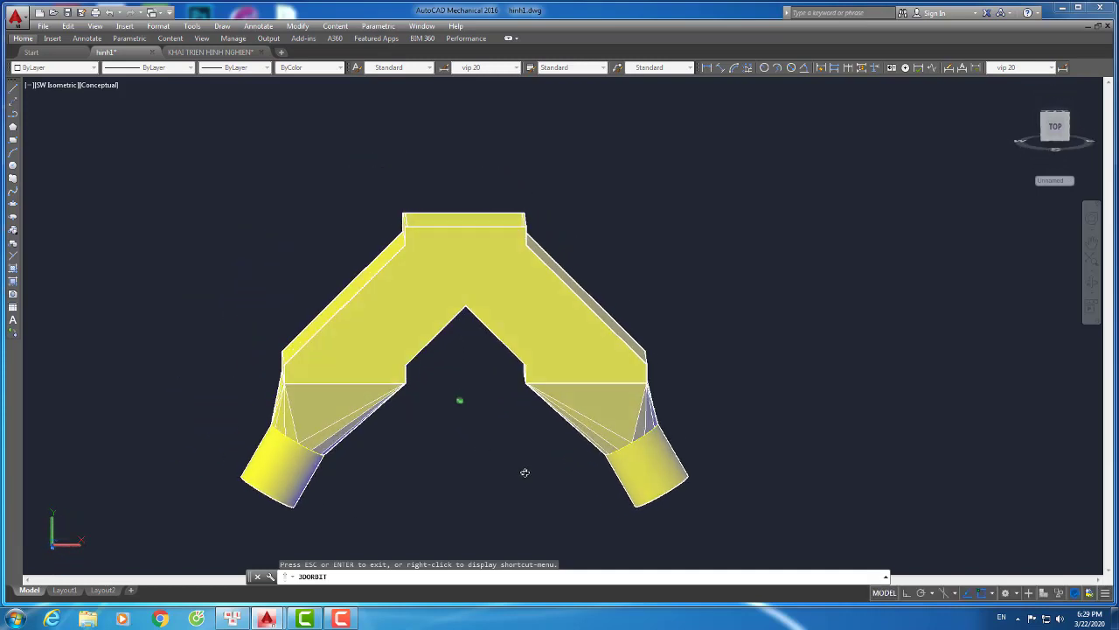
scroll(459, 447, "up", 1)
scroll(459, 447, "down", 1)
mouse_move(459, 446)
middle_mouse_down()
mouse_move(508, 458)
mouse_move(523, 445)
middle_mouse_up()
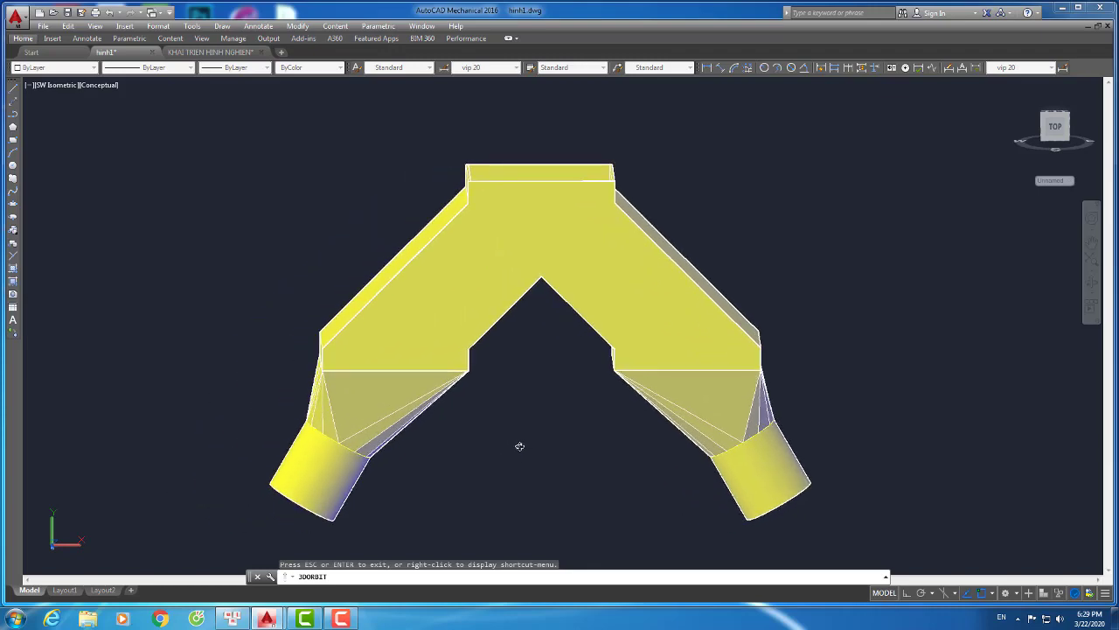
mouse_move(520, 446)
left_mouse_down()
mouse_move(585, 429)
mouse_move(653, 466)
mouse_move(589, 411)
mouse_move(533, 393)
mouse_move(580, 382)
mouse_move(558, 382)
mouse_move(642, 430)
mouse_move(687, 434)
mouse_move(570, 418)
mouse_move(539, 460)
mouse_move(610, 420)
mouse_move(414, 463)
left_mouse_up()
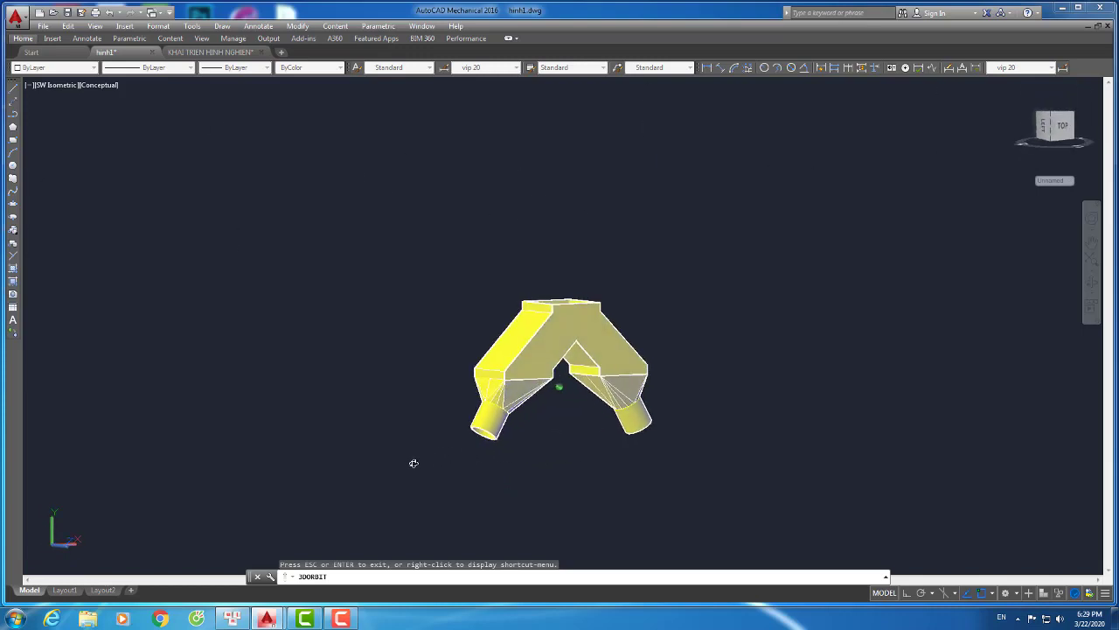
mouse_move(547, 405)
left_mouse_down()
mouse_move(560, 383)
mouse_move(445, 440)
mouse_move(545, 443)
mouse_move(546, 381)
mouse_move(565, 370)
mouse_move(550, 390)
mouse_move(499, 368)
mouse_move(504, 394)
left_mouse_up()
scroll(569, 362, "up", 3)
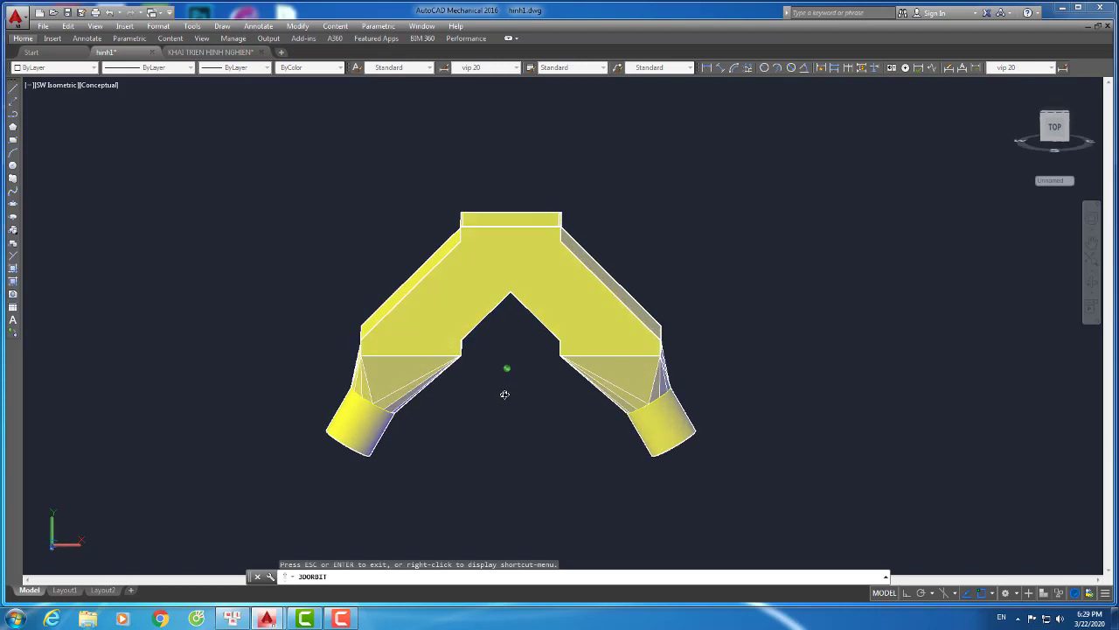
mouse_move(523, 343)
left_mouse_down()
mouse_move(504, 370)
mouse_move(542, 417)
mouse_move(524, 329)
left_mouse_up()
scroll(524, 332, "up", 2)
mouse_move(536, 381)
left_mouse_down()
mouse_move(562, 417)
mouse_move(560, 405)
left_mouse_up()
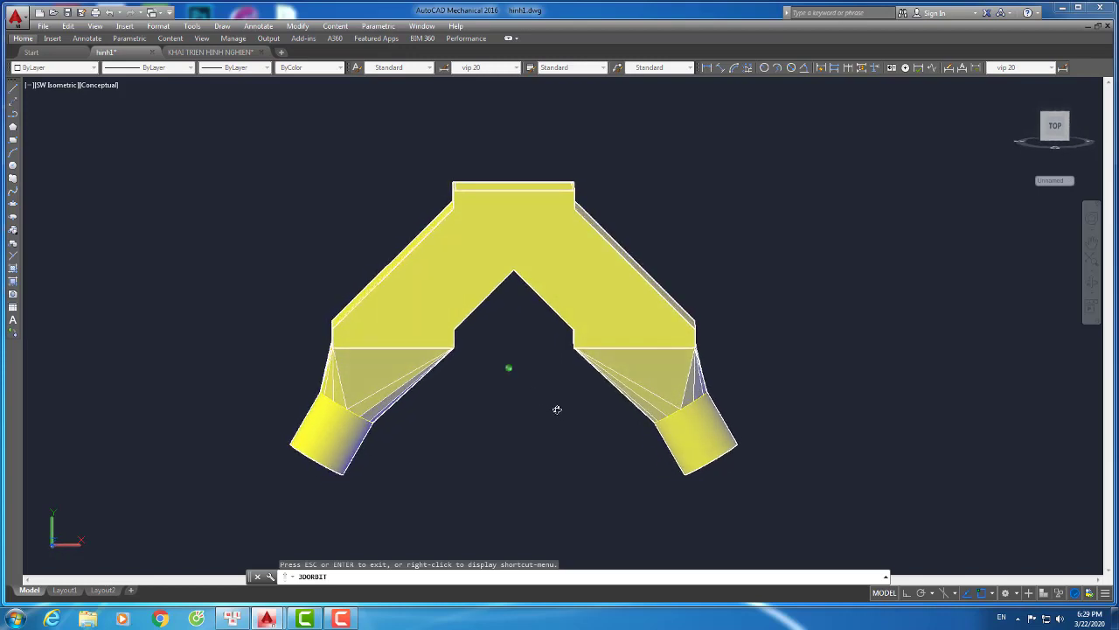